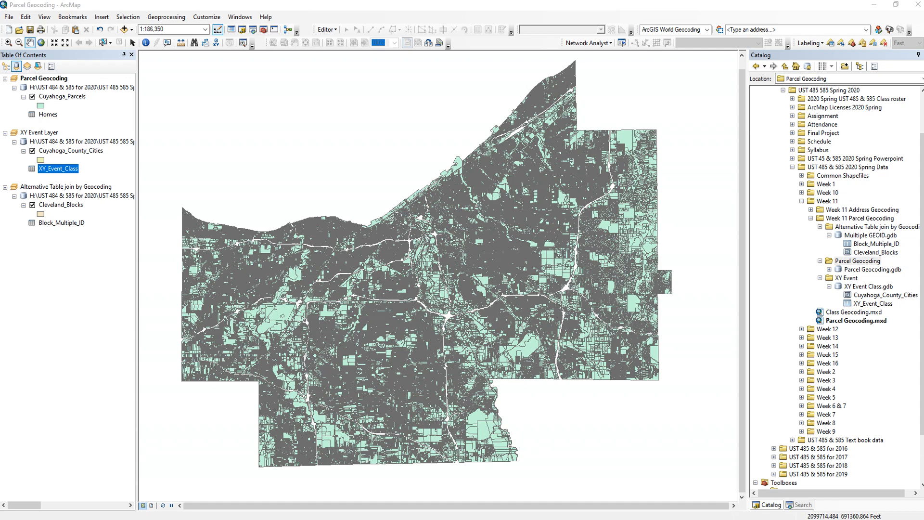
Step: Open the attribute table of the Cuyahoga_Parcels layer and examine the PARCELPIN values
{"action": "left_click", "coordinate": [77, 114]}
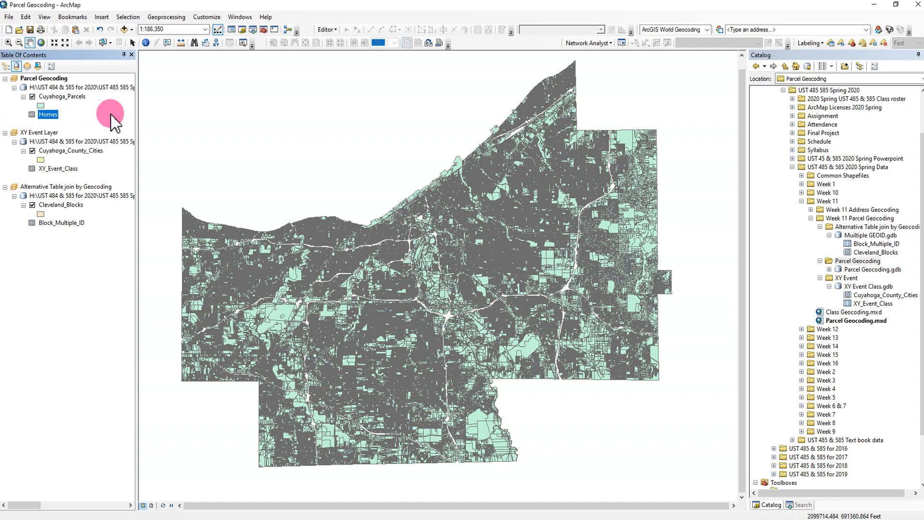
{"action": "right_click", "coordinate": [76, 99]}
{"action": "left_click", "coordinate": [158, 127]}
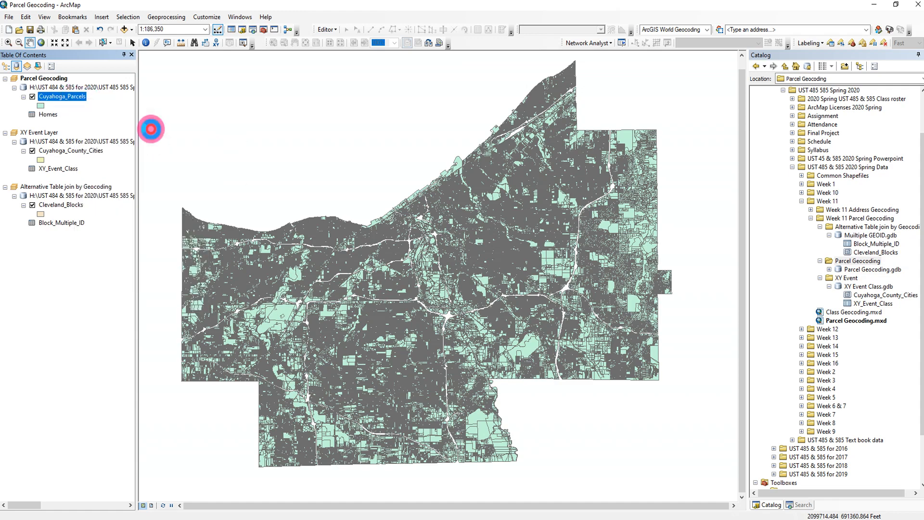
{"action": "left_click_drag", "start_coordinate": [519, 48], "coordinate": [472, 269]}
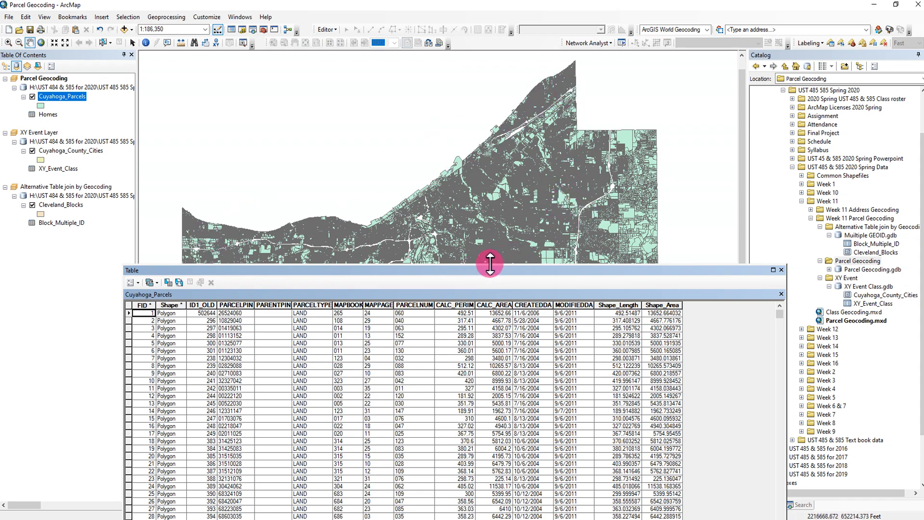
{"action": "left_click_drag", "start_coordinate": [479, 268], "coordinate": [489, 60]}
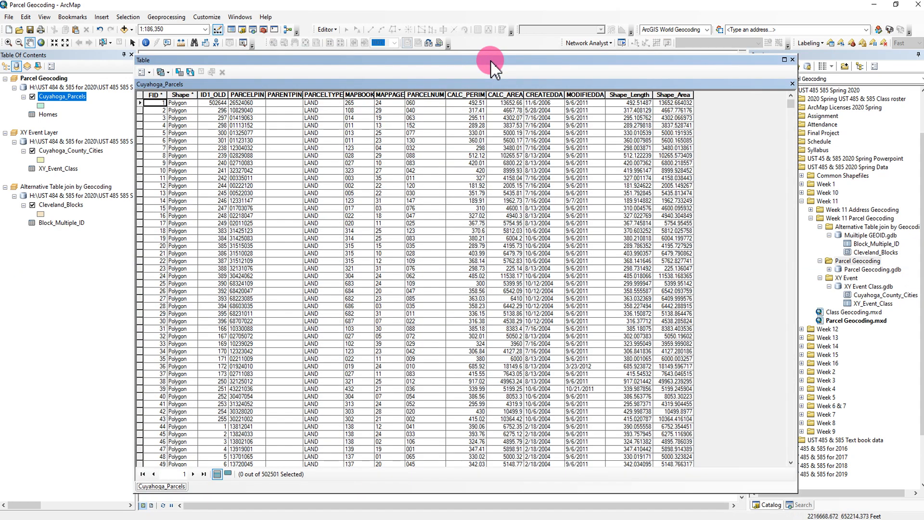
{"action": "left_click", "coordinate": [253, 91]}
{"action": "scroll", "coordinate": [259, 157], "scroll_direction": "down", "scroll_amount": 3}
{"action": "scroll", "coordinate": [258, 164], "scroll_direction": "down", "scroll_amount": 19}
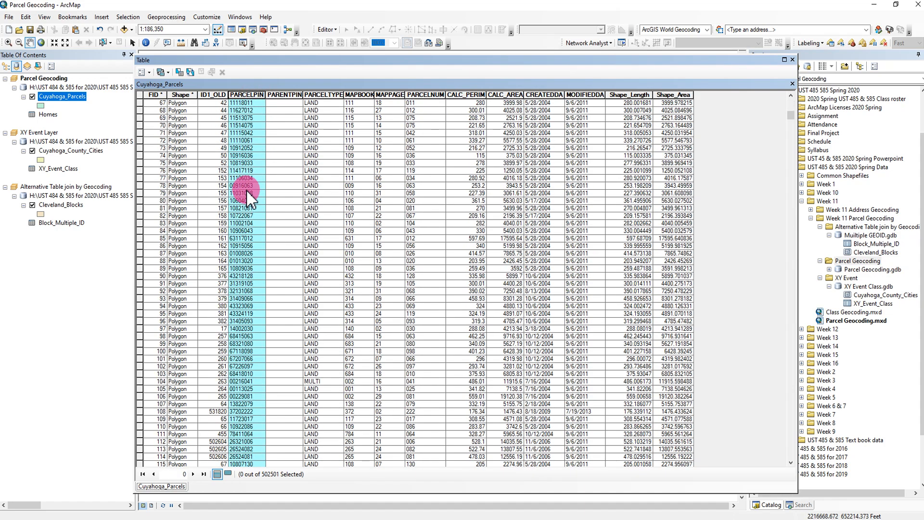
{"action": "scroll", "coordinate": [246, 190], "scroll_direction": "up", "scroll_amount": 18}
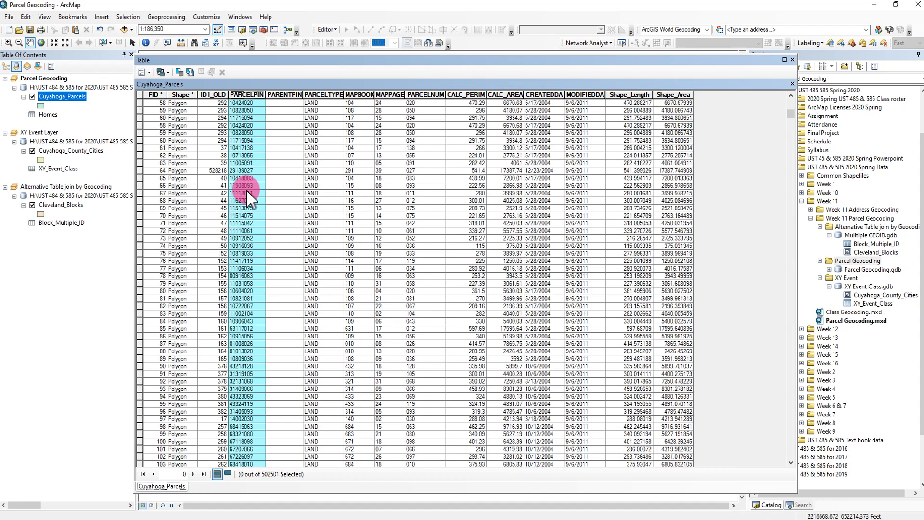
Step: Examine the PARCELTYPE values, recheck the PARCELPIN field, and close the Cuyahoga_Parcels table
{"action": "left_click", "coordinate": [326, 94]}
{"action": "scroll", "coordinate": [327, 175], "scroll_direction": "down", "scroll_amount": 14}
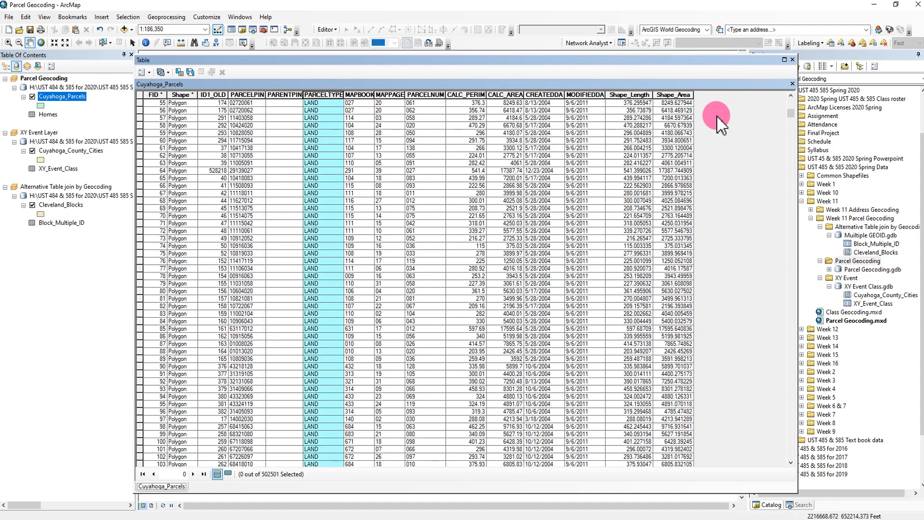
{"action": "left_click_drag", "start_coordinate": [790, 115], "coordinate": [790, 367]}
{"action": "mouse_move", "coordinate": [765, 395]}
{"action": "left_mouse_down"}
{"action": "mouse_move", "coordinate": [761, 487]}
{"action": "mouse_move", "coordinate": [763, 396]}
{"action": "mouse_move", "coordinate": [761, 404]}
{"action": "left_mouse_up"}
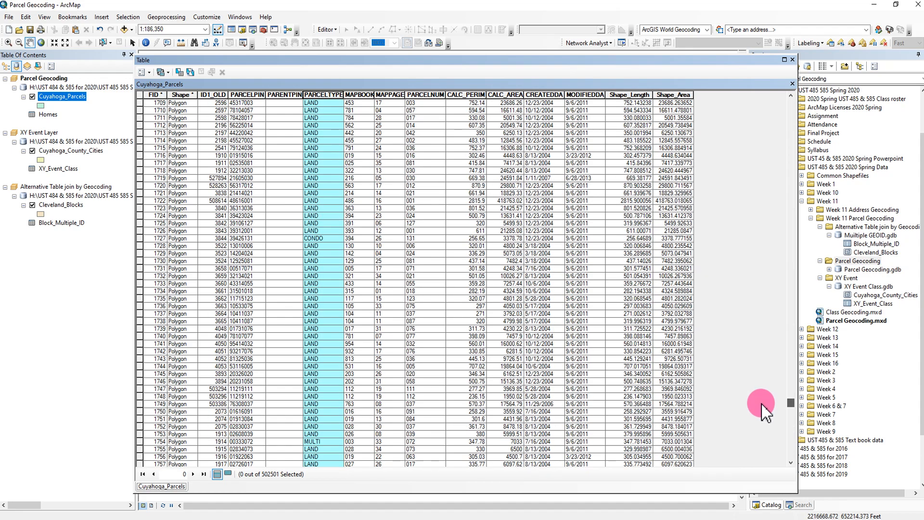
{"action": "scroll", "coordinate": [439, 238], "scroll_direction": "up", "scroll_amount": 14}
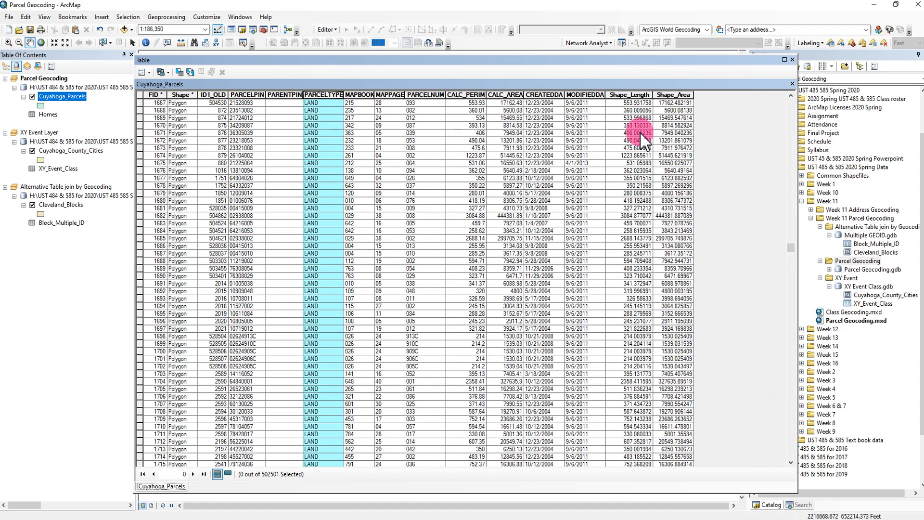
{"action": "left_click", "coordinate": [246, 94]}
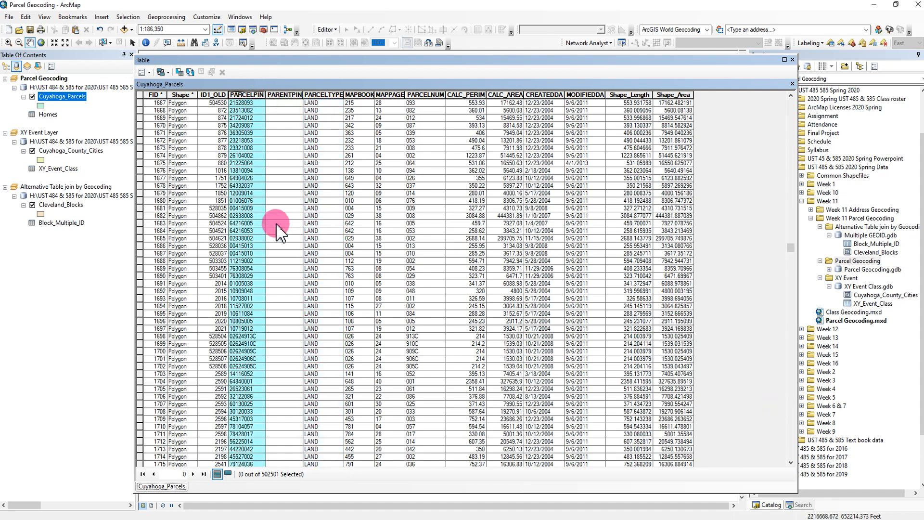
{"action": "left_click", "coordinate": [792, 60]}
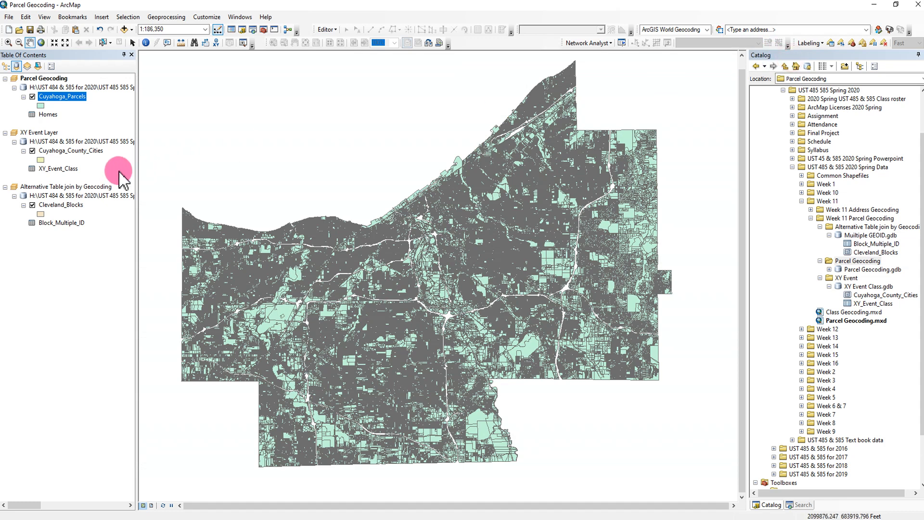
Step: Open the Homes table, examine its PARCELPIN and TYPE fields, and close the table
{"action": "left_click", "coordinate": [48, 114]}
{"action": "right_click", "coordinate": [51, 117]}
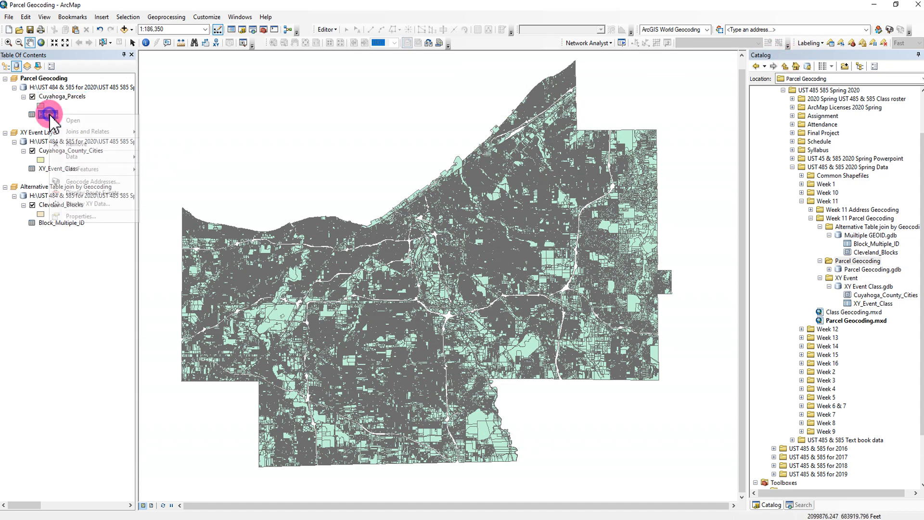
{"action": "left_click", "coordinate": [84, 120]}
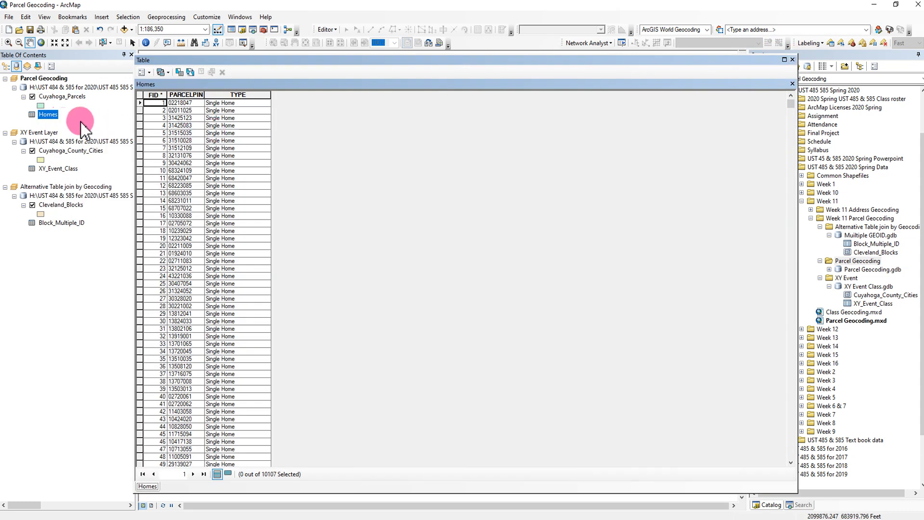
{"action": "left_click", "coordinate": [241, 95]}
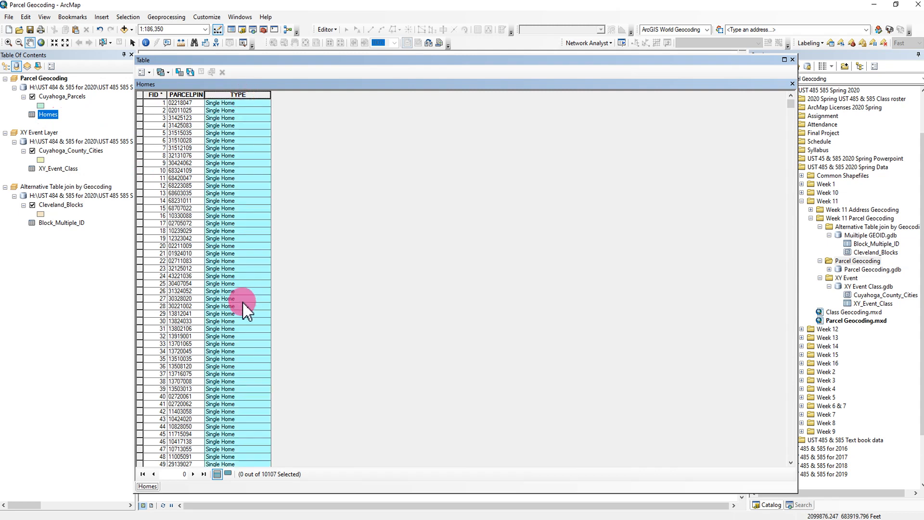
{"action": "left_click", "coordinate": [185, 95]}
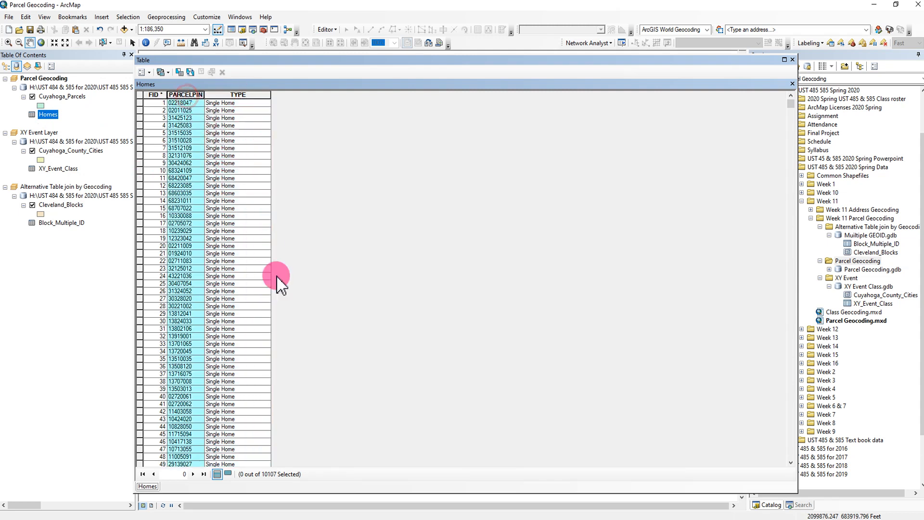
{"action": "left_click", "coordinate": [246, 95]}
{"action": "scroll", "coordinate": [252, 144], "scroll_direction": "down", "scroll_amount": 20}
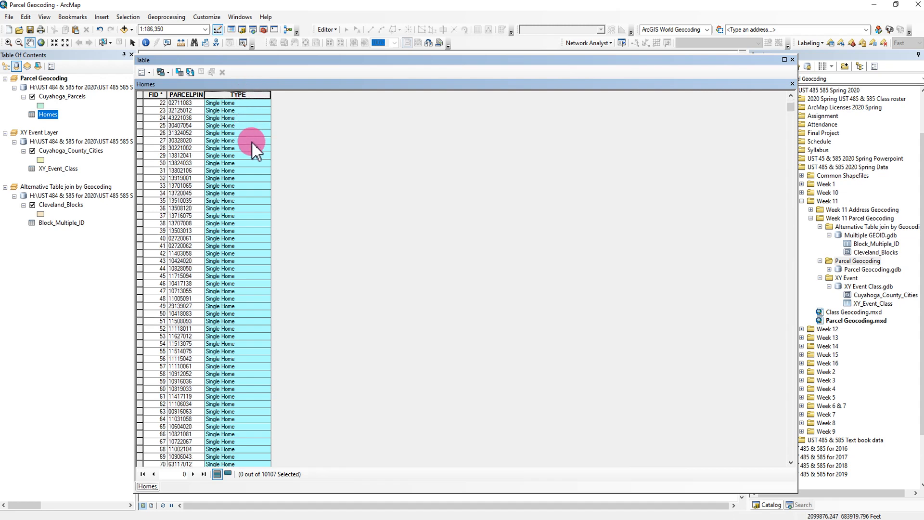
{"action": "left_click", "coordinate": [792, 59]}
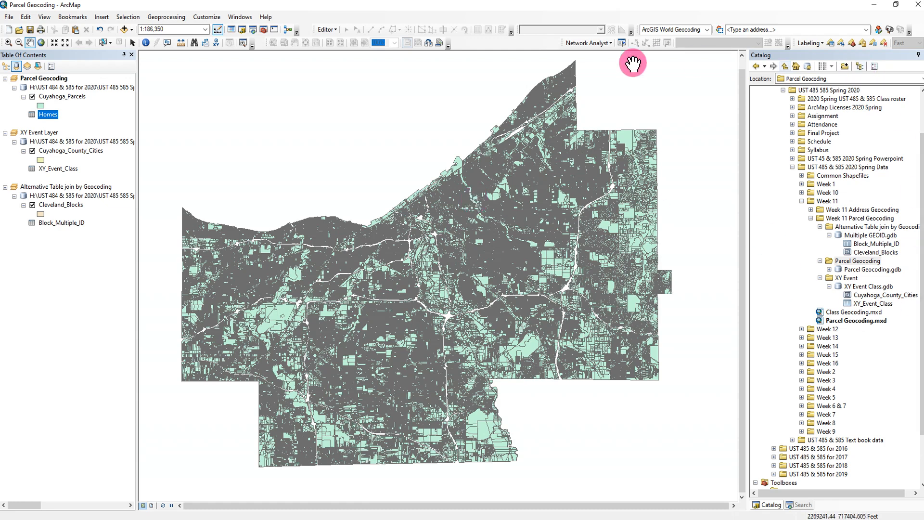
Step: Start a new ModelBuilder model and add the Create Address Locator geocoding tool to it
{"action": "left_click", "coordinate": [288, 30]}
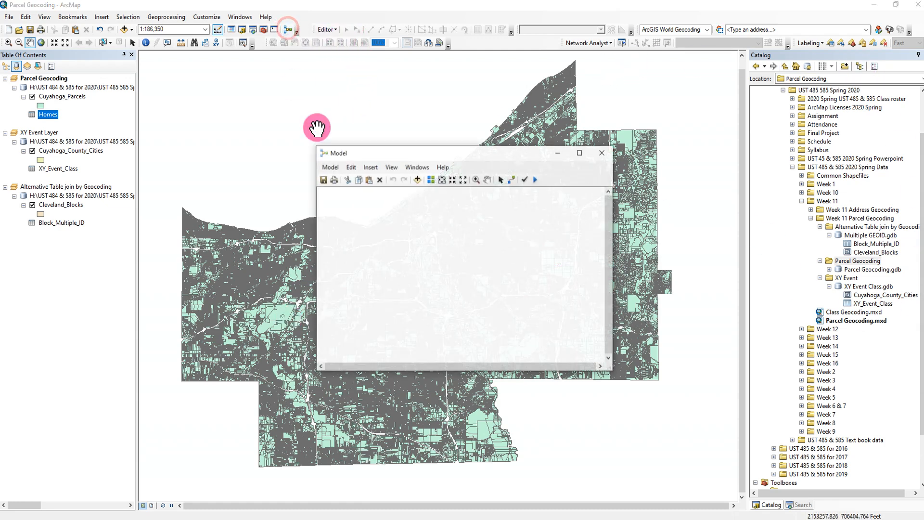
{"action": "left_click_drag", "start_coordinate": [445, 150], "coordinate": [363, 145]}
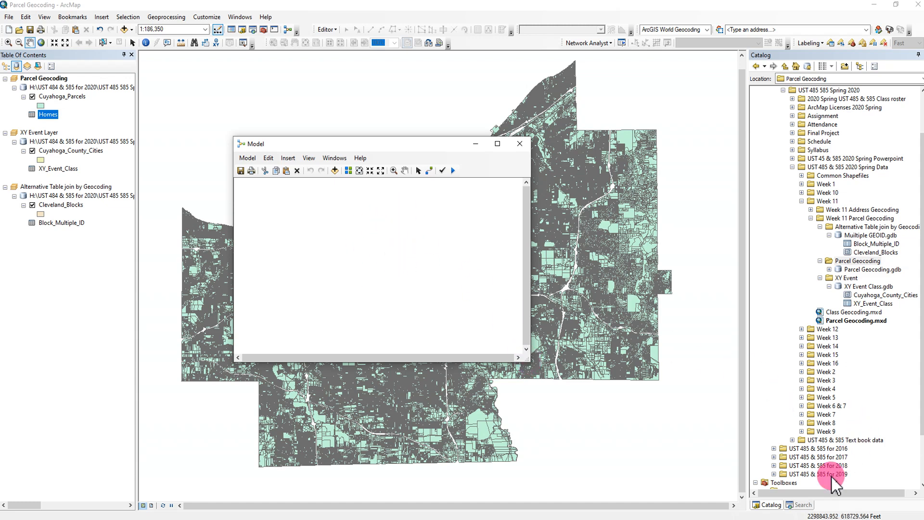
{"action": "left_click", "coordinate": [801, 504]}
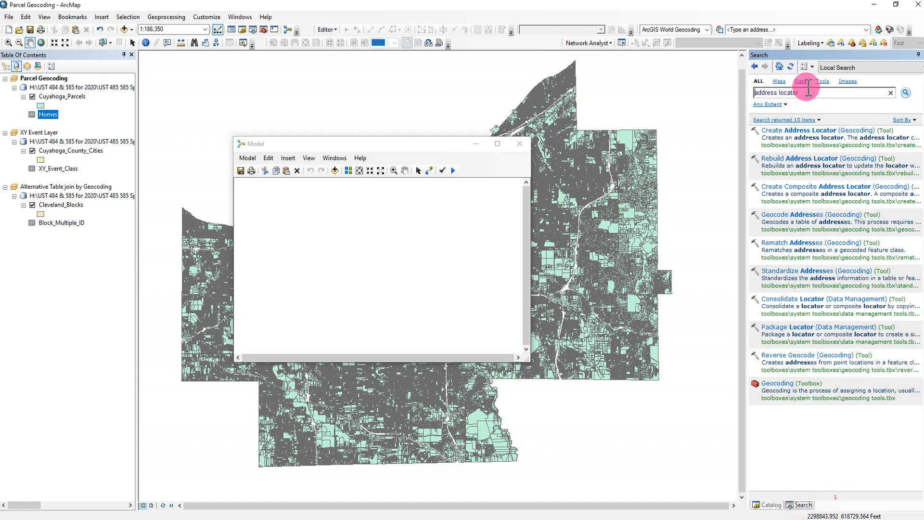
{"action": "left_click_drag", "start_coordinate": [815, 130], "coordinate": [320, 245]}
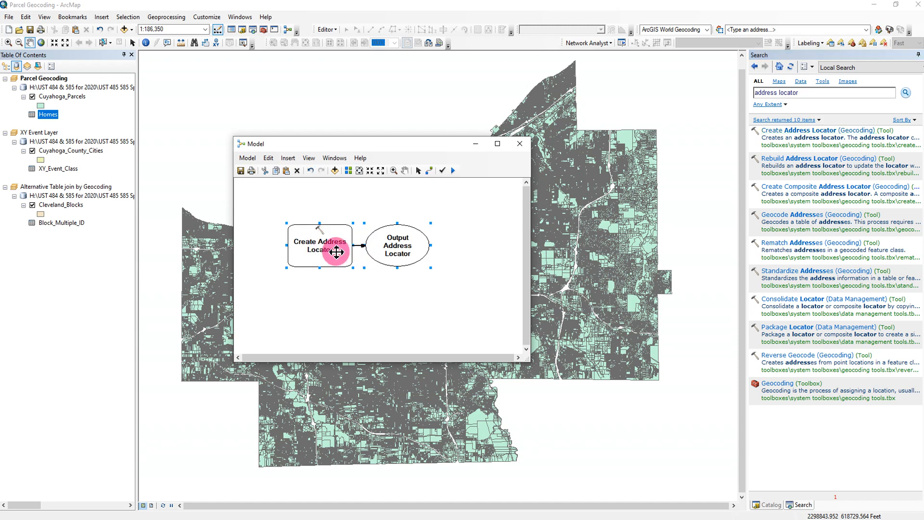
Step: Open the model's Create Address Locator tool and set its address locator style to General - Single Field
{"action": "right_click", "coordinate": [336, 251]}
{"action": "left_click", "coordinate": [353, 262]}
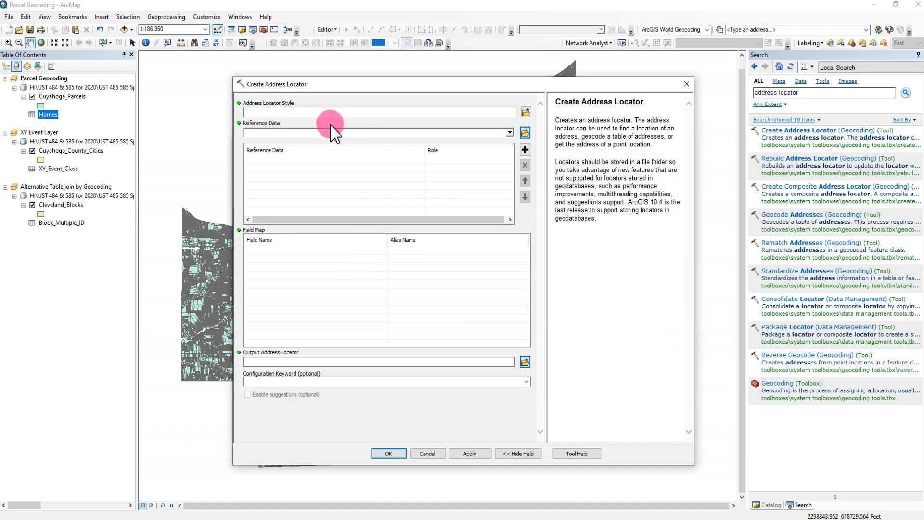
{"action": "left_click", "coordinate": [318, 114]}
{"action": "left_click", "coordinate": [526, 112]}
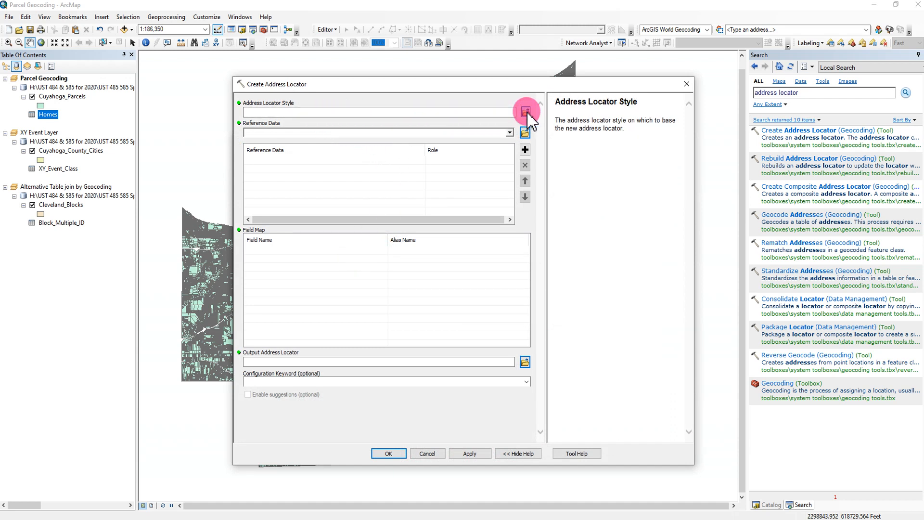
{"action": "left_click", "coordinate": [526, 113]}
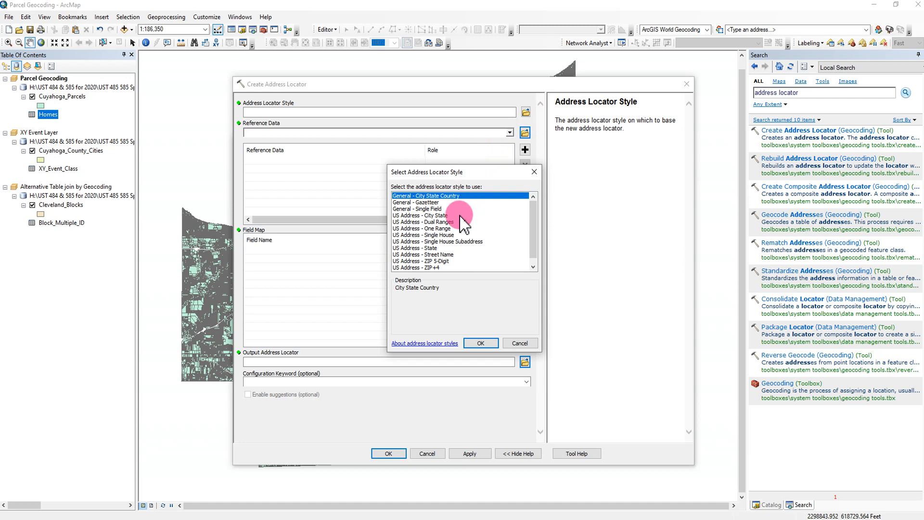
{"action": "left_click", "coordinate": [426, 209]}
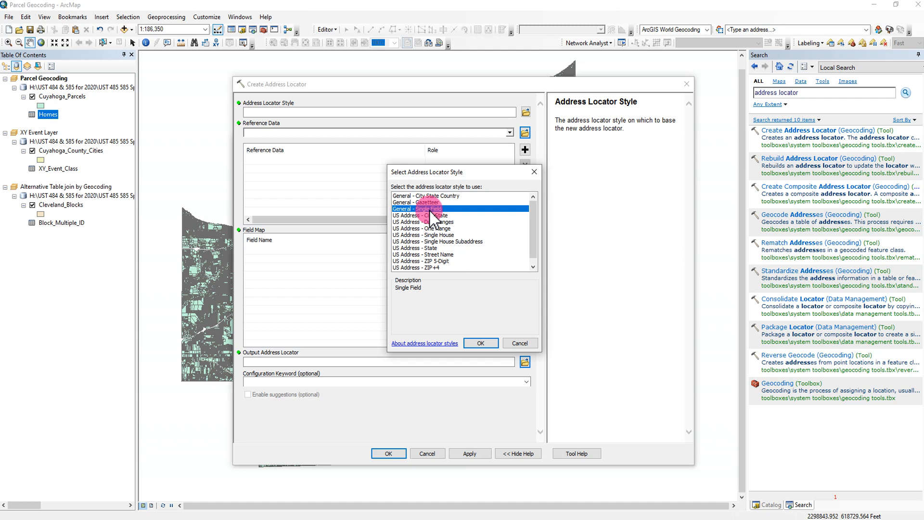
{"action": "left_click", "coordinate": [480, 343]}
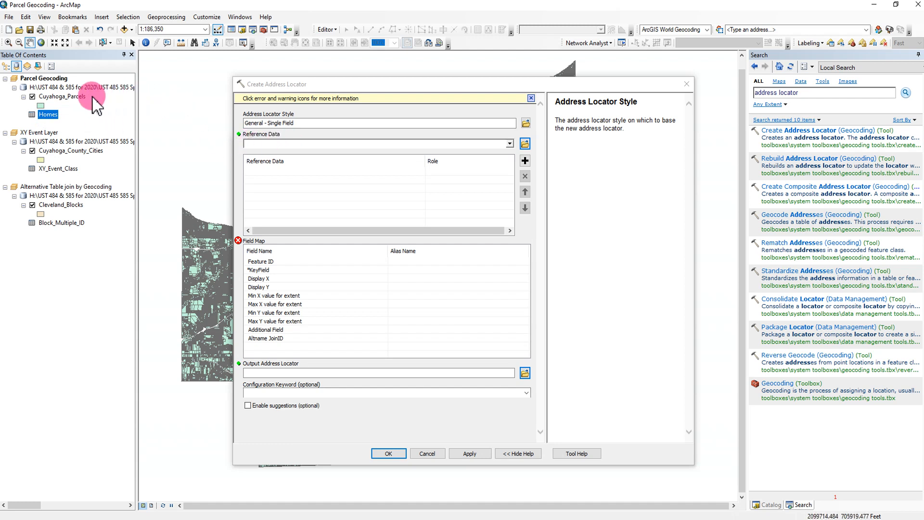
Step: Add Cuyahoga_Parcels as the locator's reference data and map the required KeyField to PARCELPIN
{"action": "left_click", "coordinate": [62, 97]}
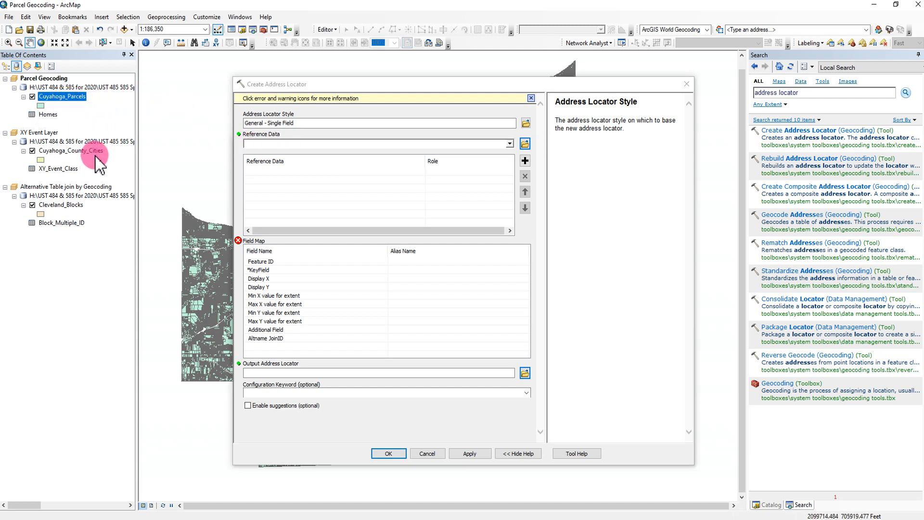
{"action": "left_click", "coordinate": [509, 144]}
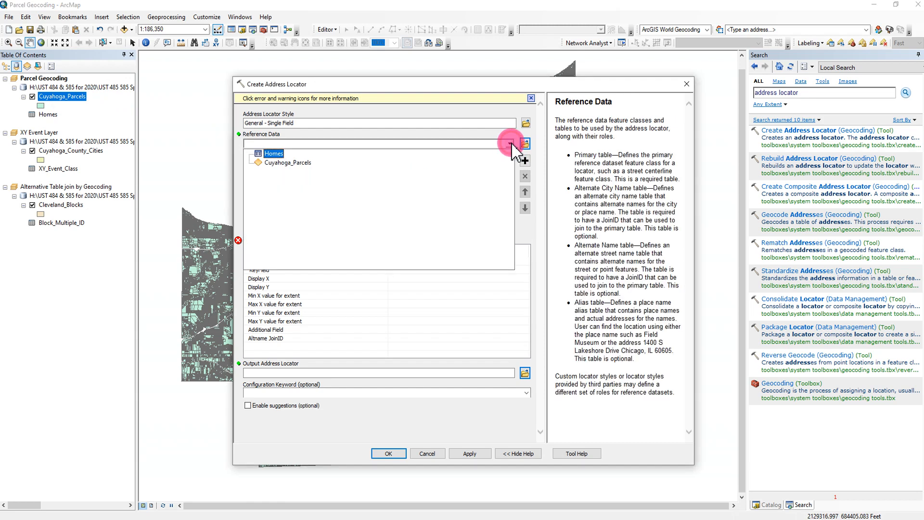
{"action": "left_click", "coordinate": [288, 162]}
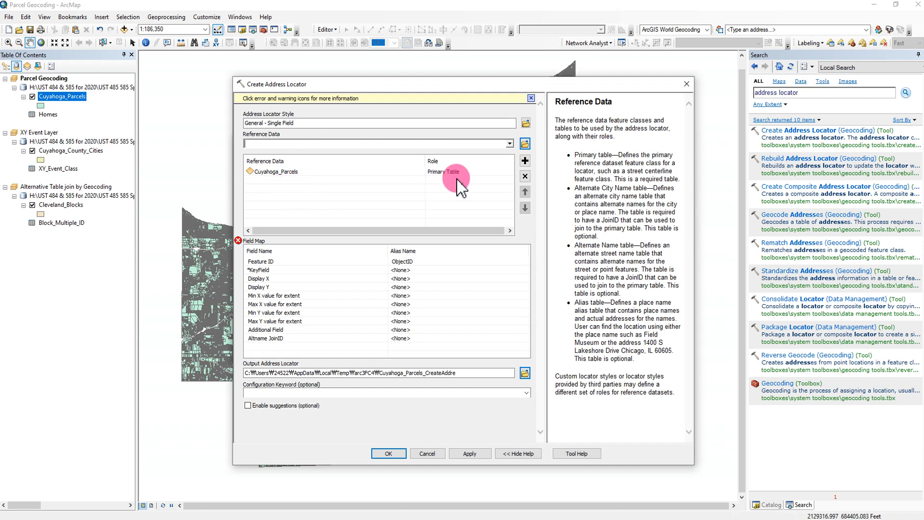
{"action": "left_click", "coordinate": [413, 271]}
{"action": "left_click", "coordinate": [413, 271]}
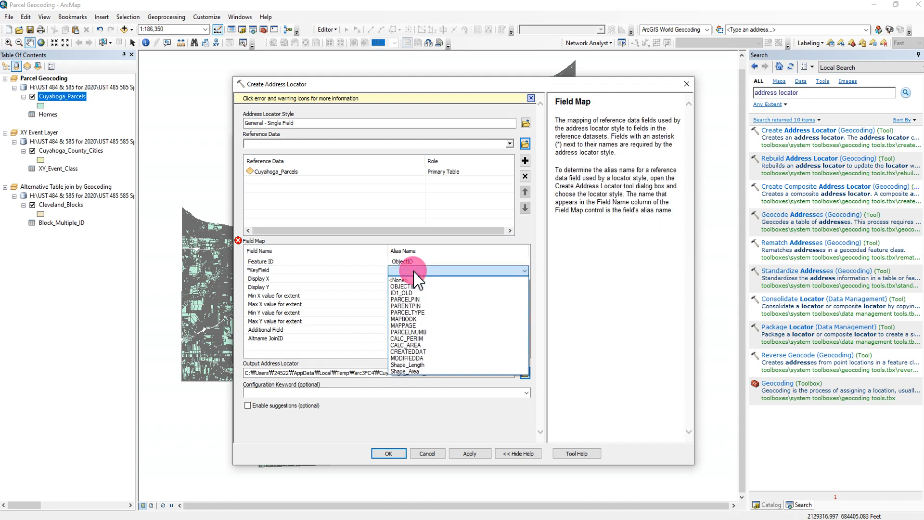
{"action": "left_click", "coordinate": [421, 300]}
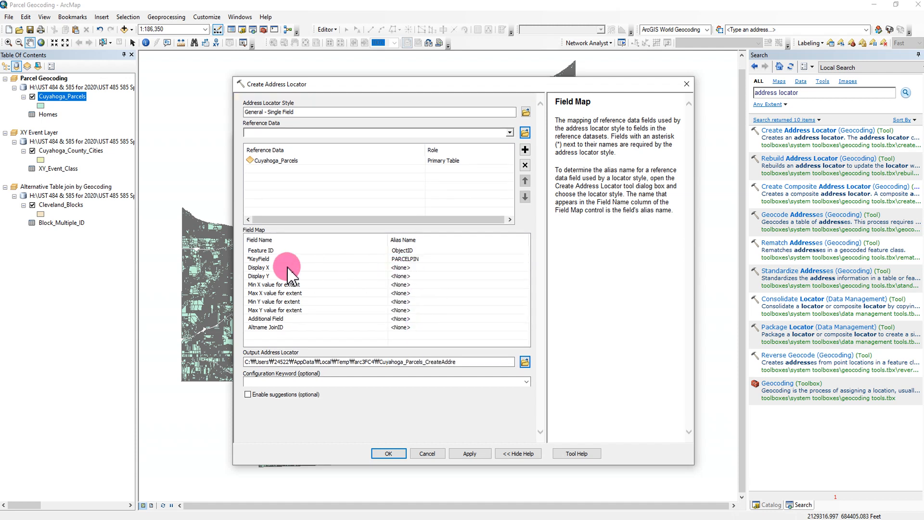
Step: Set the output address locator to Parcel_Locator in the Parcel Geocoding folder and accept the Create Address Locator settings
{"action": "left_click", "coordinate": [524, 361]}
{"action": "left_click", "coordinate": [477, 211]}
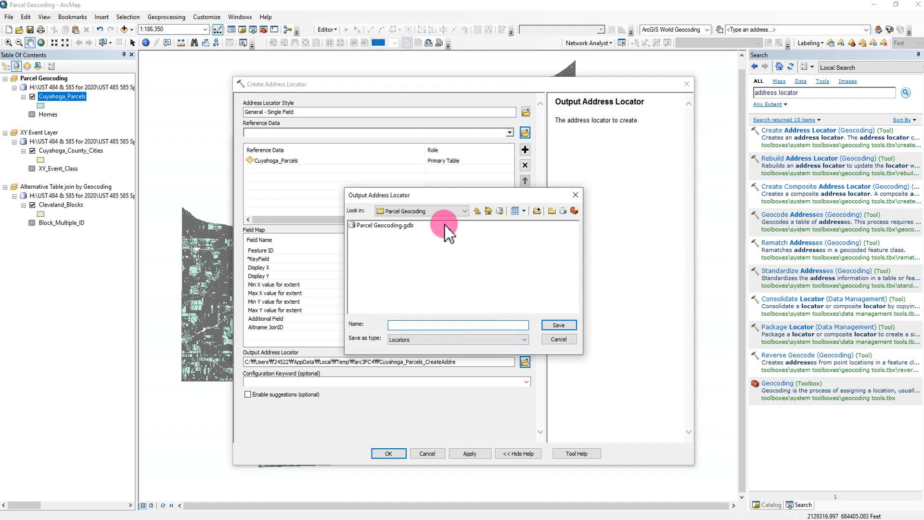
{"action": "left_click", "coordinate": [477, 211]}
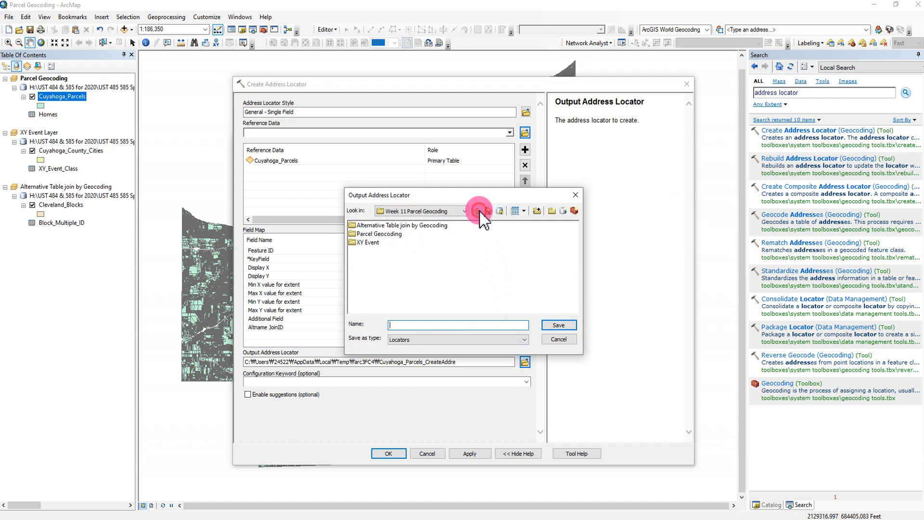
{"action": "double_click", "coordinate": [395, 234]}
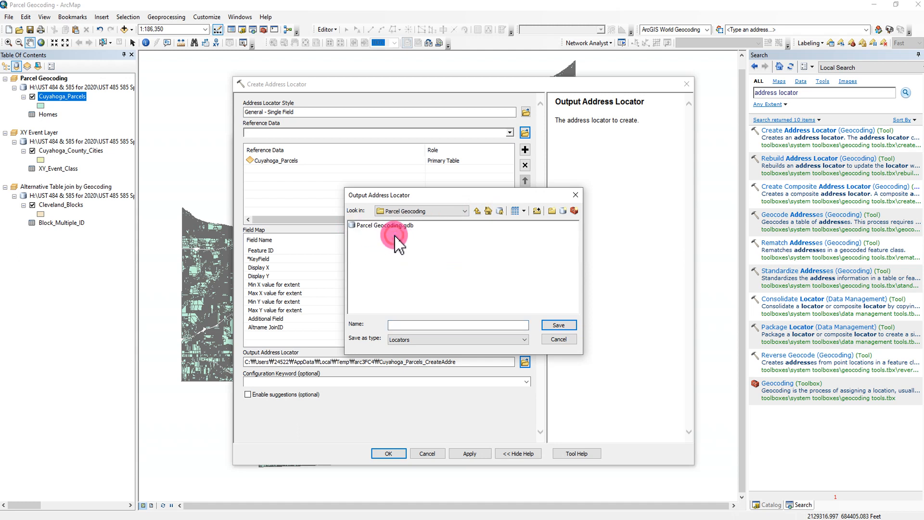
{"action": "left_click", "coordinate": [413, 326]}
{"action": "type", "text": "Parcel_Locator"}
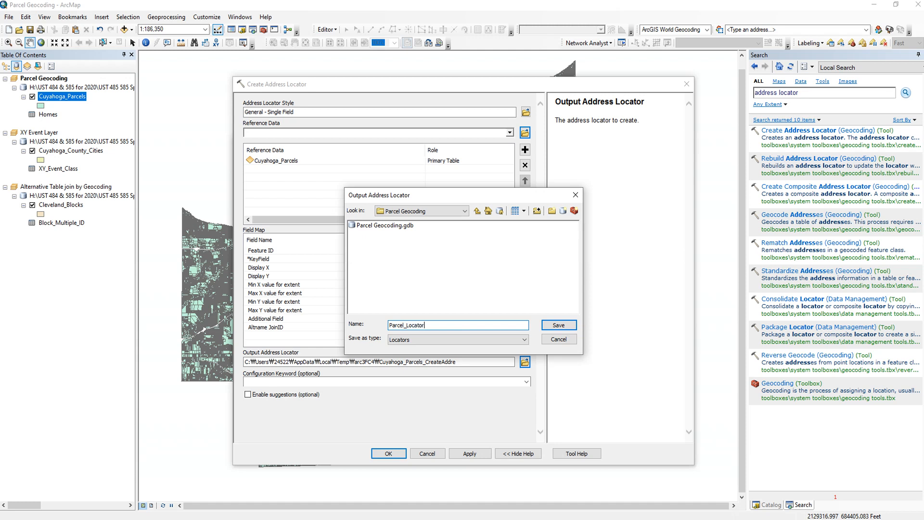
{"action": "left_click", "coordinate": [560, 326]}
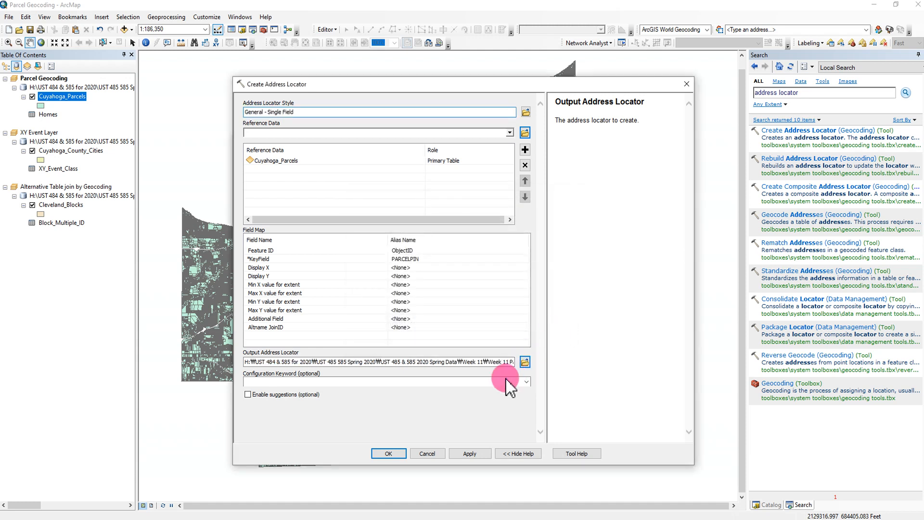
{"action": "left_click", "coordinate": [394, 453]}
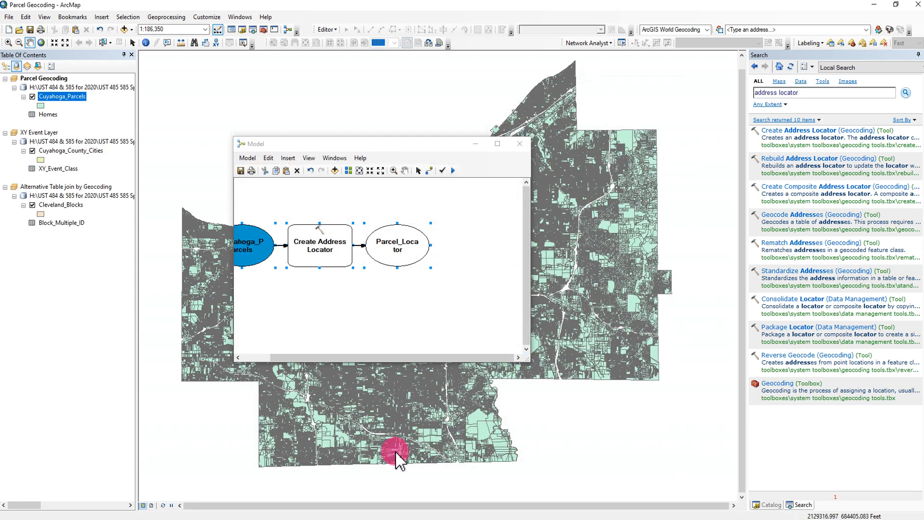
Step: Reopen the model's Create Address Locator tool and map its required KeyField to PARCELPIN again
{"action": "left_click_drag", "start_coordinate": [308, 357], "coordinate": [243, 358]}
{"action": "left_click", "coordinate": [384, 332]}
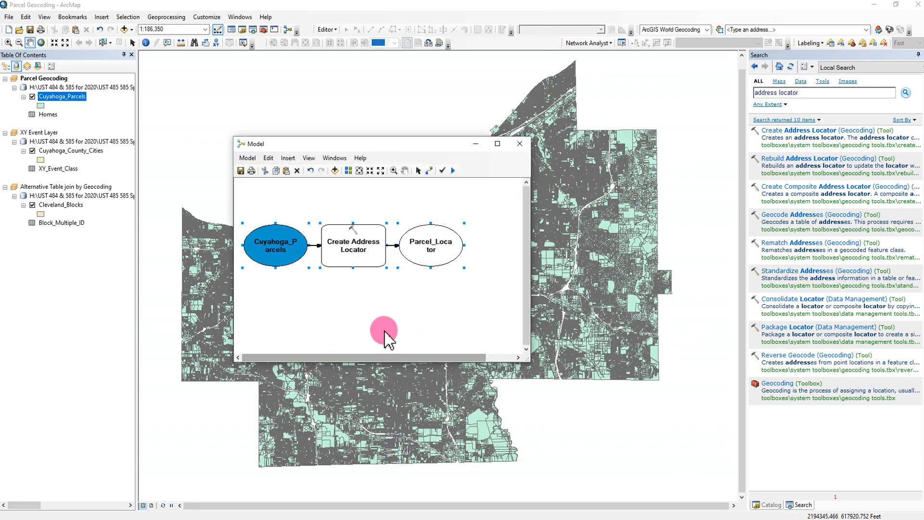
{"action": "left_click_drag", "start_coordinate": [389, 144], "coordinate": [498, 147]}
{"action": "left_click", "coordinate": [496, 335]}
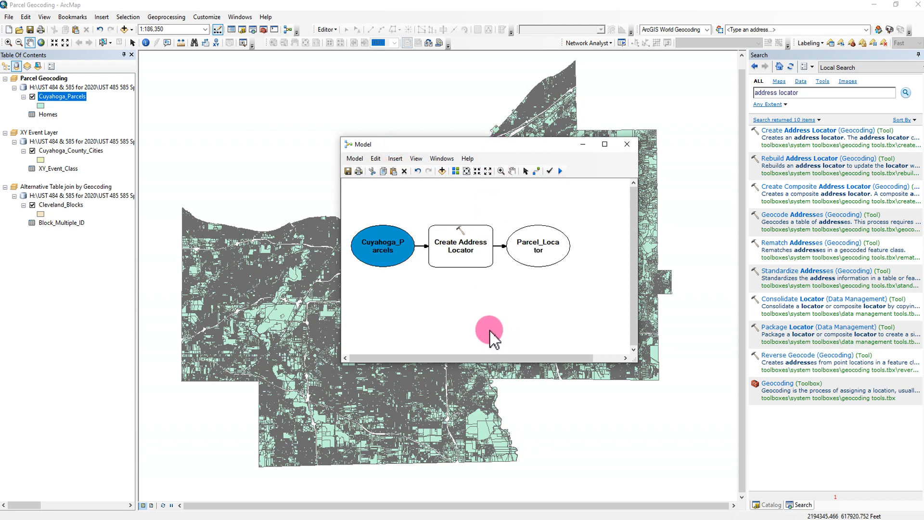
{"action": "right_click", "coordinate": [474, 248]}
{"action": "left_click", "coordinate": [498, 254]}
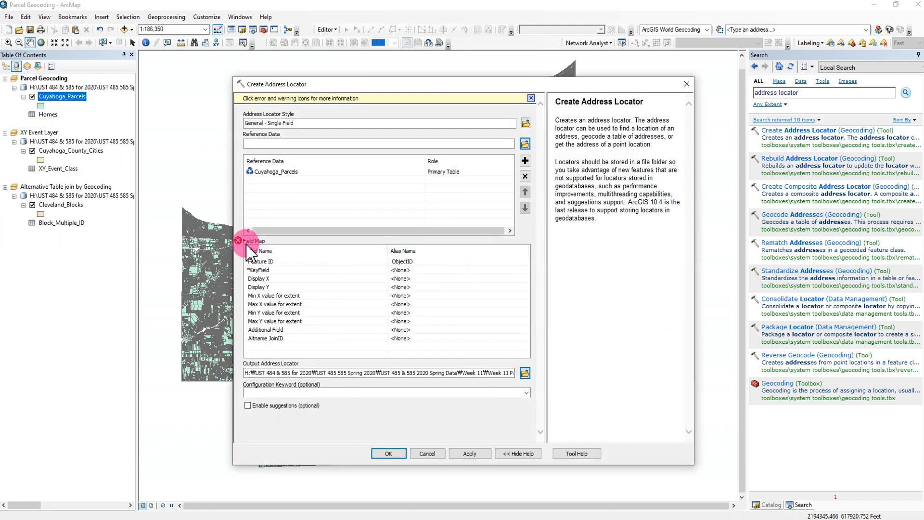
{"action": "left_click", "coordinate": [415, 270]}
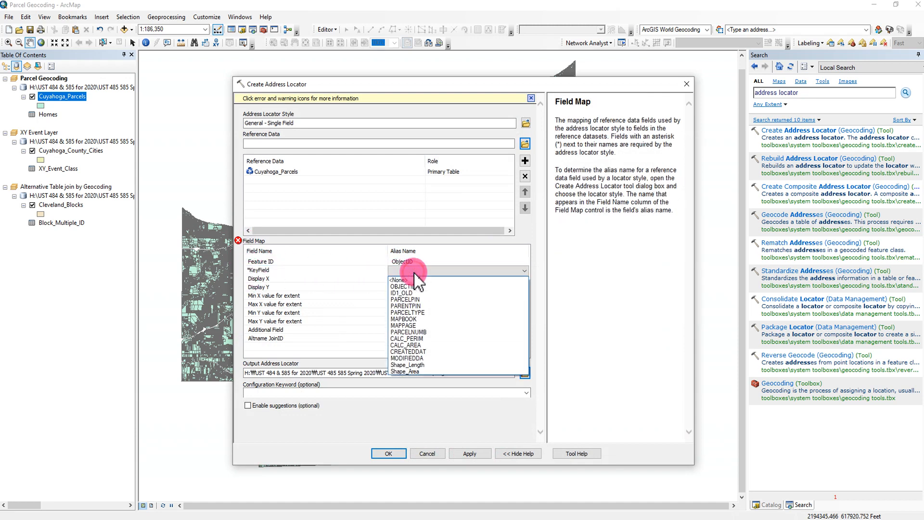
{"action": "left_click", "coordinate": [418, 300]}
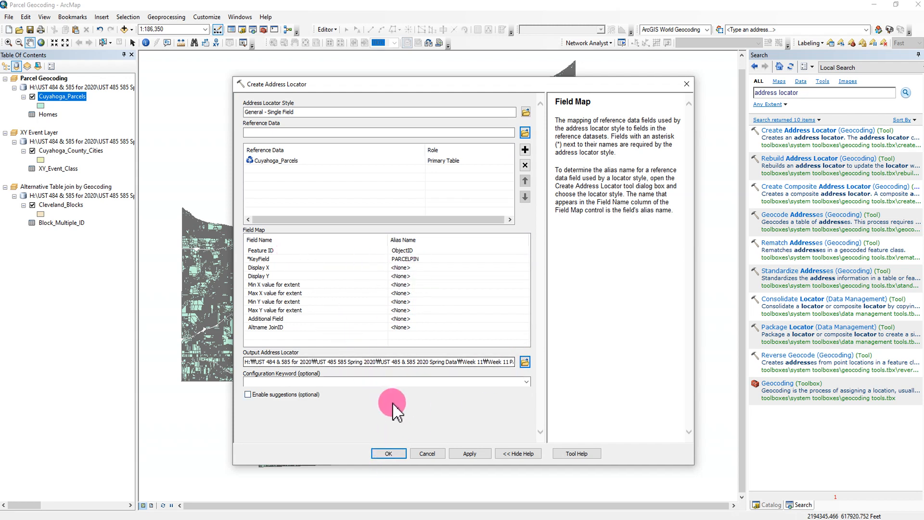
{"action": "left_click", "coordinate": [388, 453]}
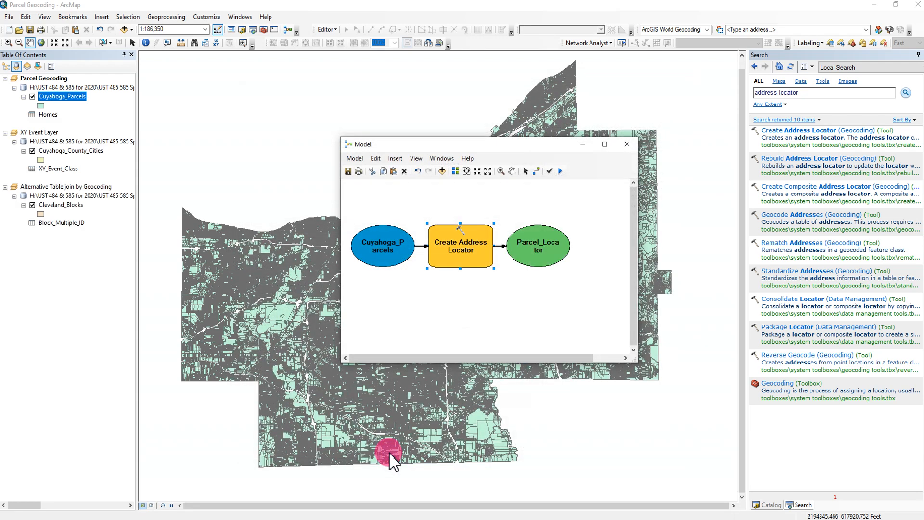
{"action": "left_click", "coordinate": [460, 192]}
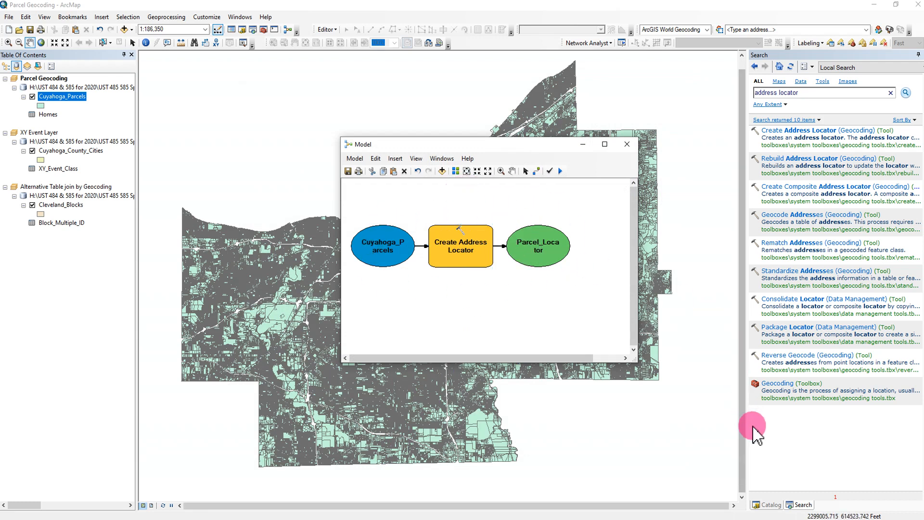
{"action": "left_click", "coordinate": [771, 505]}
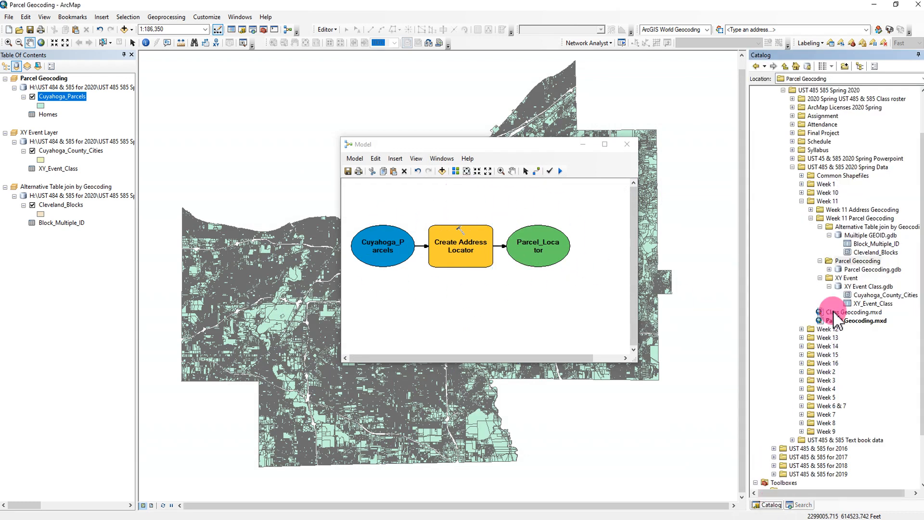
{"action": "right_click", "coordinate": [843, 265]}
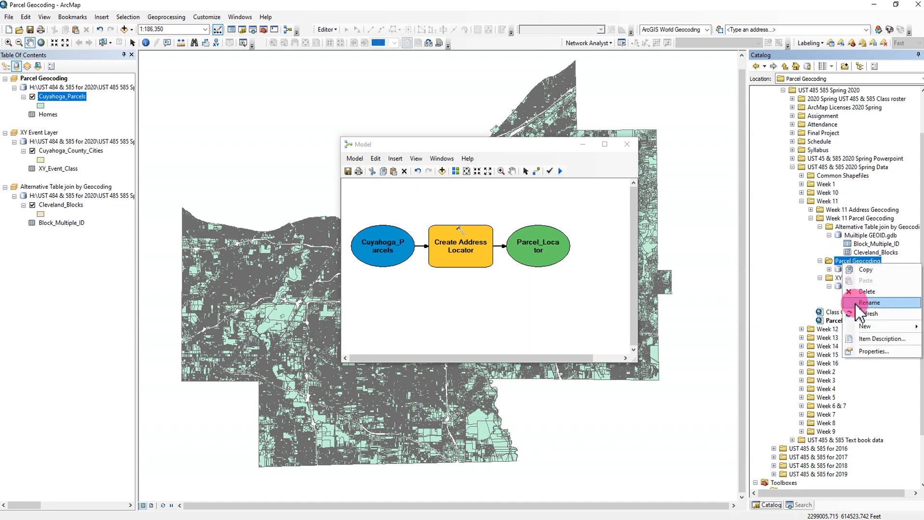
{"action": "mouse_move", "coordinate": [866, 329]}
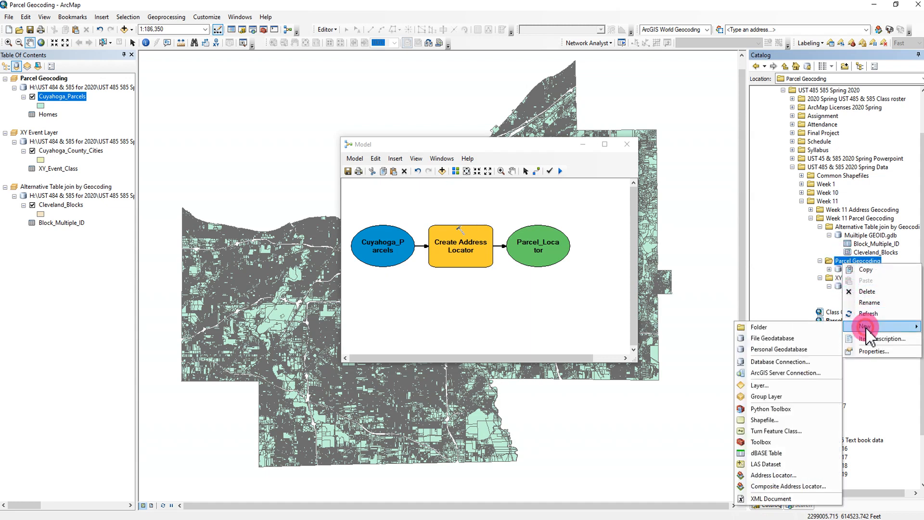
{"action": "left_click", "coordinate": [775, 476]}
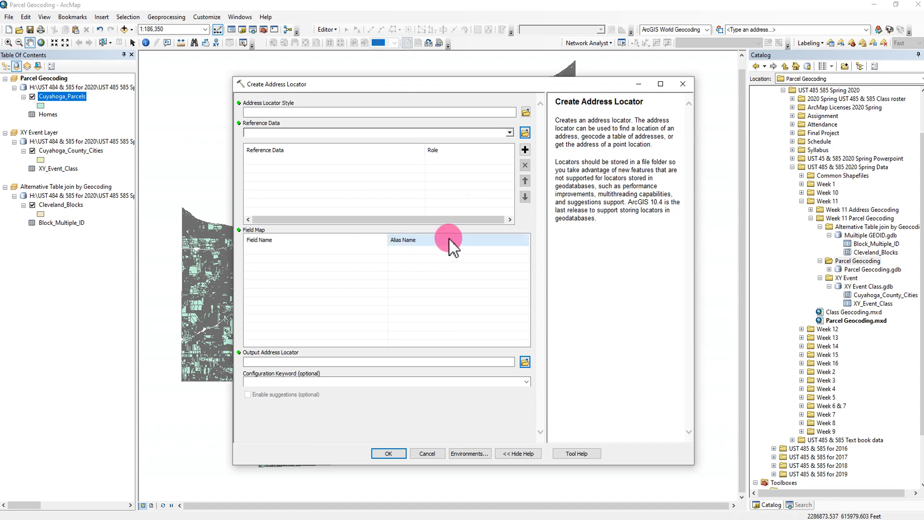
{"action": "left_click", "coordinate": [684, 84]}
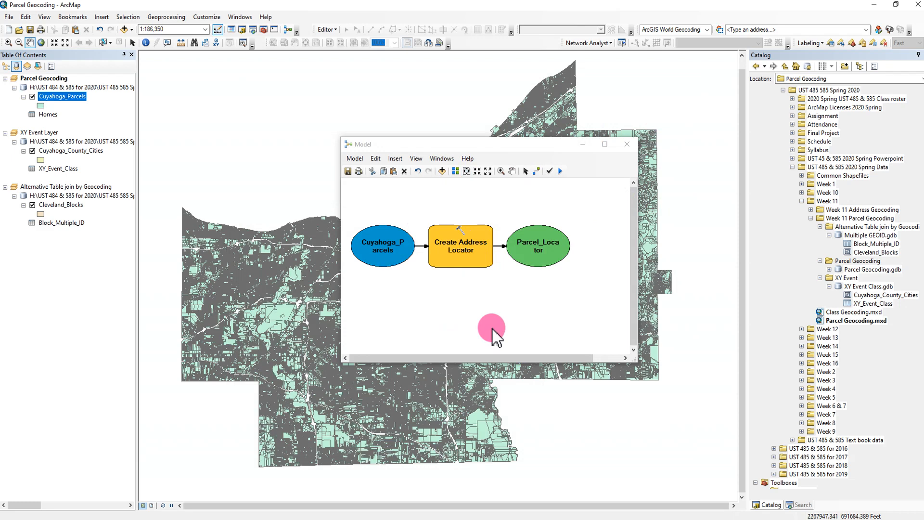
Step: Run the model's Create Address Locator tool and select Parcel_Locator in the Parcel Geocoding folder of the catalog
{"action": "left_click_drag", "start_coordinate": [474, 144], "coordinate": [426, 137]}
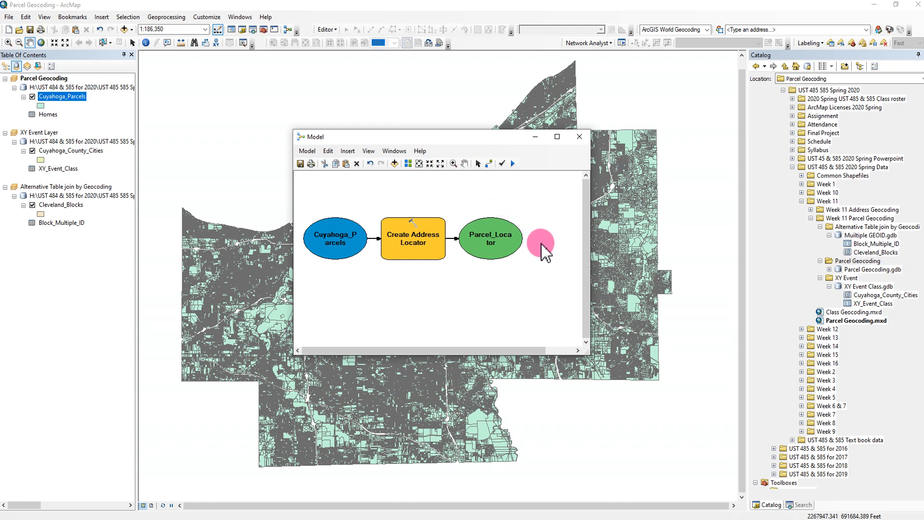
{"action": "right_click", "coordinate": [497, 241]}
{"action": "left_click", "coordinate": [413, 241]}
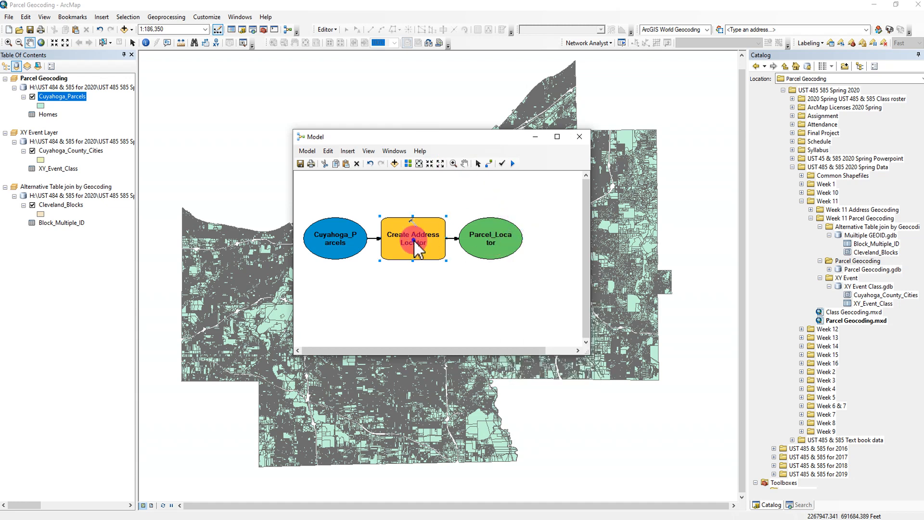
{"action": "right_click", "coordinate": [415, 242]}
{"action": "left_click", "coordinate": [435, 270]}
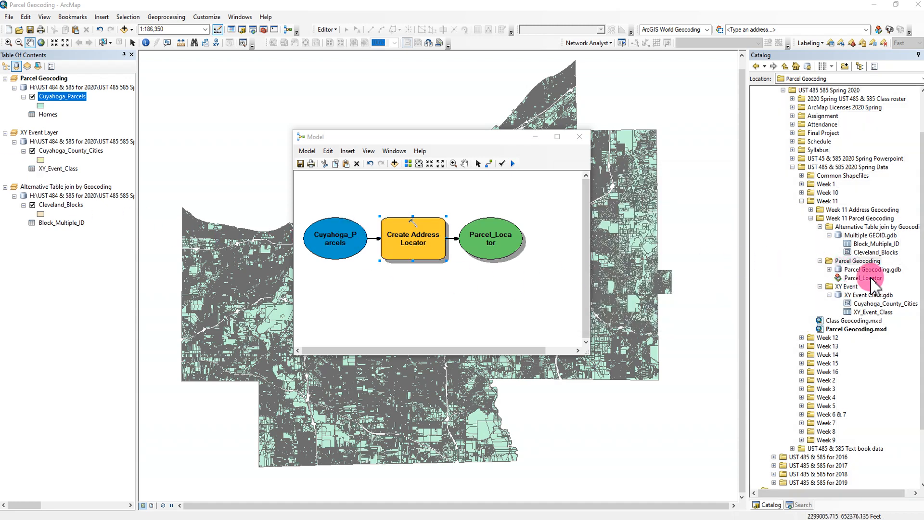
{"action": "left_click", "coordinate": [860, 280]}
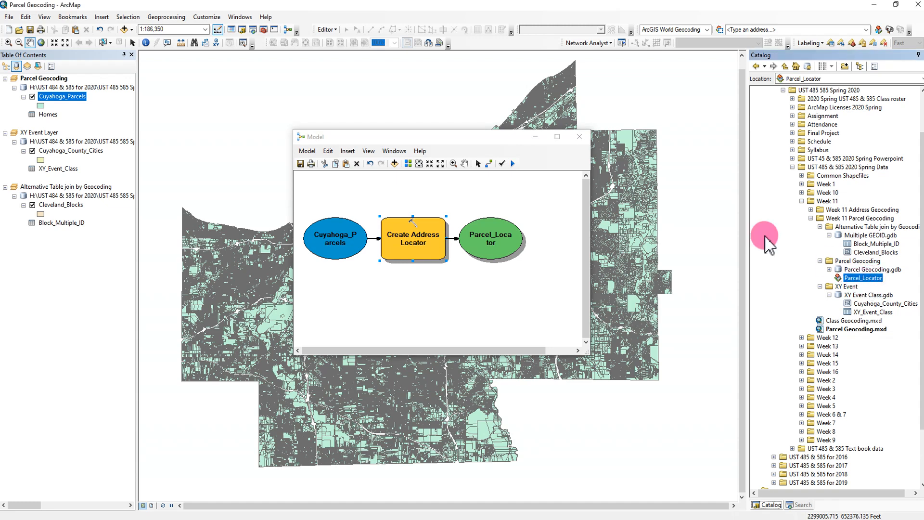
Step: Add the Geocode Addresses tool to the model beside Parcel_Locator, widening the model window to fit it
{"action": "left_click_drag", "start_coordinate": [493, 138], "coordinate": [383, 128]}
{"action": "left_click_drag", "start_coordinate": [482, 211], "coordinate": [562, 210]}
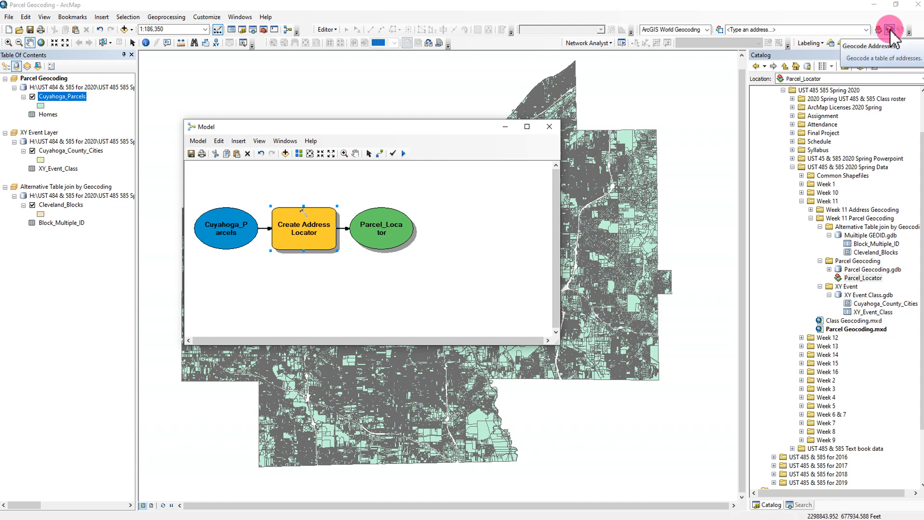
{"action": "left_click", "coordinate": [803, 504]}
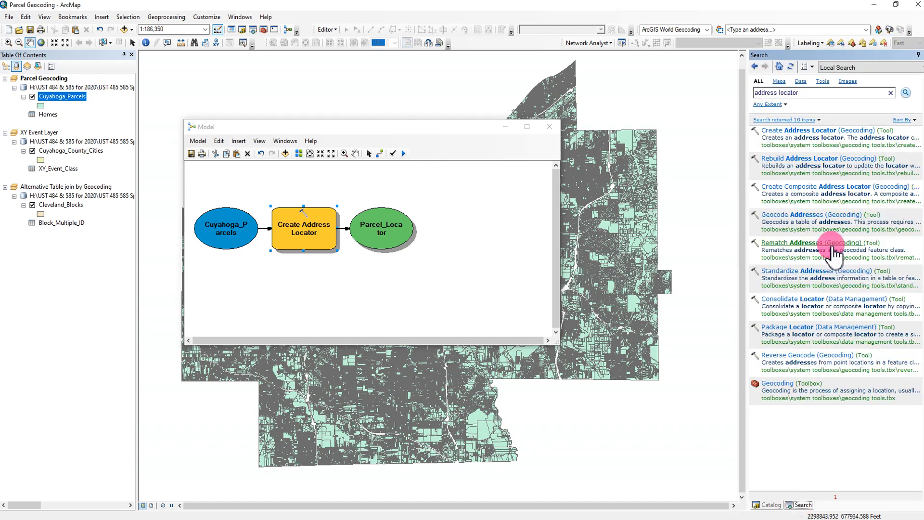
{"action": "left_click_drag", "start_coordinate": [818, 215], "coordinate": [478, 233]}
{"action": "left_click_drag", "start_coordinate": [560, 252], "coordinate": [679, 252]}
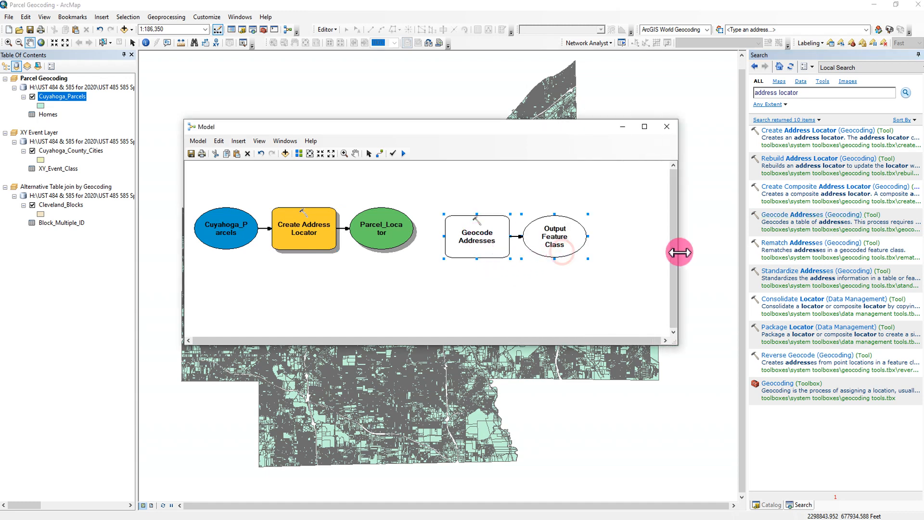
Step: Connect Parcel_Locator to the Geocode Addresses tool as its Input Address Locator
{"action": "left_click", "coordinate": [382, 155]}
{"action": "left_click", "coordinate": [402, 223]}
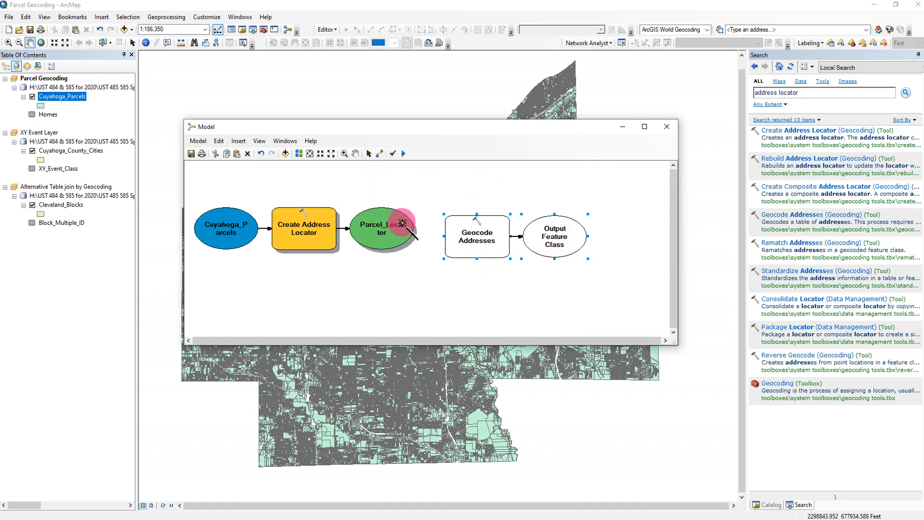
{"action": "left_click", "coordinate": [446, 234]}
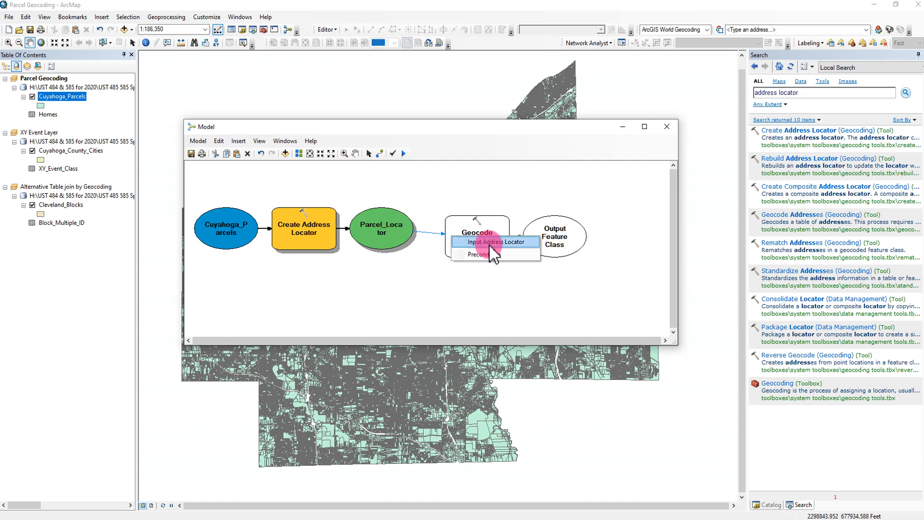
{"action": "left_click", "coordinate": [495, 243]}
Step: In the Geocode Addresses tool, set Homes as input table, map Key to PARCELPIN, and use Single Field for the address fields
{"action": "right_click", "coordinate": [483, 242]}
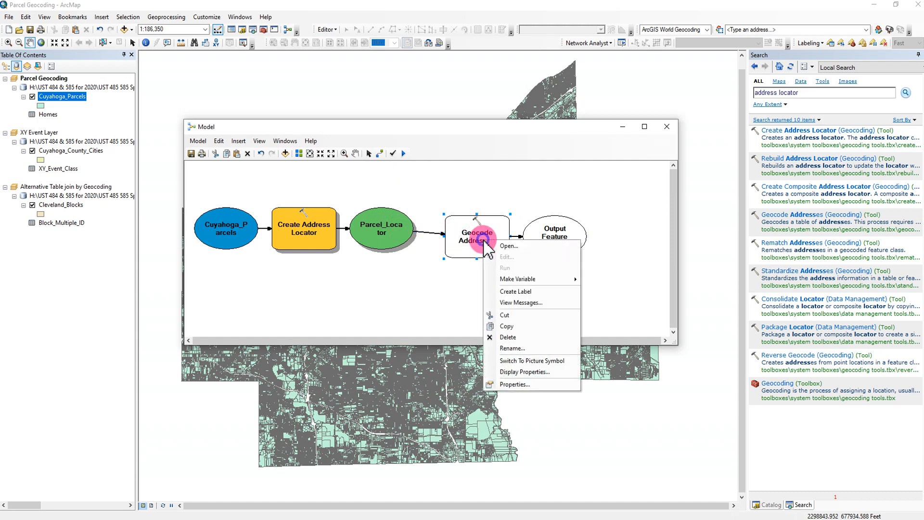
{"action": "left_click", "coordinate": [507, 249]}
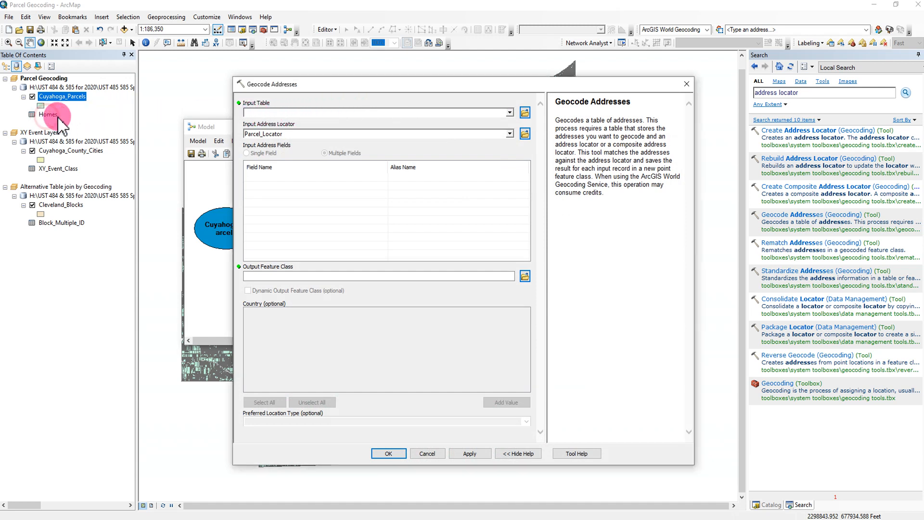
{"action": "left_click", "coordinate": [509, 113]}
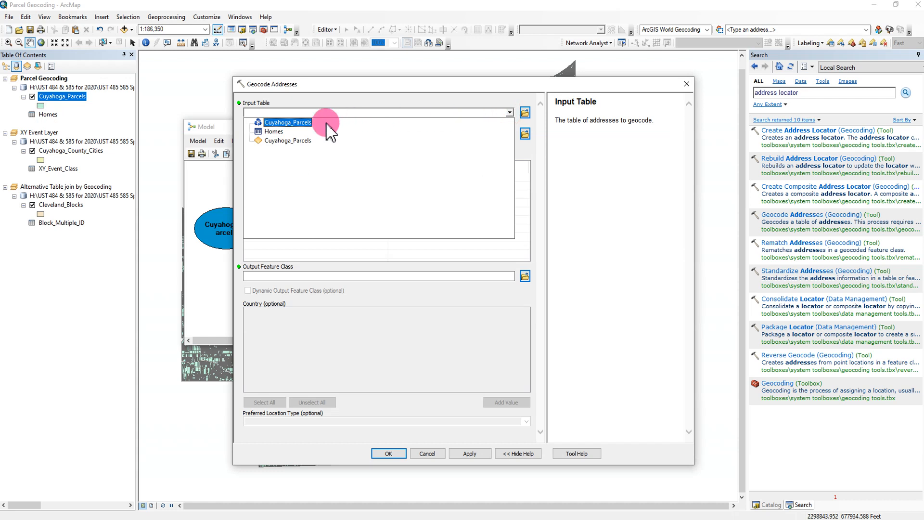
{"action": "left_click", "coordinate": [270, 132]}
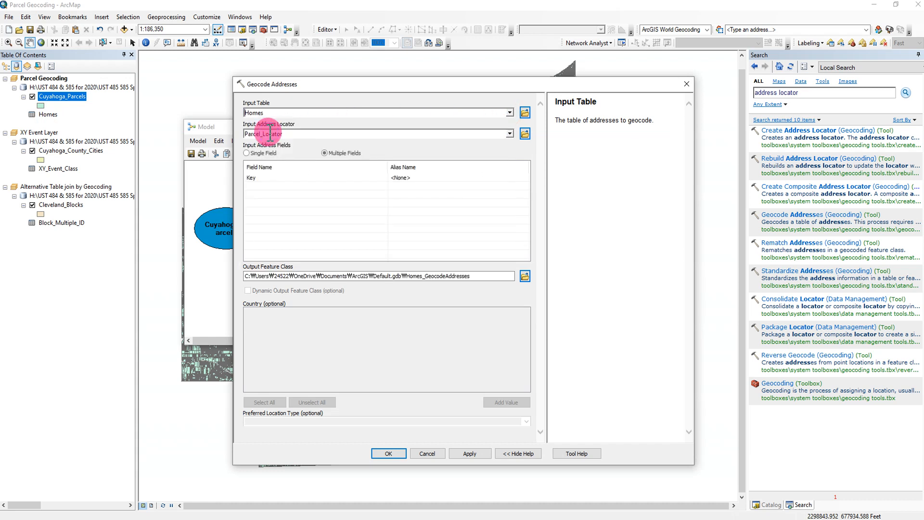
{"action": "left_click", "coordinate": [412, 179]}
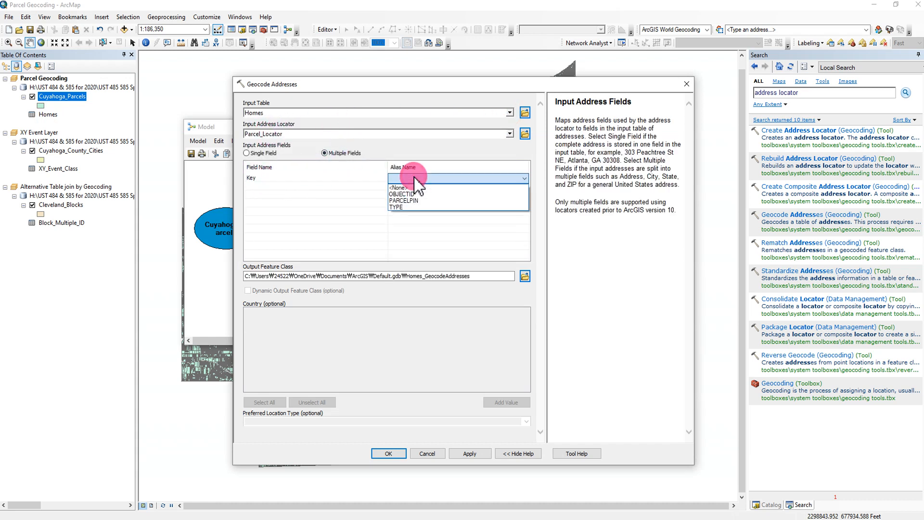
{"action": "left_click", "coordinate": [423, 201]}
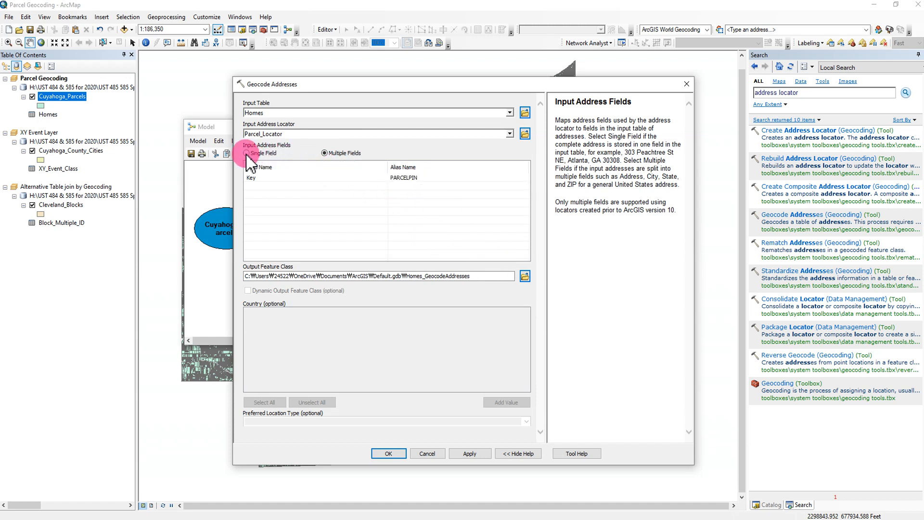
{"action": "left_click", "coordinate": [406, 188]}
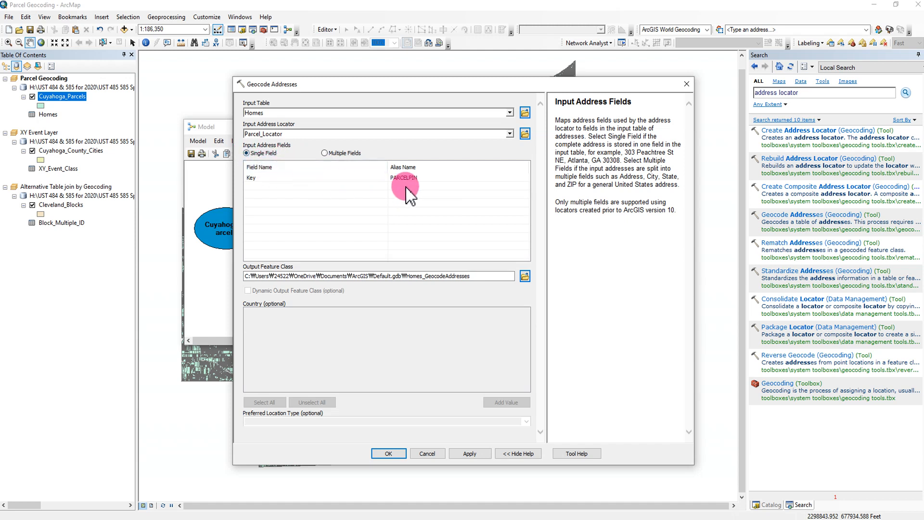
Step: Save the Geocode Addresses output as Parcels in Parcel Geocoding.gdb, accept the tool settings, and auto-arrange the model diagram
{"action": "left_click", "coordinate": [525, 275]}
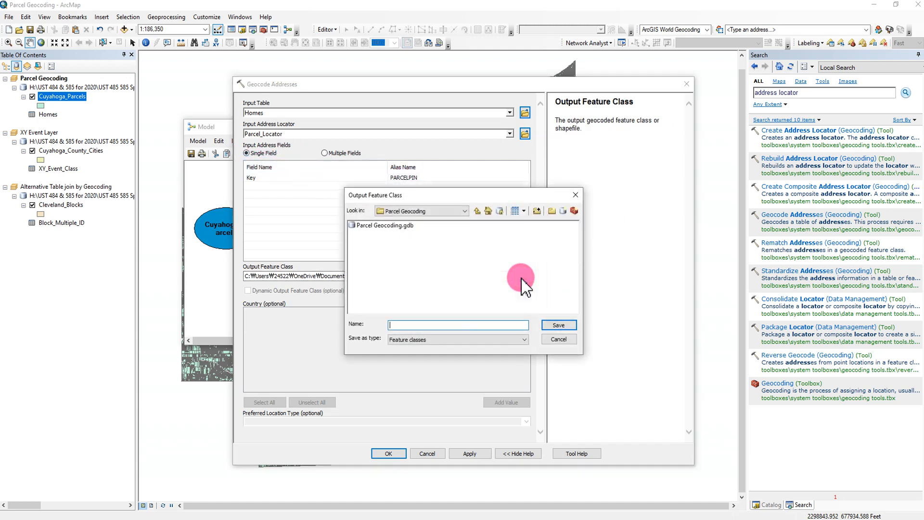
{"action": "double_click", "coordinate": [387, 226]}
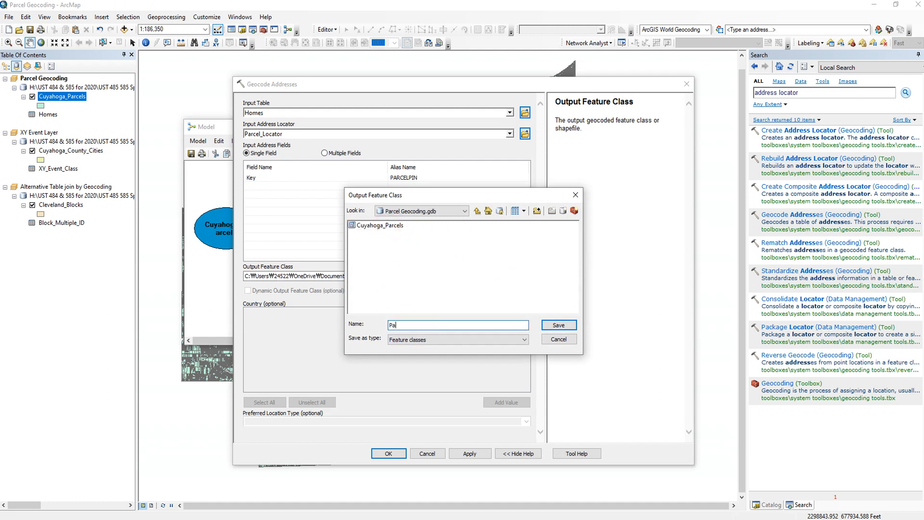
{"action": "type", "text": "Parcels"}
{"action": "left_click", "coordinate": [554, 325]}
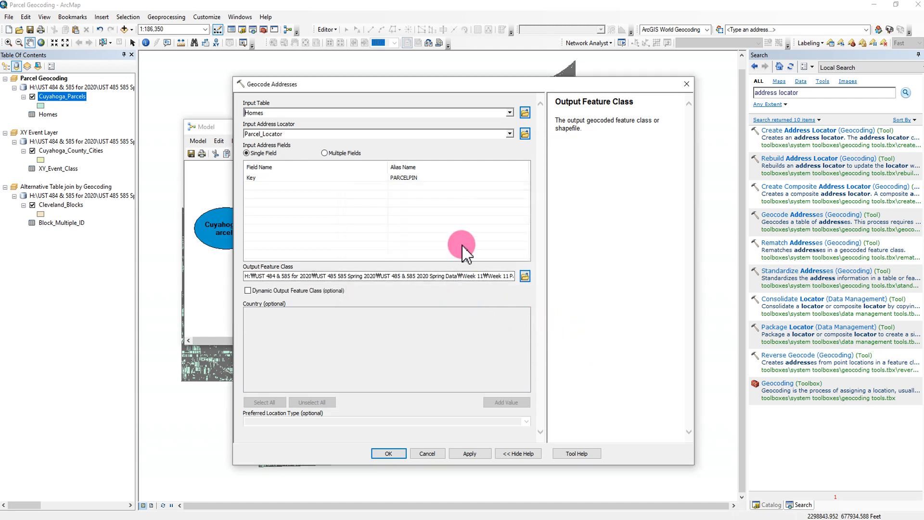
{"action": "left_click", "coordinate": [389, 453]}
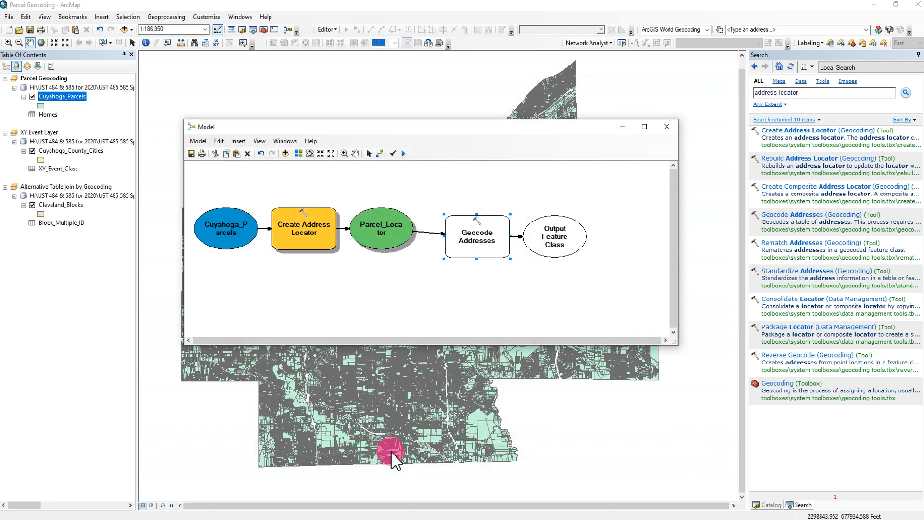
{"action": "left_click", "coordinate": [298, 154]}
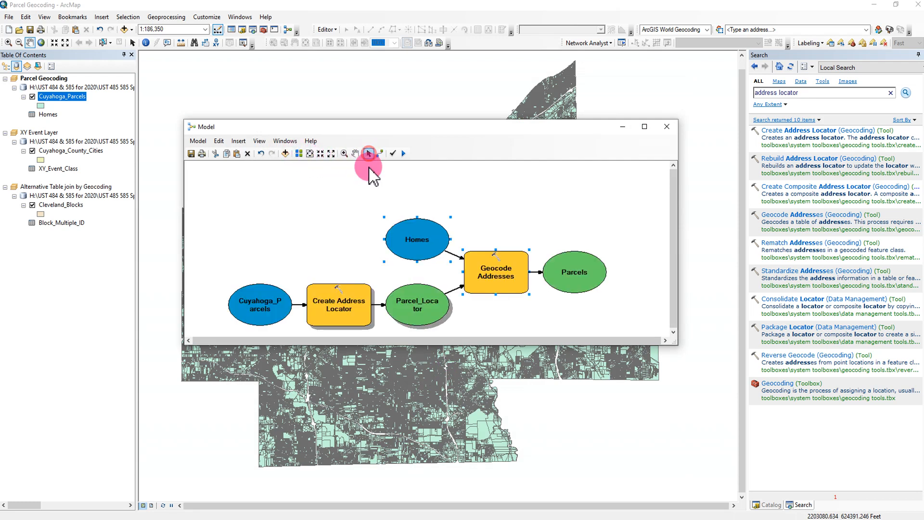
Step: Set the Parcels output to be added to the display, run Geocode Addresses, and minimize the model to reveal the map and catalog
{"action": "right_click", "coordinate": [585, 277]}
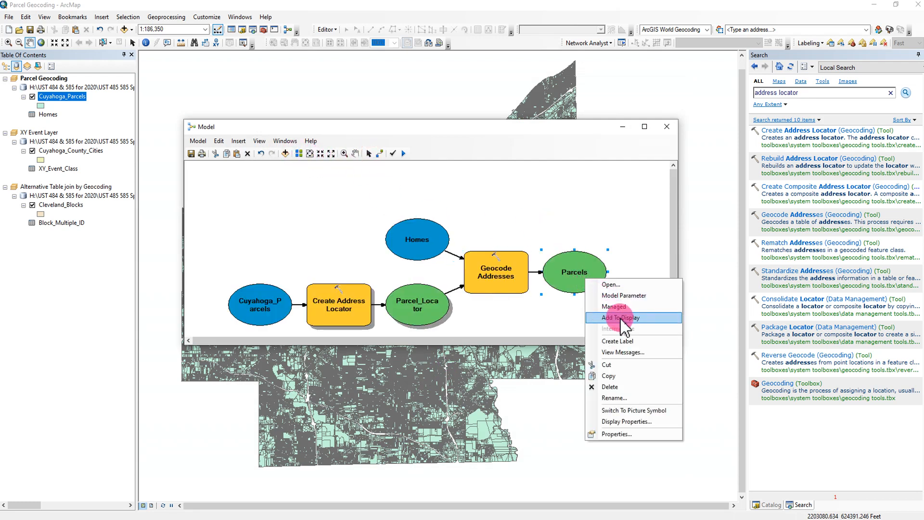
{"action": "left_click", "coordinate": [632, 318]}
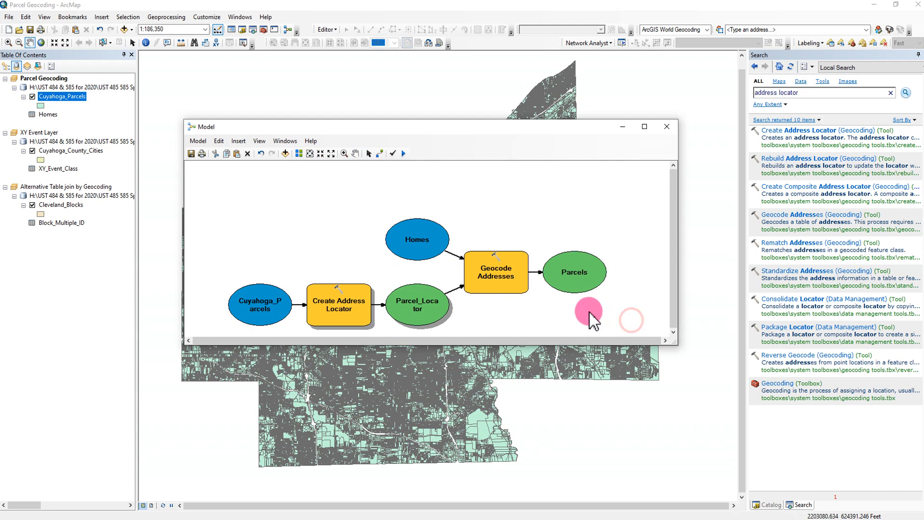
{"action": "right_click", "coordinate": [485, 273]}
{"action": "left_click", "coordinate": [522, 301]}
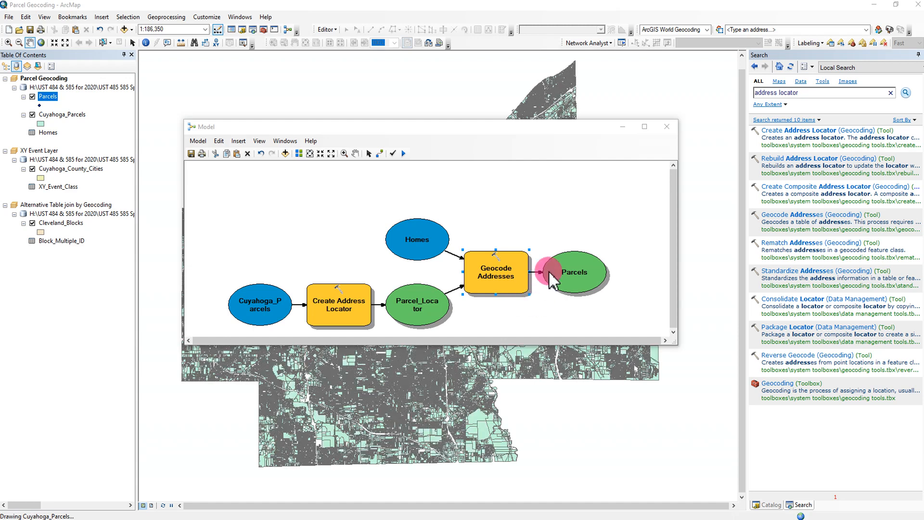
{"action": "left_click", "coordinate": [622, 126]}
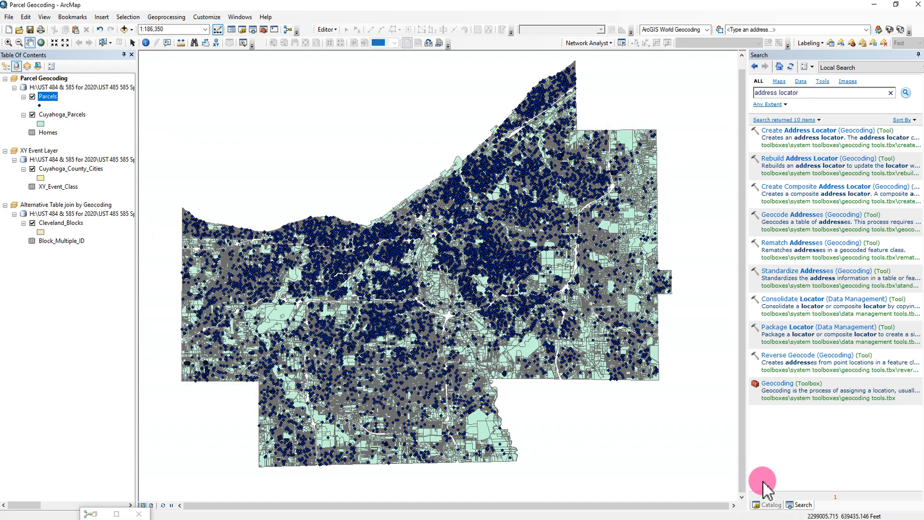
{"action": "left_click", "coordinate": [767, 505]}
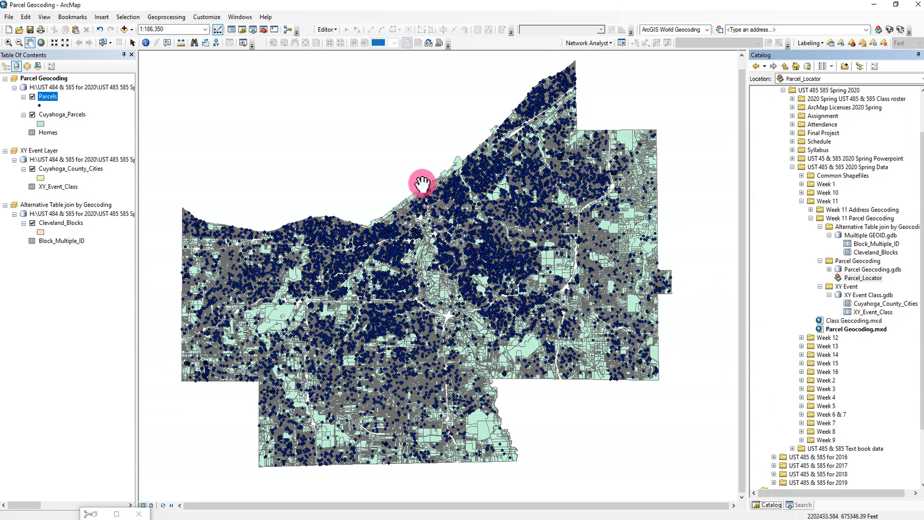
Step: Open the attribute table of the geocoded Parcels layer and examine its records, including the X and Y coordinate columns
{"action": "right_click", "coordinate": [49, 97]}
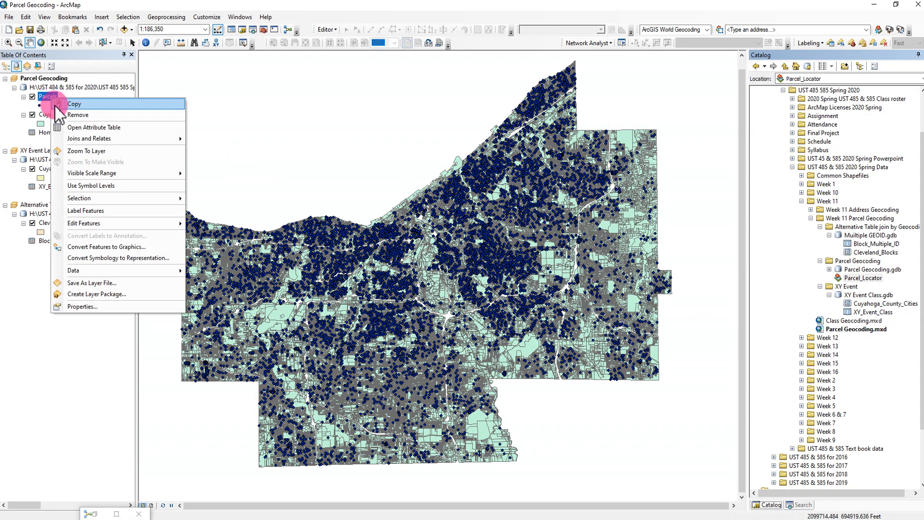
{"action": "left_click", "coordinate": [72, 127]}
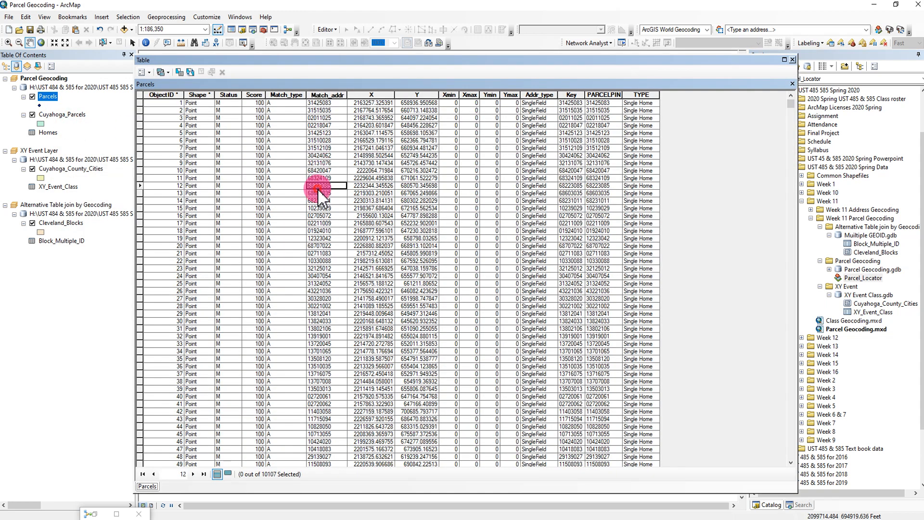
{"action": "scroll", "coordinate": [597, 404], "scroll_direction": "down", "scroll_amount": 8}
{"action": "scroll", "coordinate": [596, 402], "scroll_direction": "up", "scroll_amount": 7}
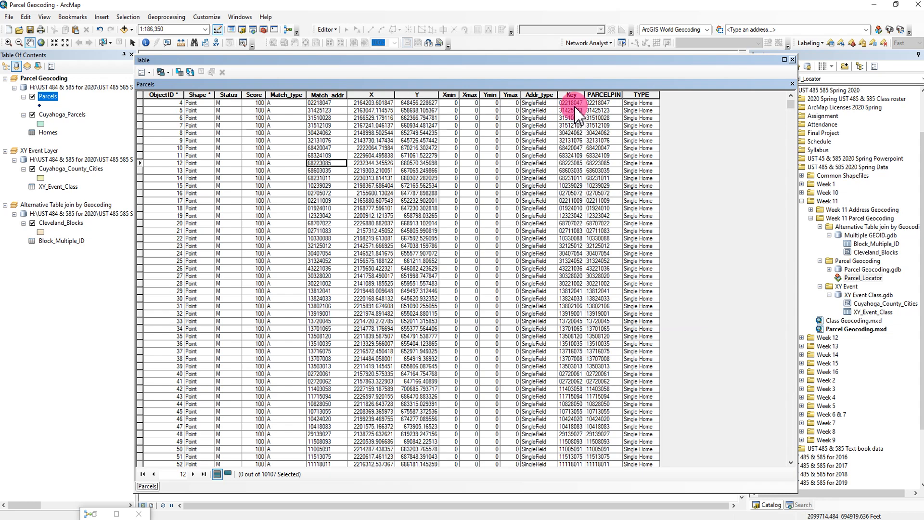
{"action": "left_click", "coordinate": [371, 94]}
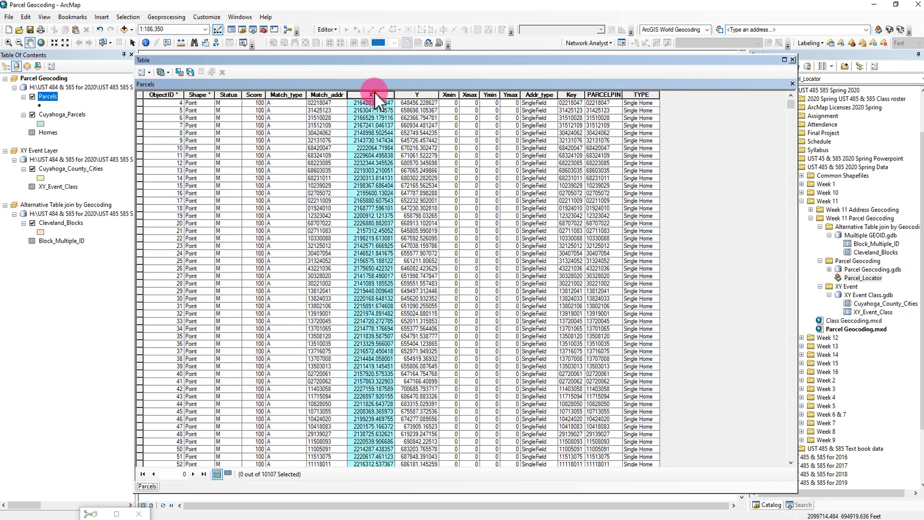
{"action": "left_click", "coordinate": [408, 94]}
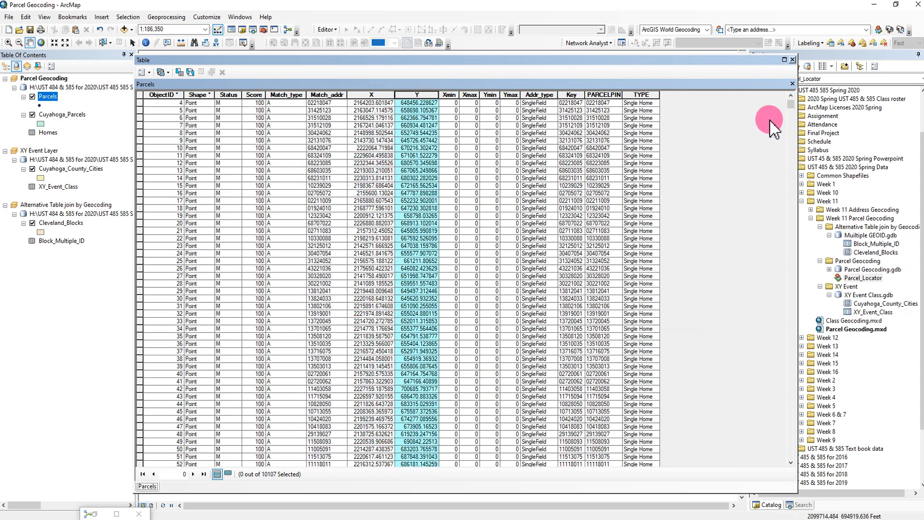
{"action": "mouse_move", "coordinate": [789, 107]}
{"action": "left_mouse_down"}
{"action": "mouse_move", "coordinate": [780, 464]}
{"action": "mouse_move", "coordinate": [782, 95]}
{"action": "left_mouse_up"}
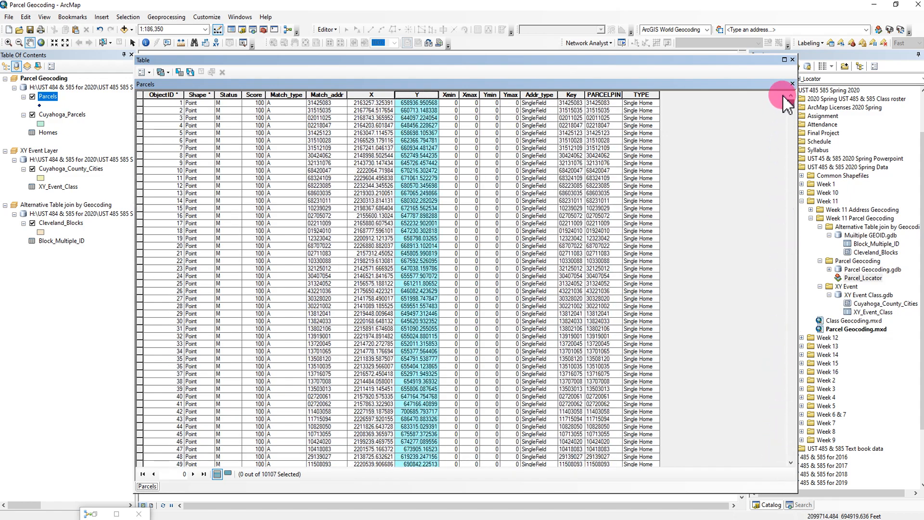
Step: Sort the Parcels table by Status in descending order to check the match status of the records, and close the table
{"action": "left_click", "coordinate": [227, 91]}
{"action": "right_click", "coordinate": [227, 92]}
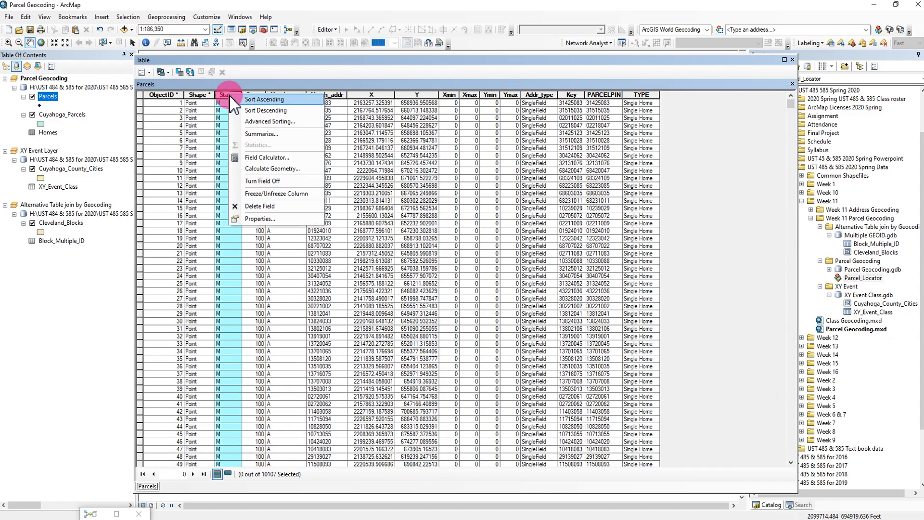
{"action": "left_click", "coordinate": [249, 112]}
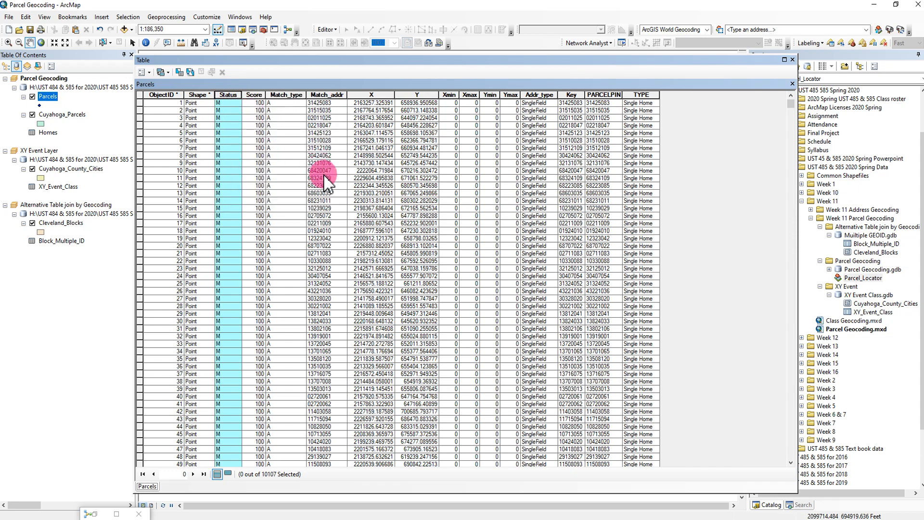
{"action": "left_click_drag", "start_coordinate": [790, 103], "coordinate": [801, 158]}
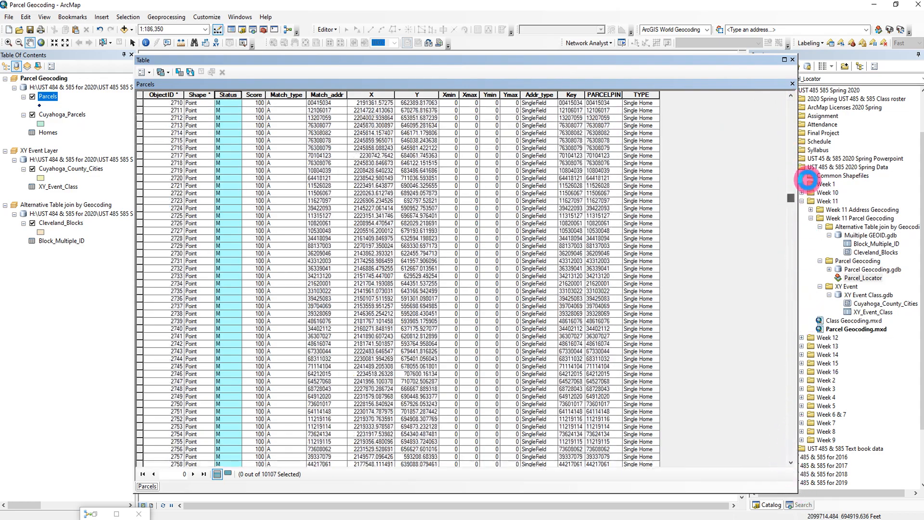
{"action": "left_click", "coordinate": [792, 59]}
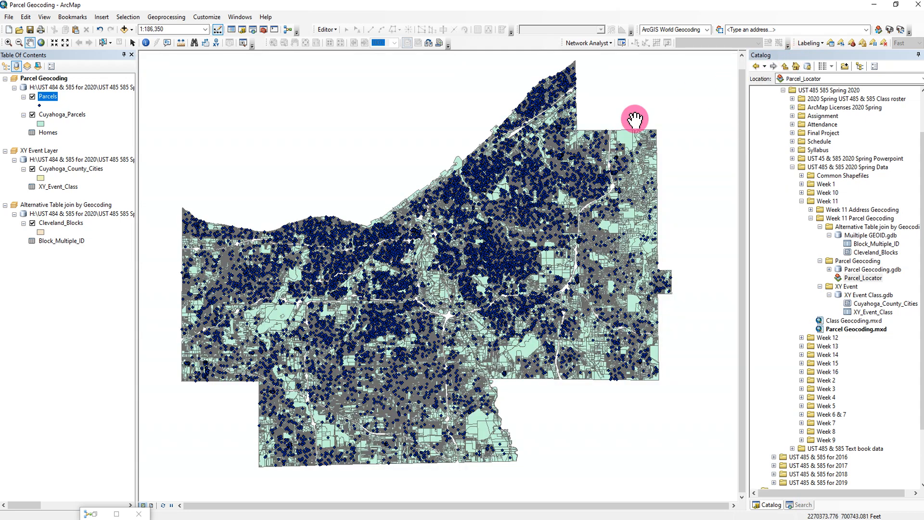
Step: Change the color of the Parcels point symbol to green
{"action": "left_click", "coordinate": [41, 106]}
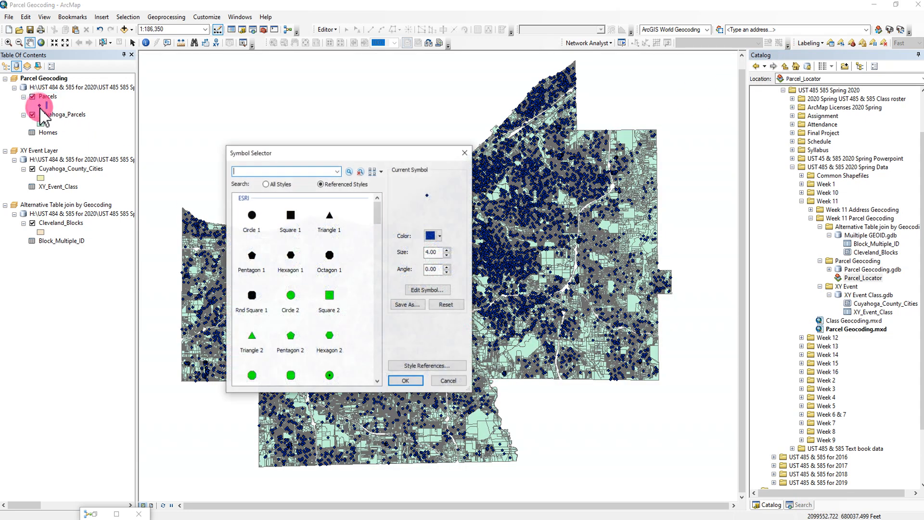
{"action": "left_click", "coordinate": [432, 235]}
{"action": "left_click", "coordinate": [465, 271]}
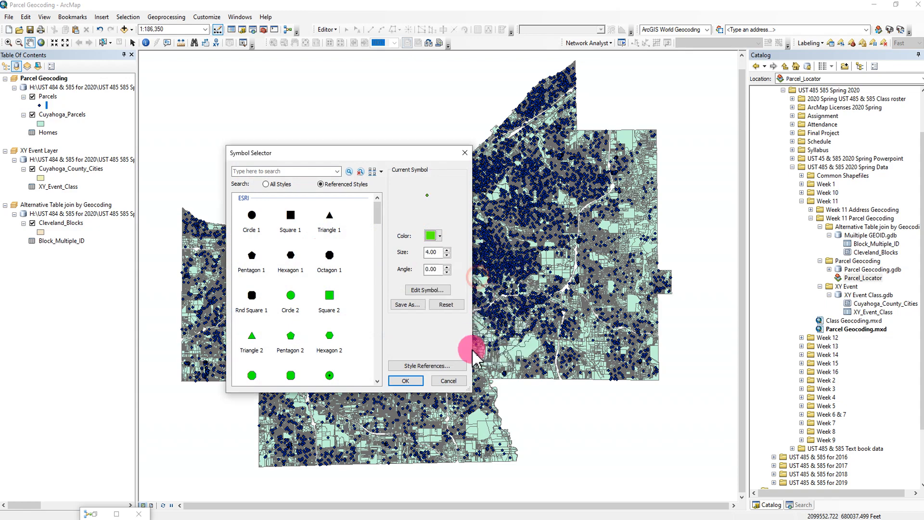
{"action": "left_click", "coordinate": [406, 381]}
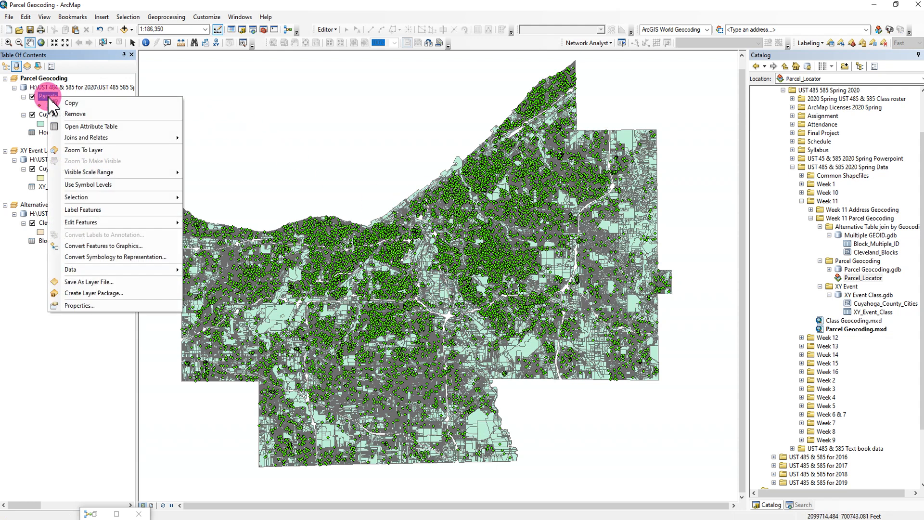
Step: Reopen the Parcels attribute table, select all its records, and show the options for copying them
{"action": "left_click", "coordinate": [81, 126]}
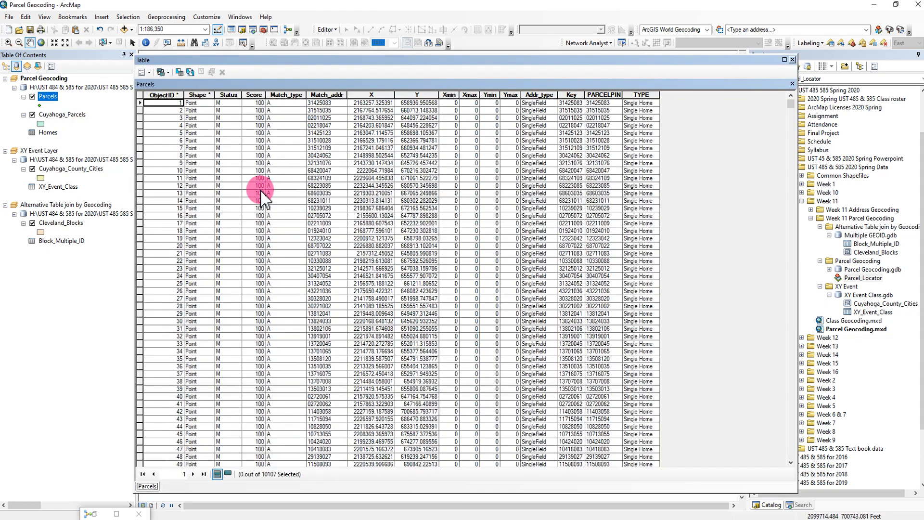
{"action": "key", "text": "ctrl+a"}
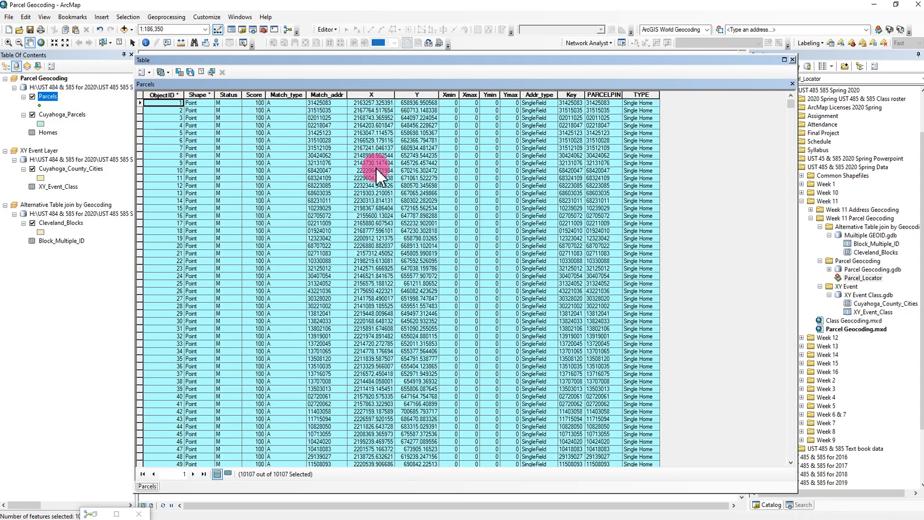
{"action": "right_click", "coordinate": [140, 102]}
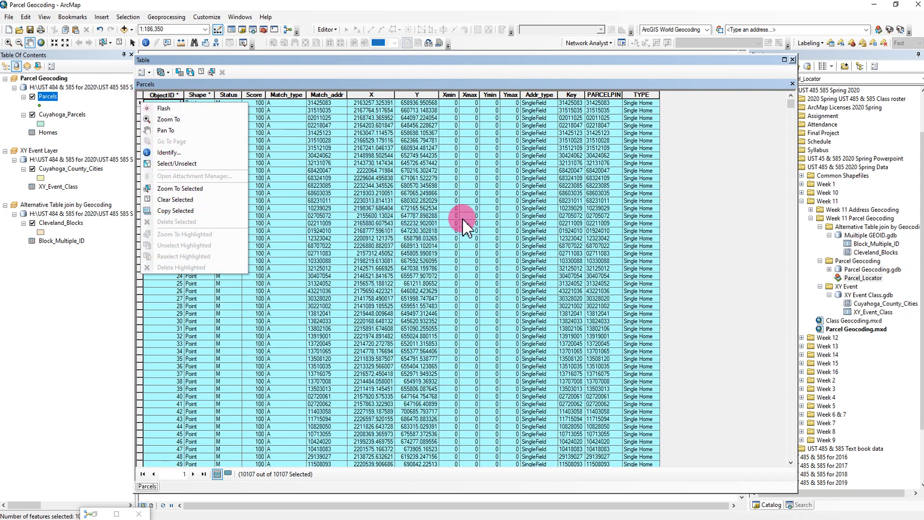
{"action": "left_click", "coordinate": [702, 222]}
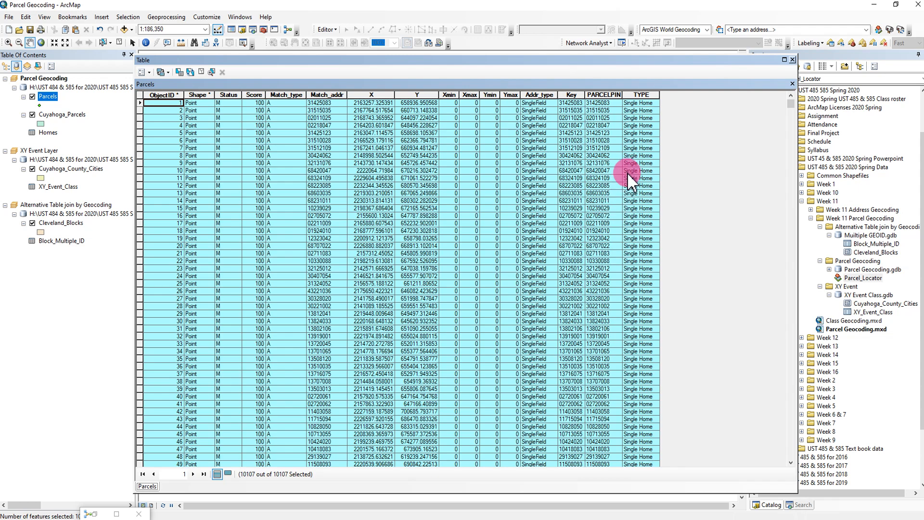
Step: Compare the Key and PARCELPIN columns with Key widened, and close the Parcels table with its record selection cleared
{"action": "left_click", "coordinate": [597, 94]}
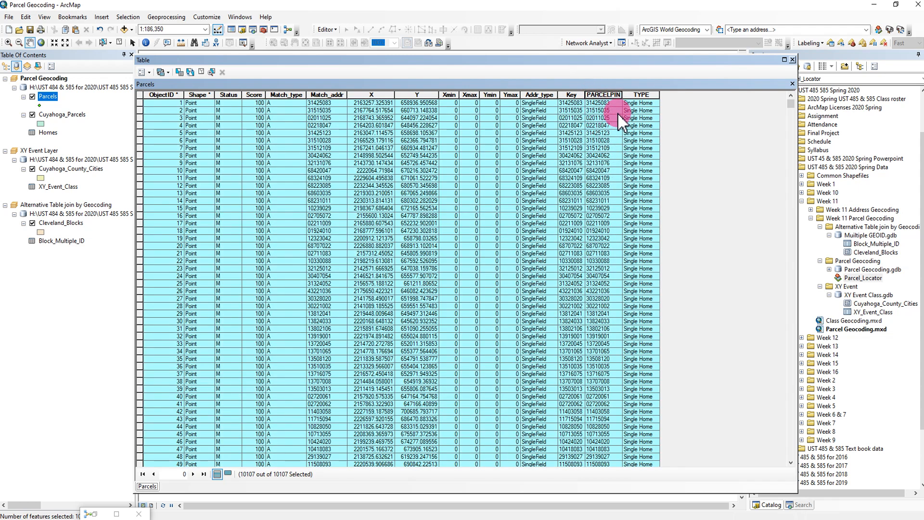
{"action": "left_click_drag", "start_coordinate": [584, 95], "coordinate": [597, 94]}
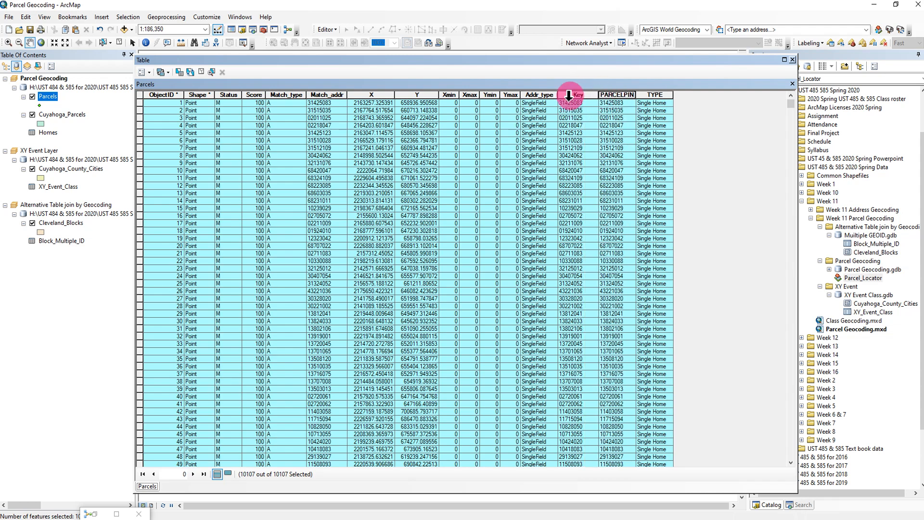
{"action": "left_click", "coordinate": [621, 95]}
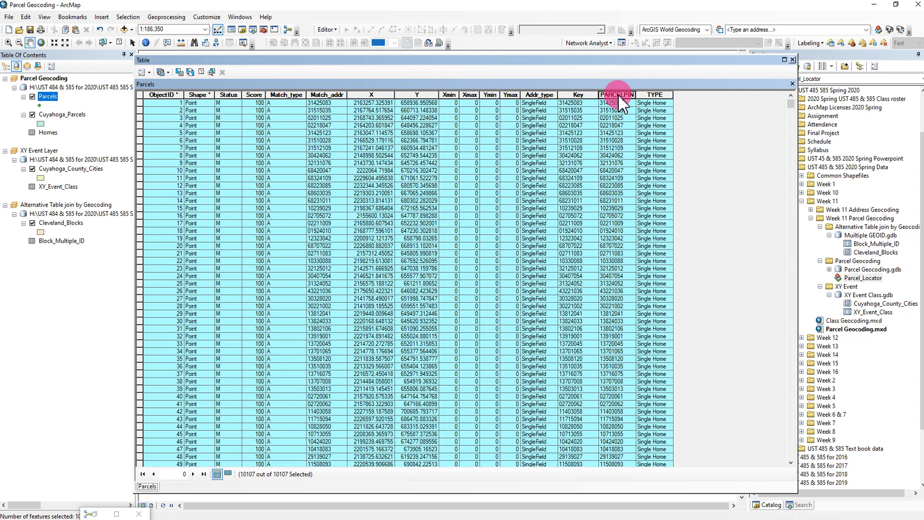
{"action": "left_click", "coordinate": [201, 72]}
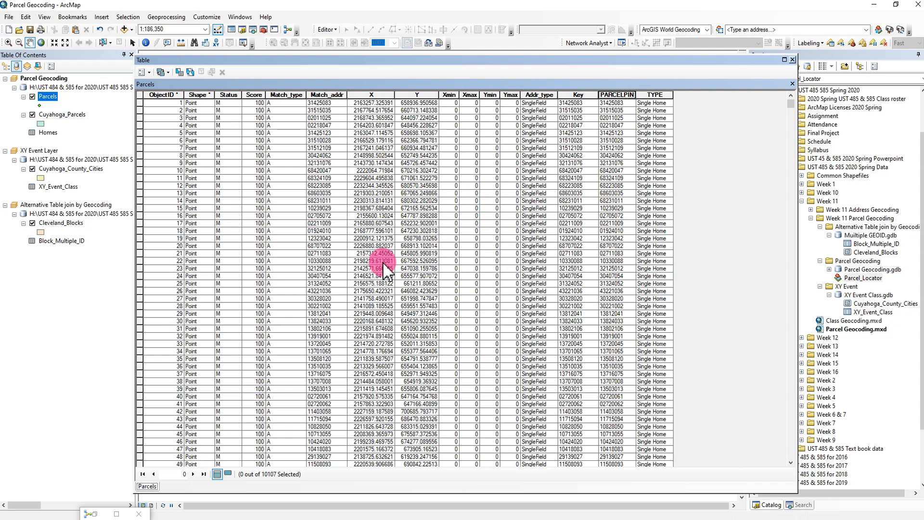
{"action": "left_click", "coordinate": [792, 60]}
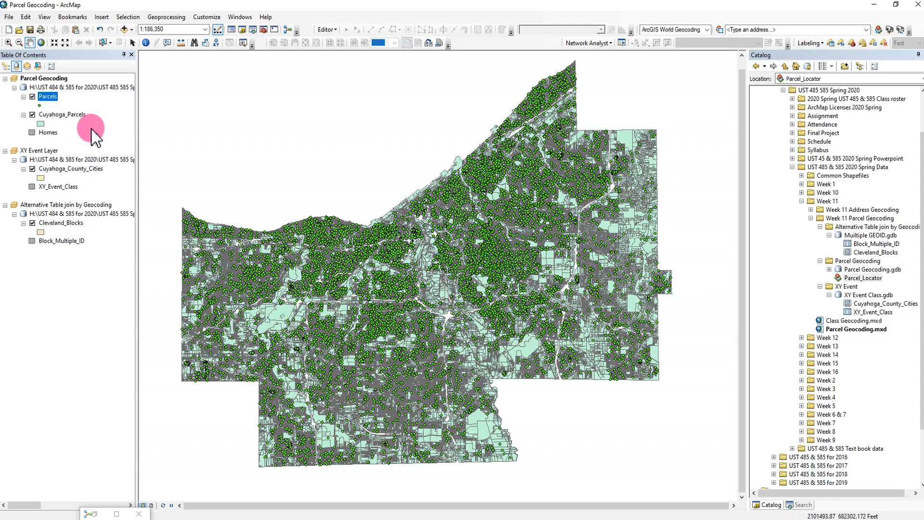
Step: Activate the XY Event Layer data frame and review the NAMELSAD column in the Cuyahoga_County_Cities attribute table
{"action": "right_click", "coordinate": [44, 151]}
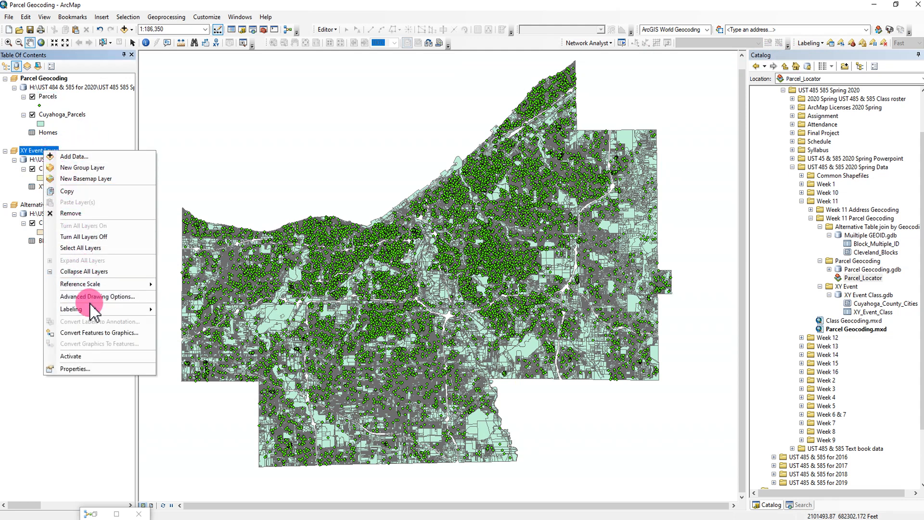
{"action": "left_click", "coordinate": [97, 356]}
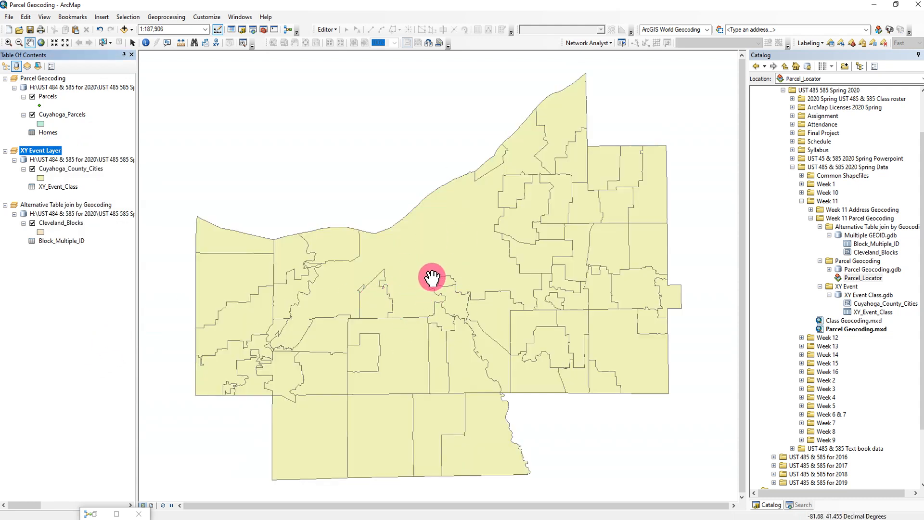
{"action": "right_click", "coordinate": [95, 168]}
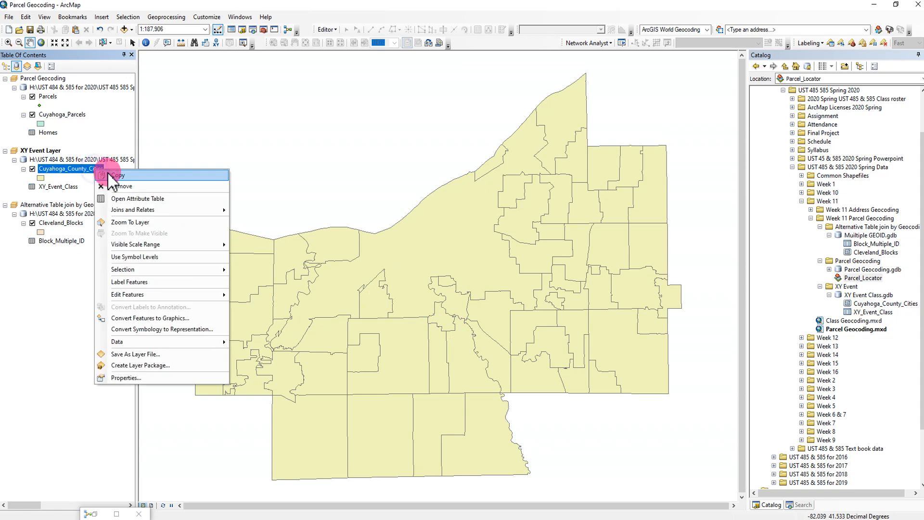
{"action": "left_click", "coordinate": [146, 202]}
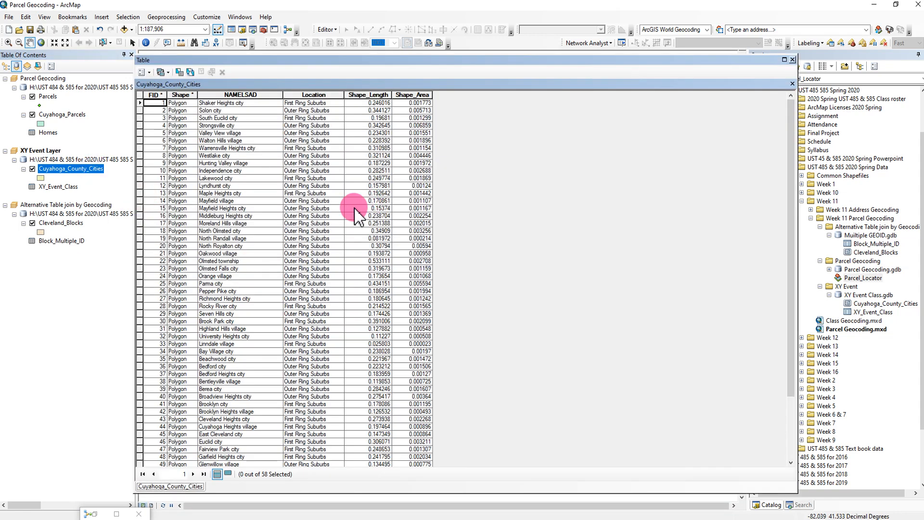
{"action": "left_click", "coordinate": [241, 94]}
{"action": "scroll", "coordinate": [256, 288], "scroll_direction": "down", "scroll_amount": 4}
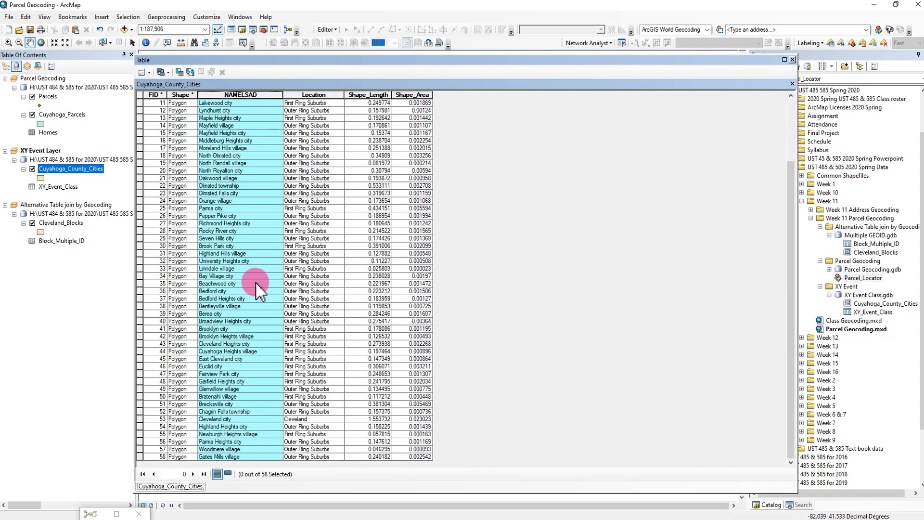
{"action": "scroll", "coordinate": [259, 289], "scroll_direction": "up", "scroll_amount": 4}
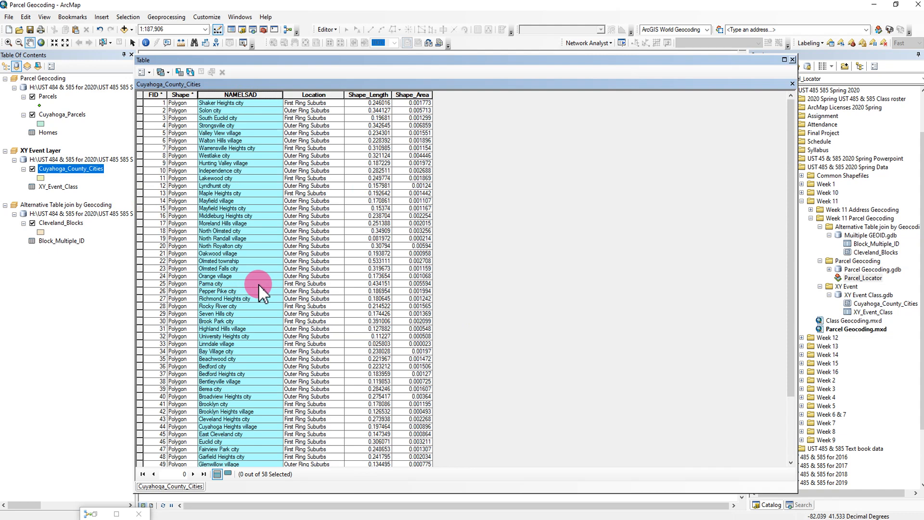
{"action": "left_click", "coordinate": [793, 61]}
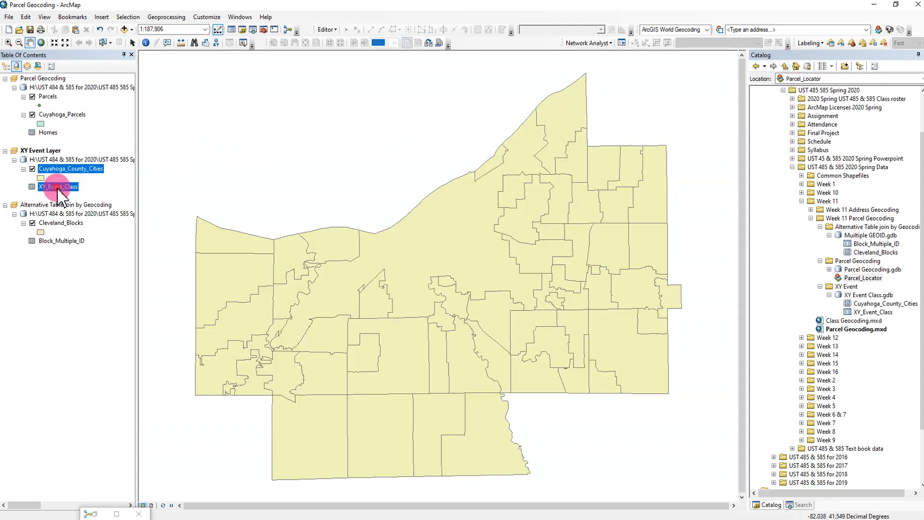
Step: Open the XY_Event_Class table and examine its records by the CITY_1, STATE_1 and ZIP_1 columns
{"action": "left_click", "coordinate": [58, 187]}
{"action": "right_click", "coordinate": [57, 188]}
{"action": "left_click", "coordinate": [92, 195]}
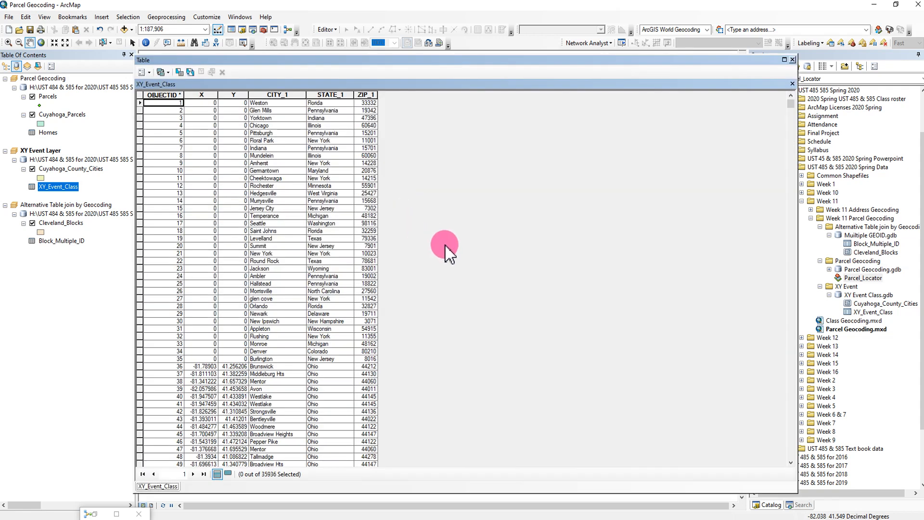
{"action": "scroll", "coordinate": [445, 250], "scroll_direction": "down", "scroll_amount": 5}
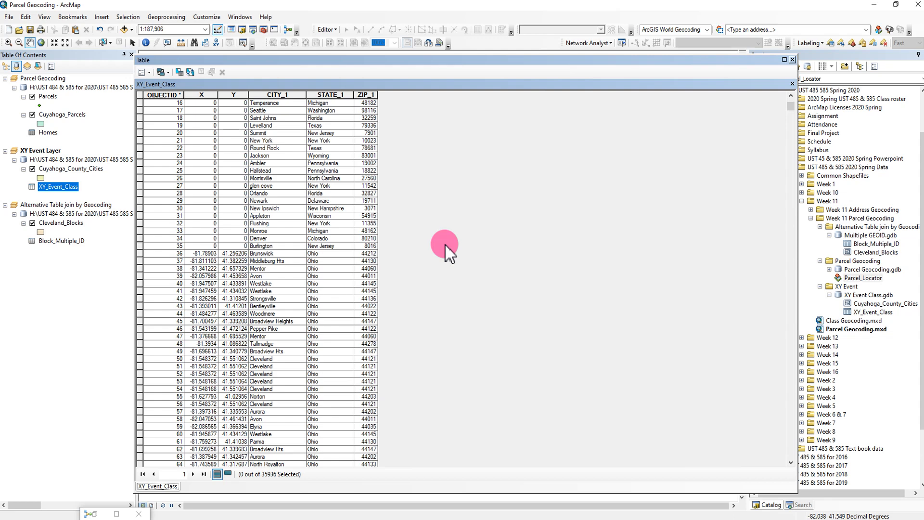
{"action": "scroll", "coordinate": [445, 250], "scroll_direction": "down", "scroll_amount": 2}
{"action": "left_click", "coordinate": [283, 95]}
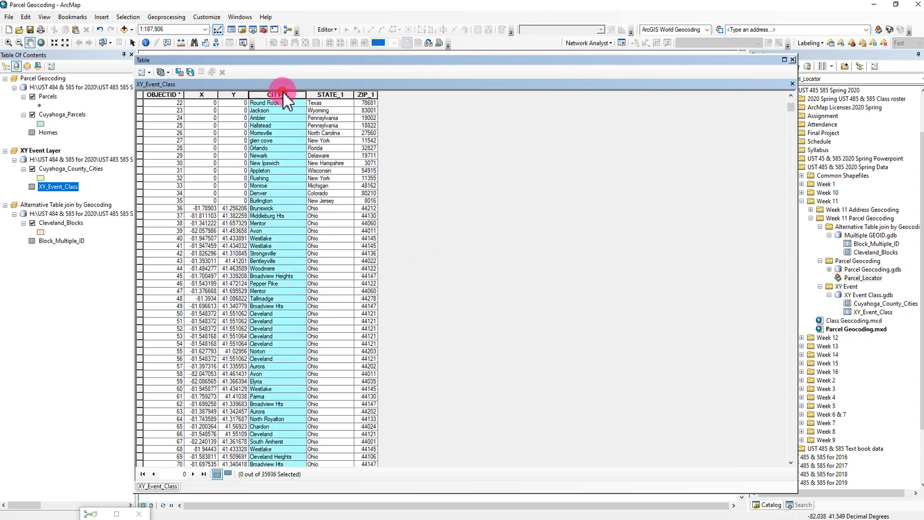
{"action": "left_click", "coordinate": [340, 95]}
{"action": "left_click", "coordinate": [365, 95]}
{"action": "scroll", "coordinate": [356, 308], "scroll_direction": "down", "scroll_amount": 1}
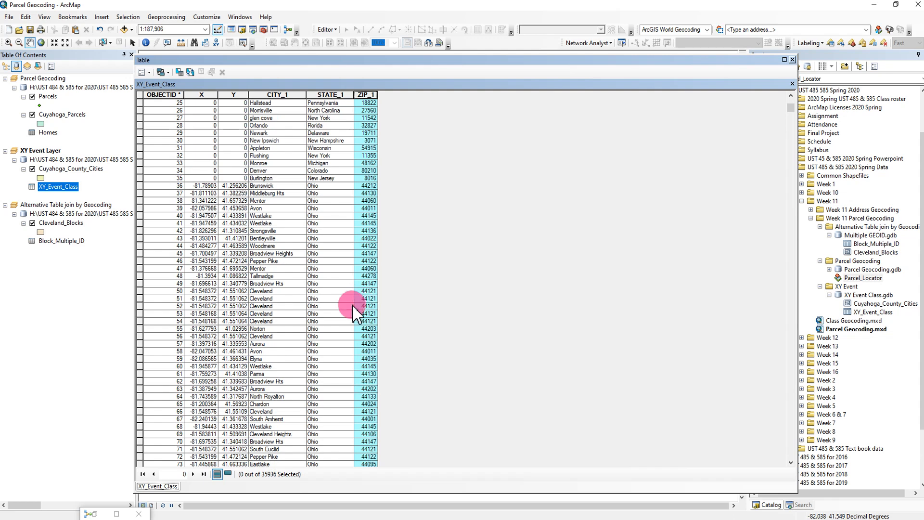
{"action": "scroll", "coordinate": [354, 305], "scroll_direction": "up", "scroll_amount": 5}
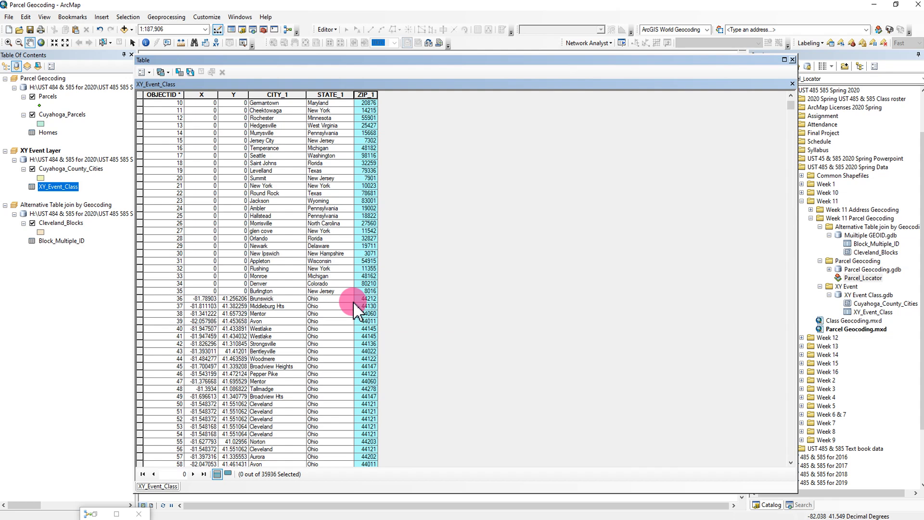
{"action": "scroll", "coordinate": [354, 310], "scroll_direction": "down", "scroll_amount": 2}
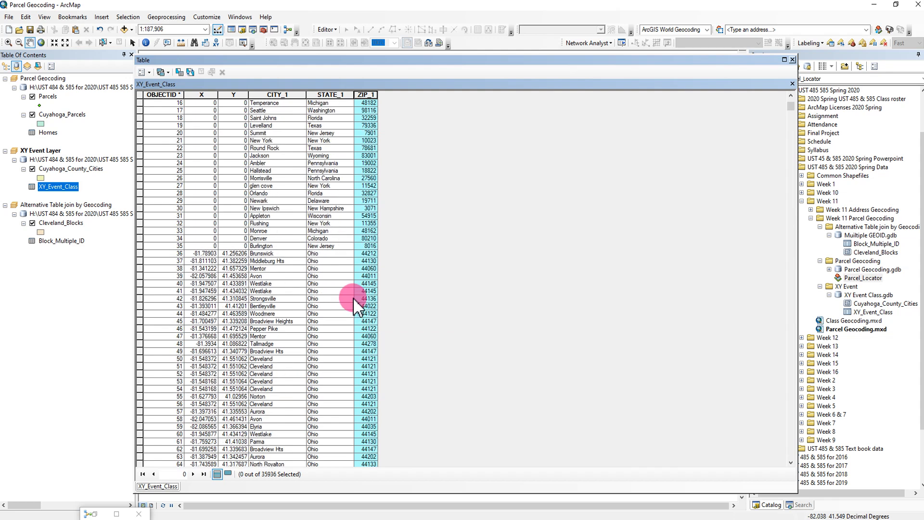
Step: Examine the X and Y coordinate columns of the XY_Event_Class table, and close the table
{"action": "left_click", "coordinate": [199, 254]}
{"action": "left_click", "coordinate": [233, 261]}
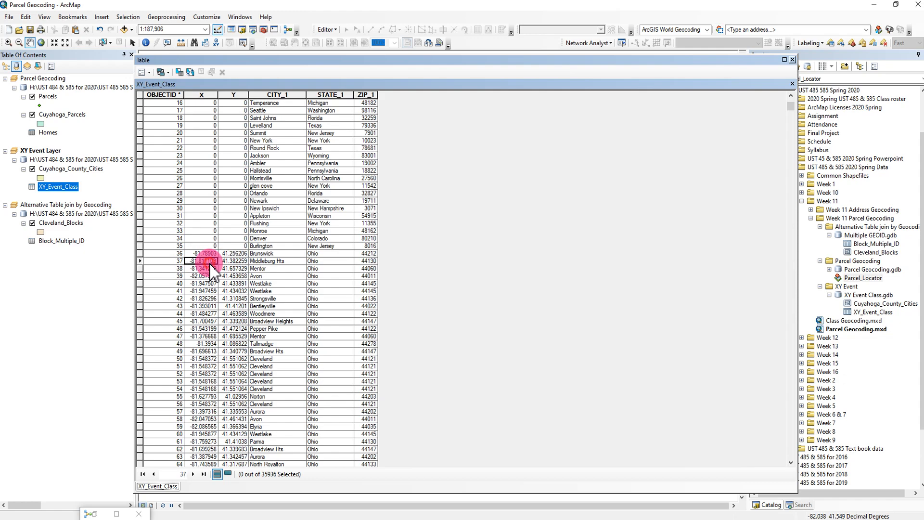
{"action": "scroll", "coordinate": [220, 308], "scroll_direction": "down", "scroll_amount": 17}
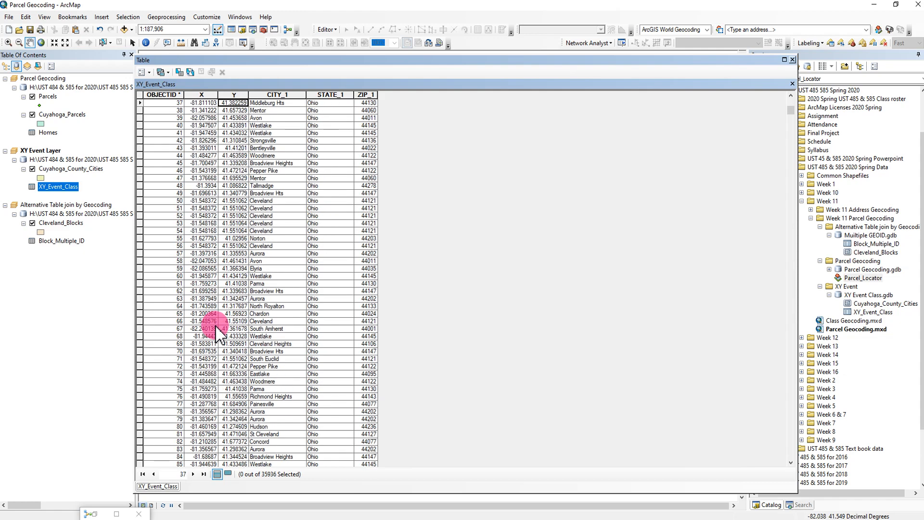
{"action": "scroll", "coordinate": [218, 332], "scroll_direction": "up", "scroll_amount": 1}
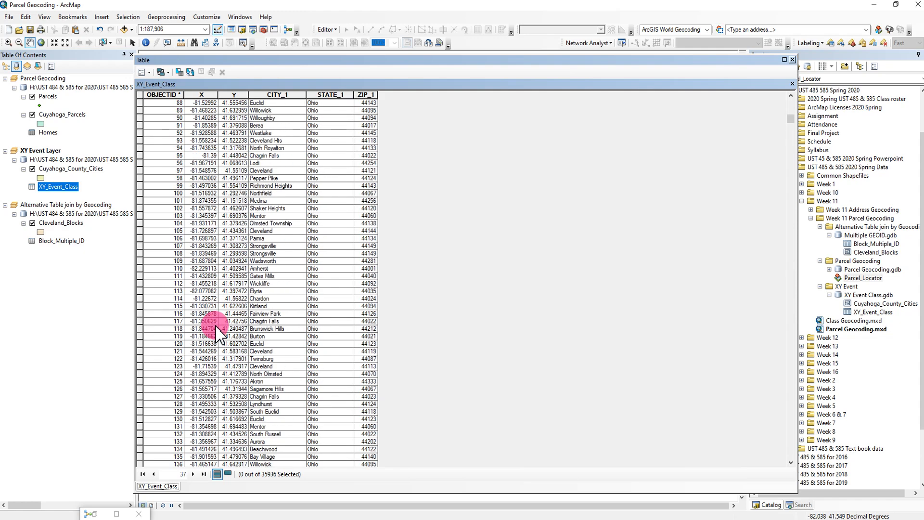
{"action": "scroll", "coordinate": [216, 332], "scroll_direction": "up", "scroll_amount": 13}
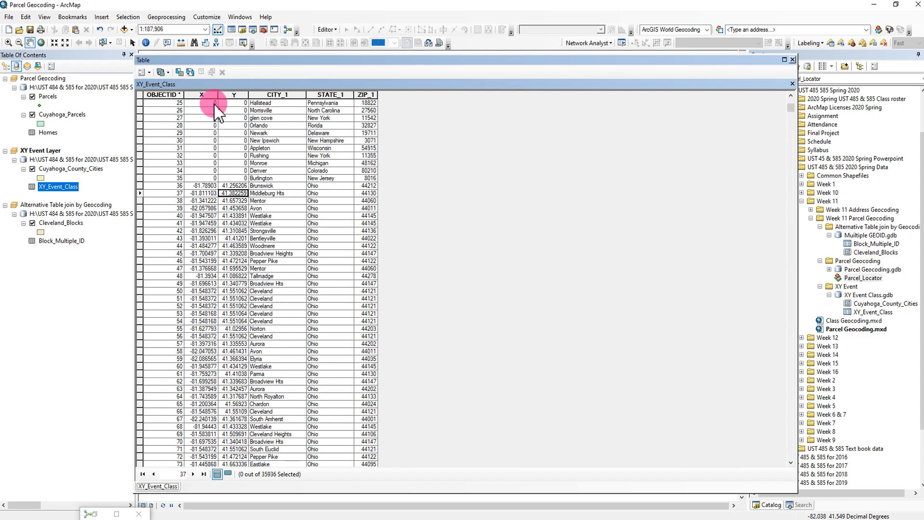
{"action": "left_click", "coordinate": [199, 94]}
{"action": "left_click", "coordinate": [234, 94]}
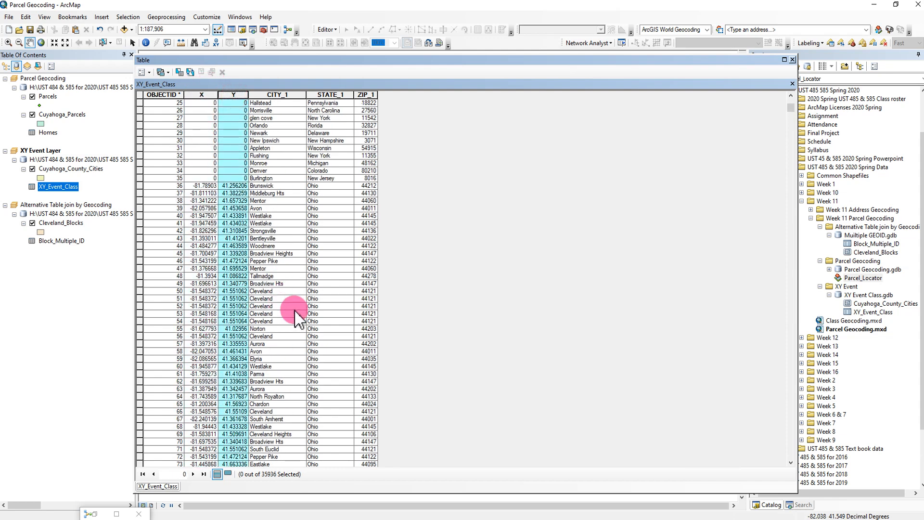
{"action": "left_click", "coordinate": [793, 60]}
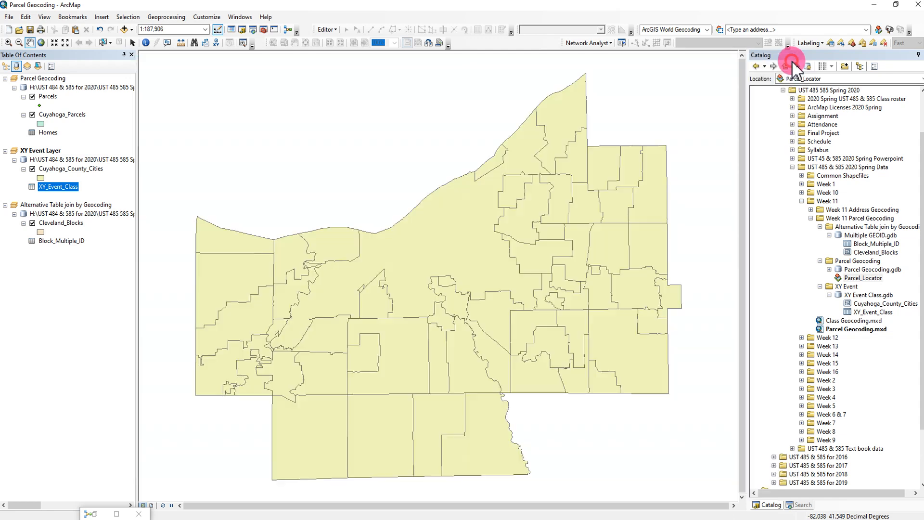
Step: Search the geoprocessing tools for "xy event"
{"action": "left_click", "coordinate": [801, 504]}
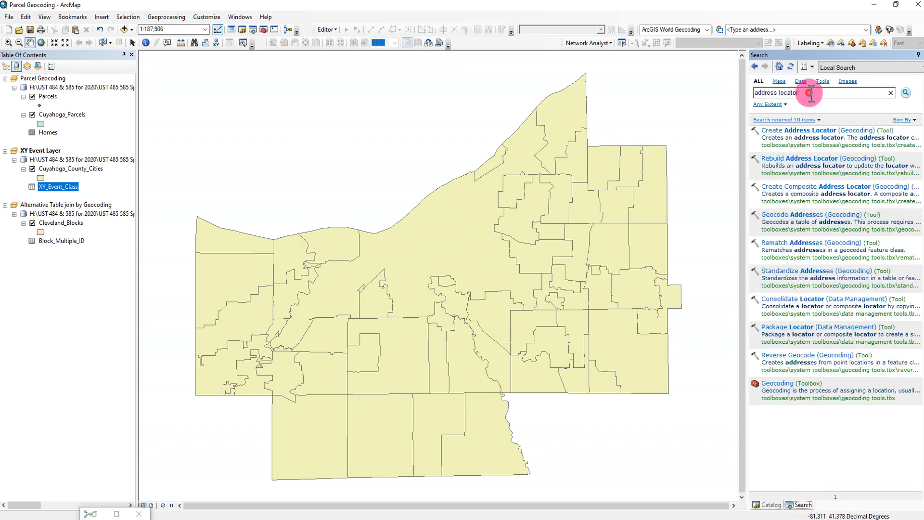
{"action": "left_click_drag", "start_coordinate": [811, 92], "coordinate": [722, 101]}
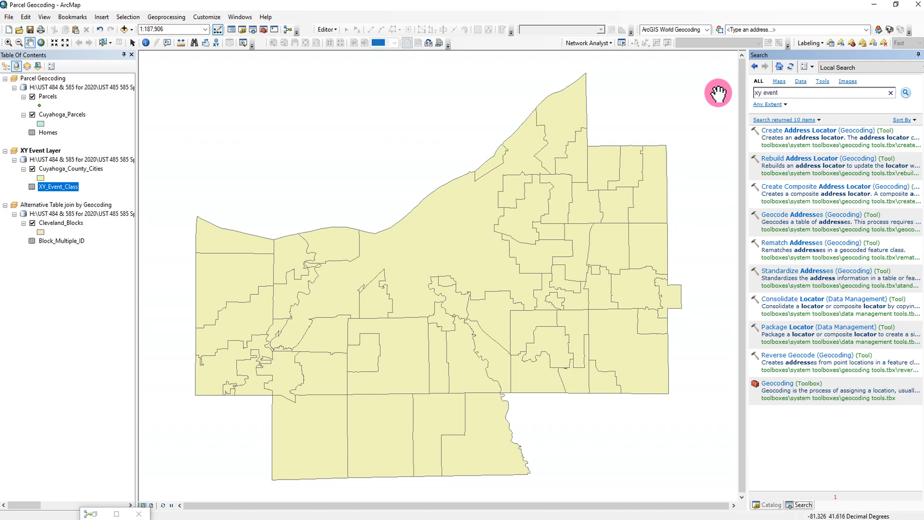
{"action": "type", "text": "xy event"}
{"action": "key", "text": "Return"}
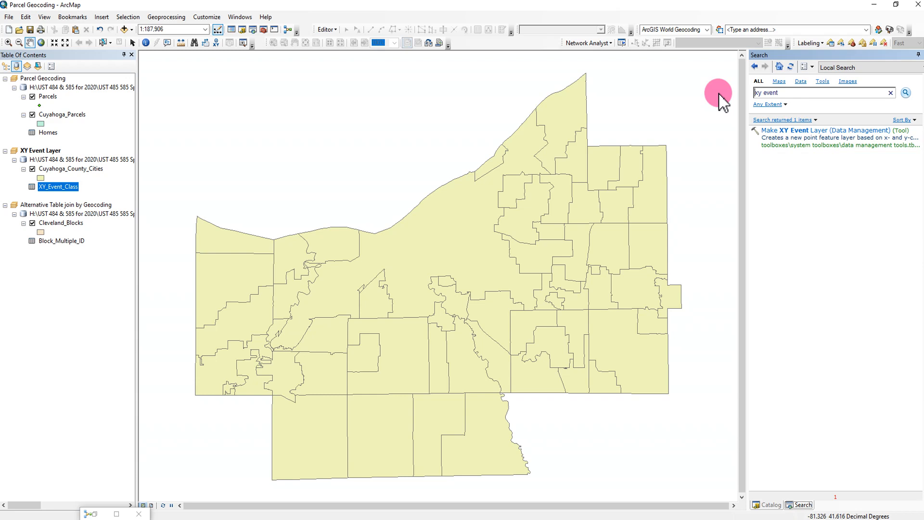
Step: Clear all elements from the existing model and add the Make XY Event Layer tool to it
{"action": "left_click", "coordinate": [98, 513]}
{"action": "left_click", "coordinate": [99, 513]}
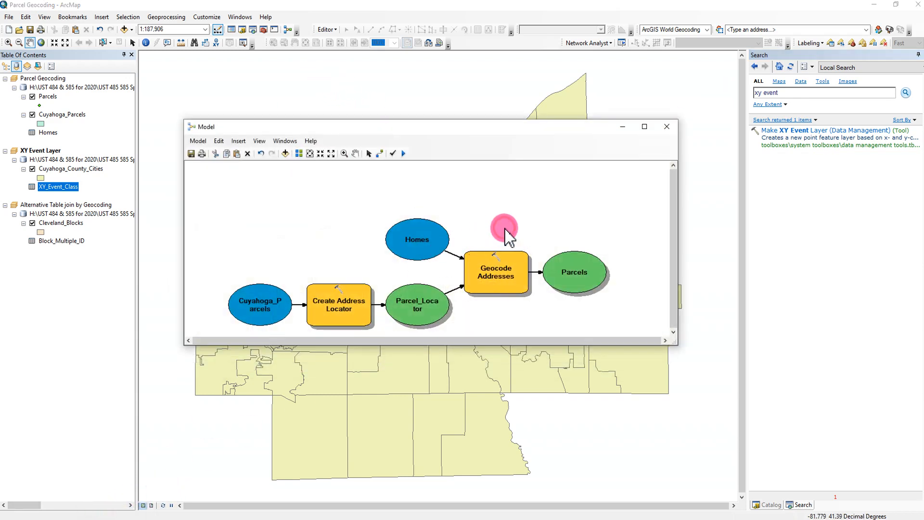
{"action": "key", "text": "Delete"}
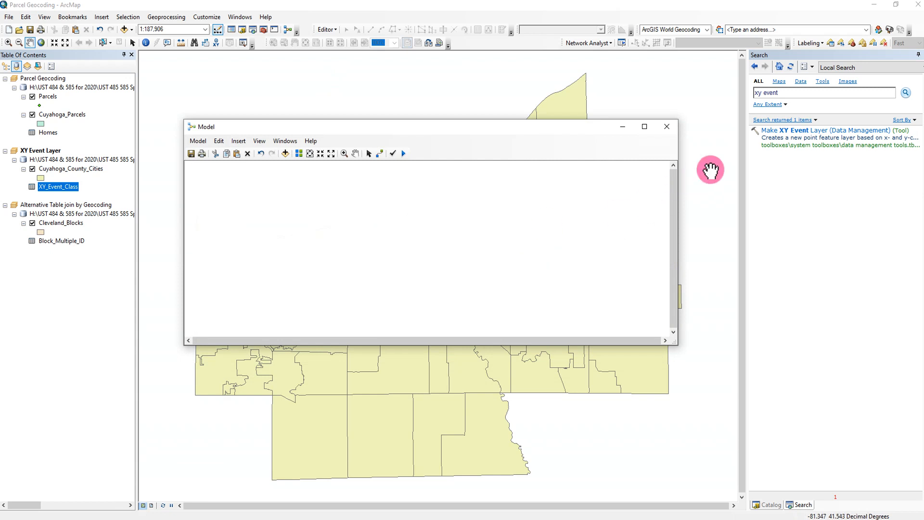
{"action": "left_click", "coordinate": [822, 131]}
{"action": "left_click_drag", "start_coordinate": [823, 136], "coordinate": [449, 246]}
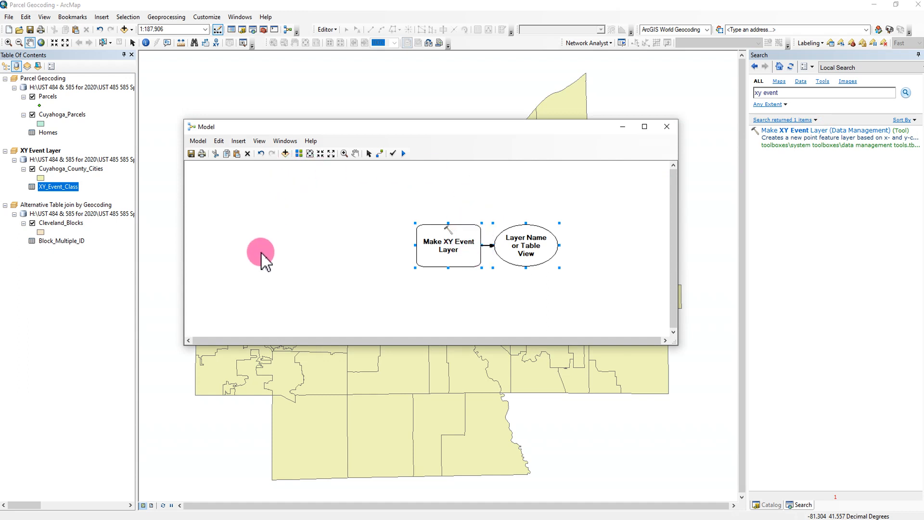
Step: Set XY_Event_Class as the XY table of the Make XY Event Layer tool, accepting the suggested fields, layer name and spatial reference
{"action": "right_click", "coordinate": [448, 248]}
{"action": "left_click", "coordinate": [474, 255]}
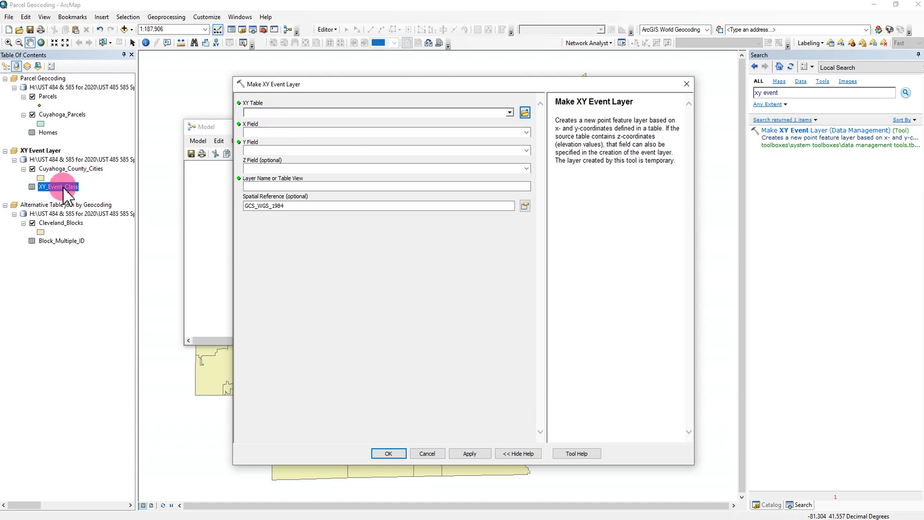
{"action": "left_click", "coordinate": [509, 112]}
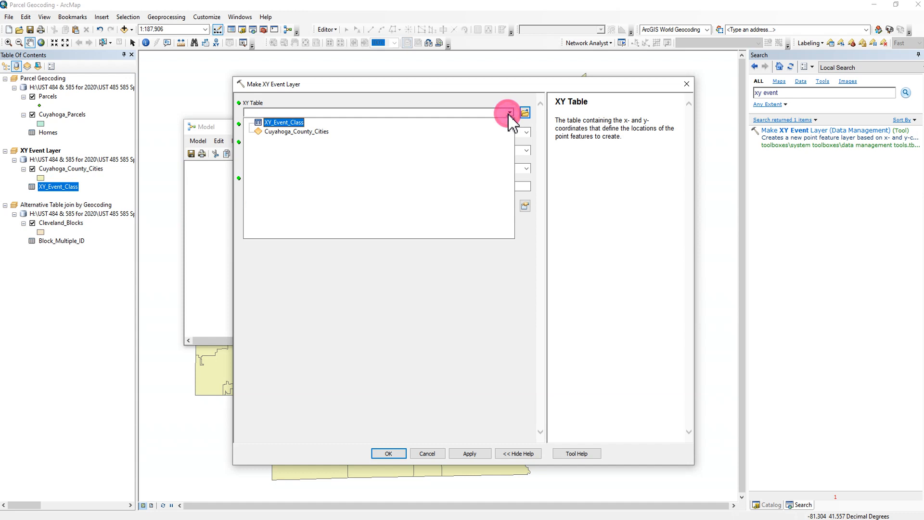
{"action": "left_click", "coordinate": [289, 123]}
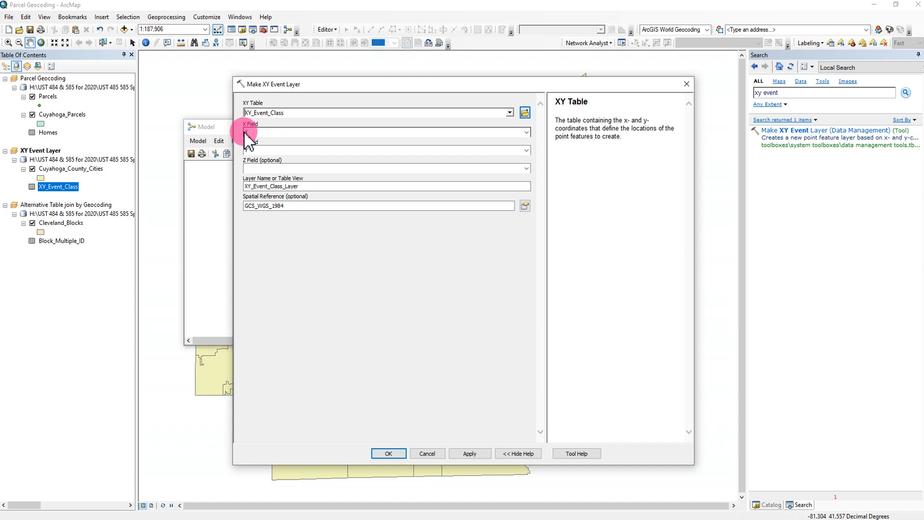
{"action": "left_click", "coordinate": [389, 454]}
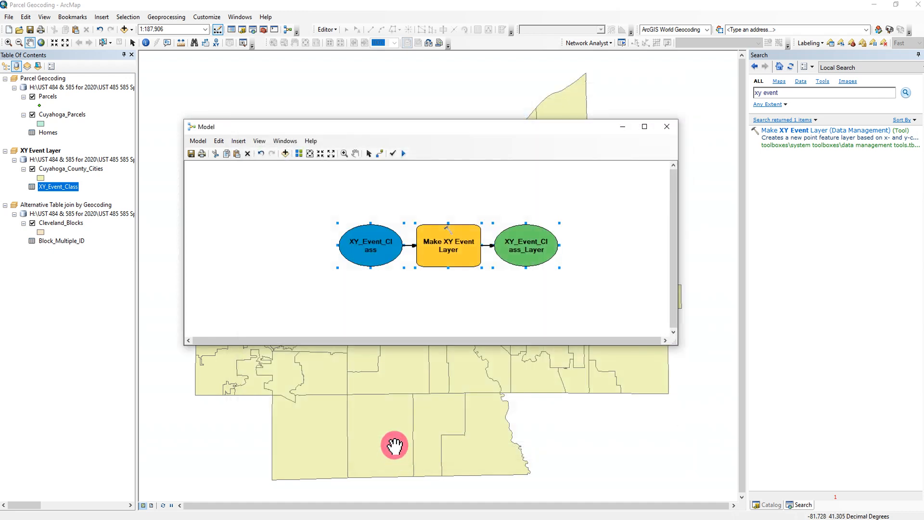
Step: Set the XY_Event_Class_Layer output to be added to the display, run the Make XY Event Layer tool, and minimize the model
{"action": "right_click", "coordinate": [529, 262]}
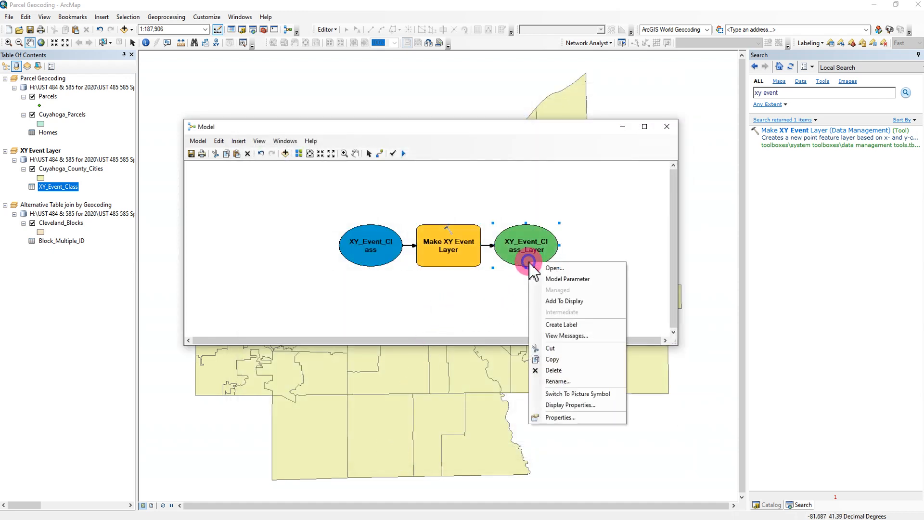
{"action": "left_click", "coordinate": [552, 301]}
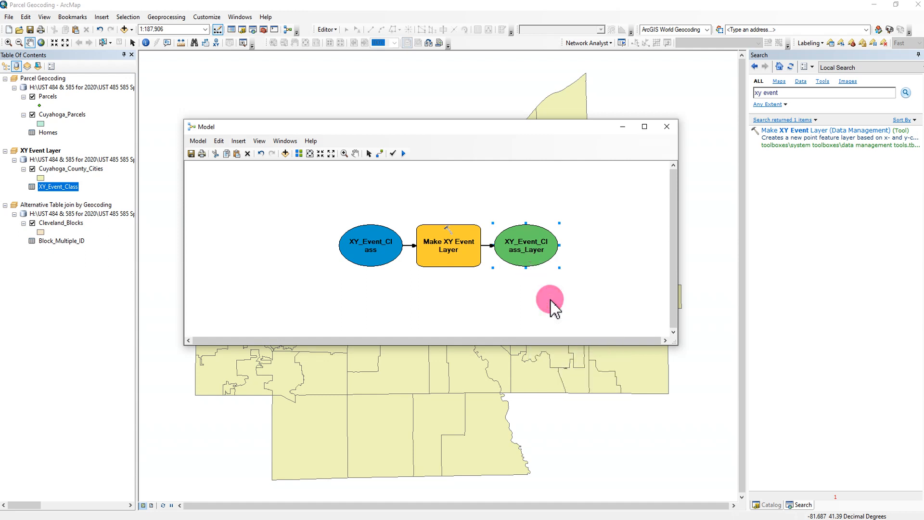
{"action": "right_click", "coordinate": [461, 251]}
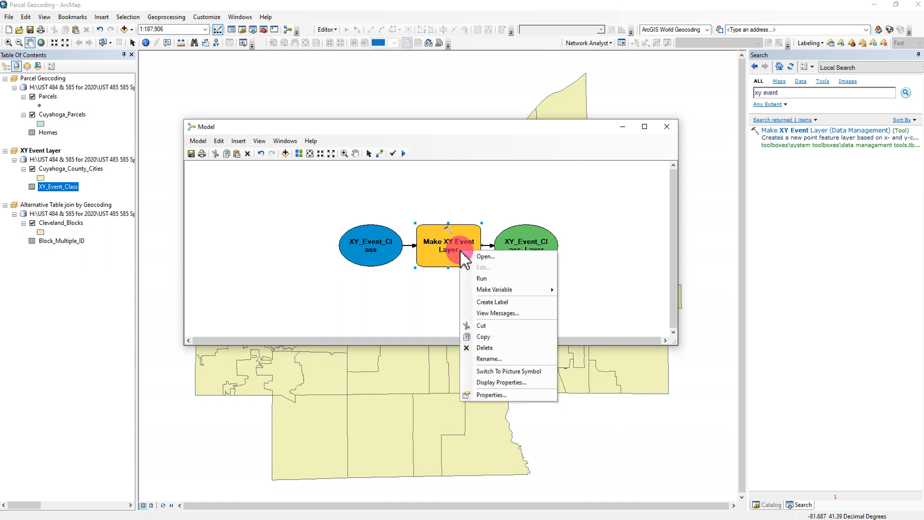
{"action": "left_click", "coordinate": [484, 278]}
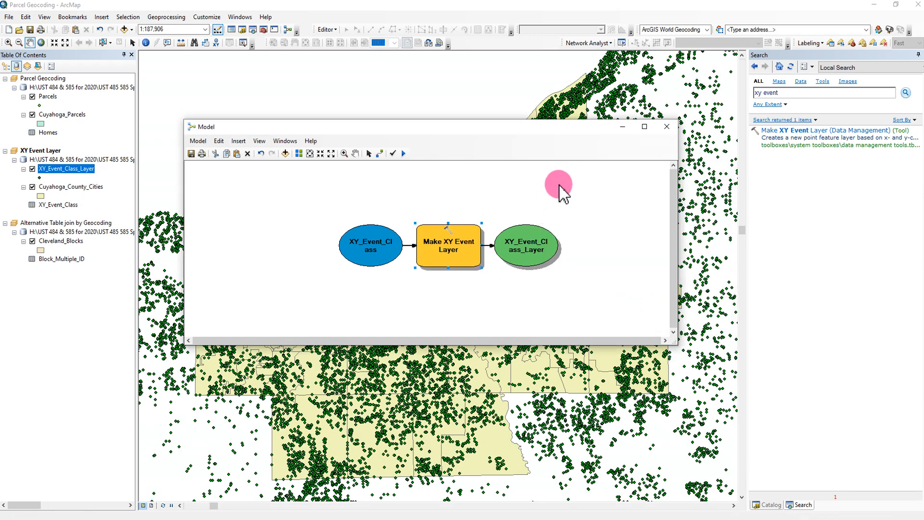
{"action": "left_click", "coordinate": [623, 127]}
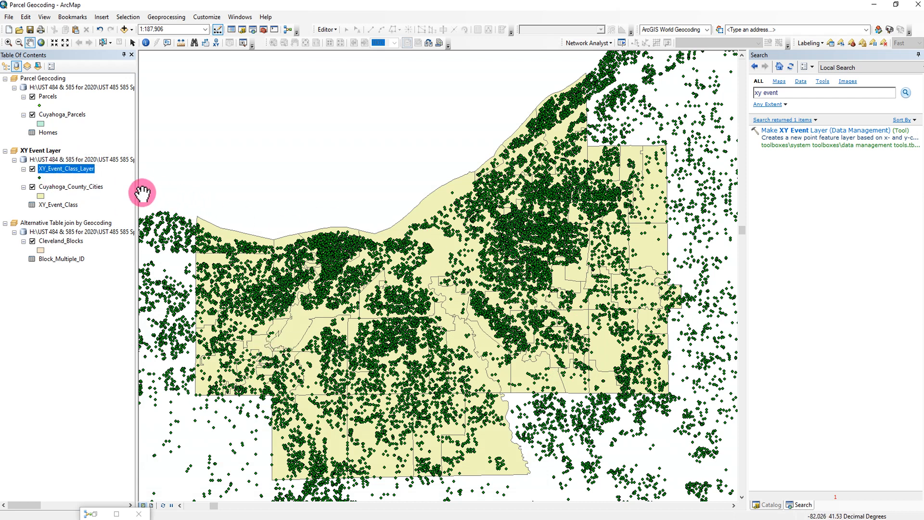
Step: Open the XY_Event_Class_Layer attribute table and examine the coordinates and locations of the out-of-state and Ohio records
{"action": "right_click", "coordinate": [73, 169]}
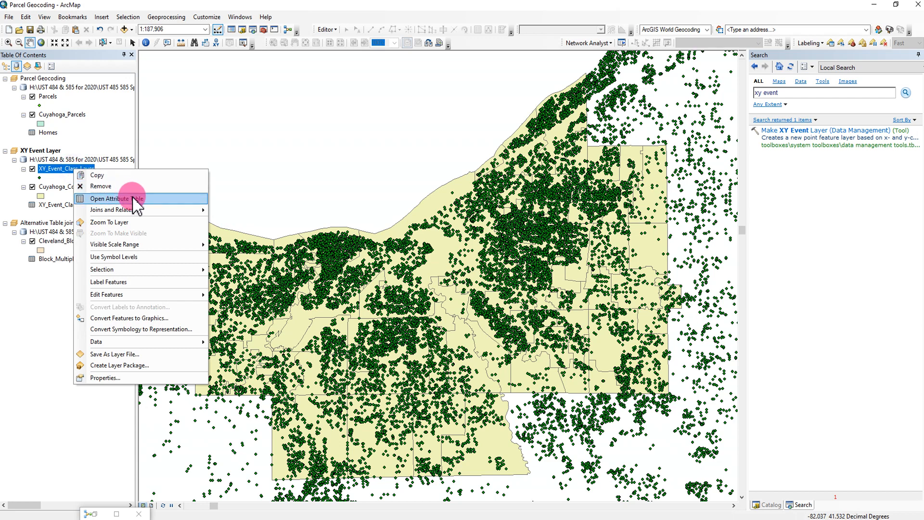
{"action": "left_click", "coordinate": [136, 197]}
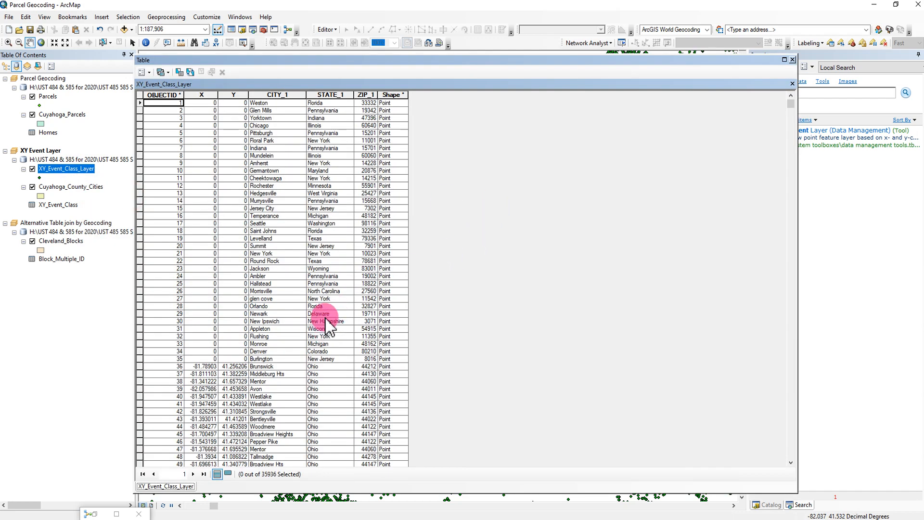
{"action": "scroll", "coordinate": [329, 324], "scroll_direction": "down", "scroll_amount": 10}
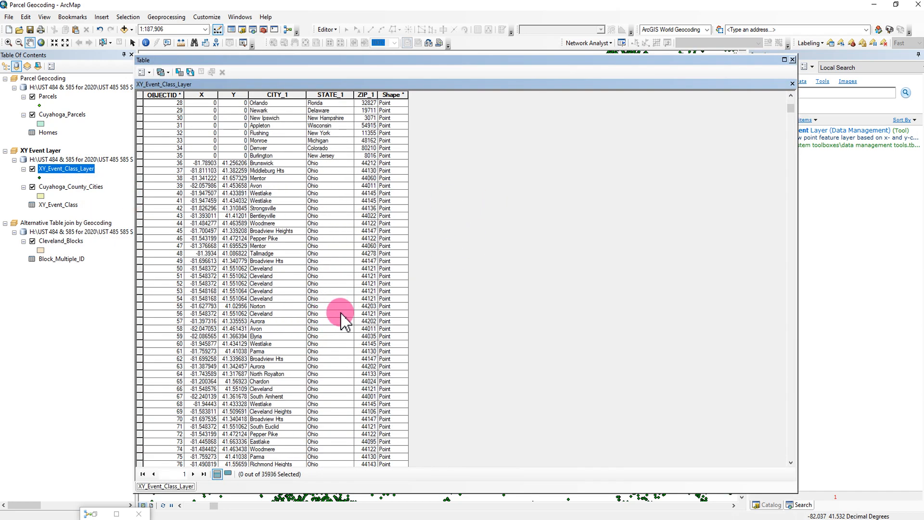
{"action": "scroll", "coordinate": [339, 320], "scroll_direction": "down", "scroll_amount": 11}
{"action": "scroll", "coordinate": [341, 317], "scroll_direction": "down", "scroll_amount": 11}
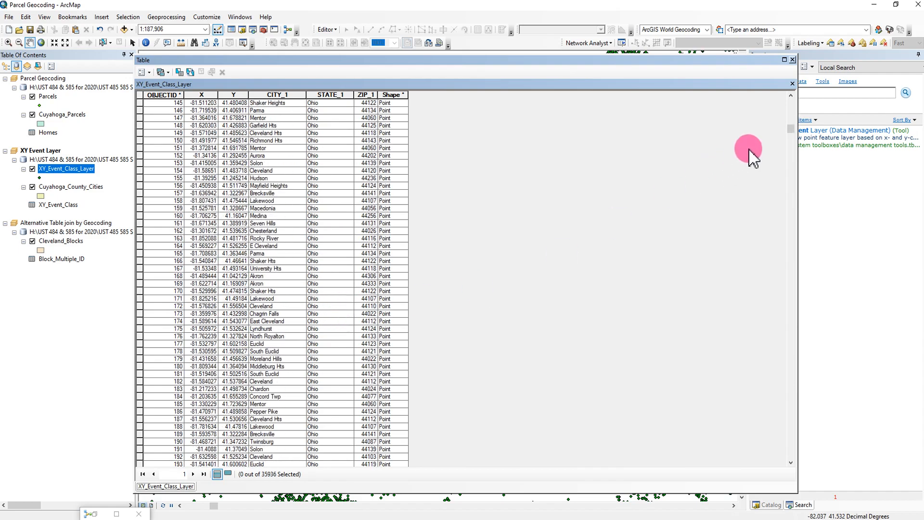
{"action": "left_click_drag", "start_coordinate": [791, 126], "coordinate": [792, 103]}
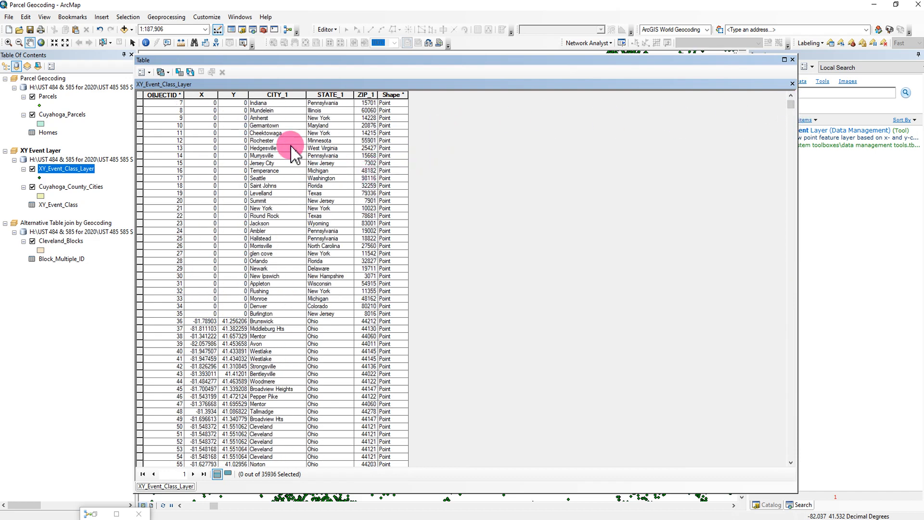
{"action": "left_click", "coordinate": [262, 140]}
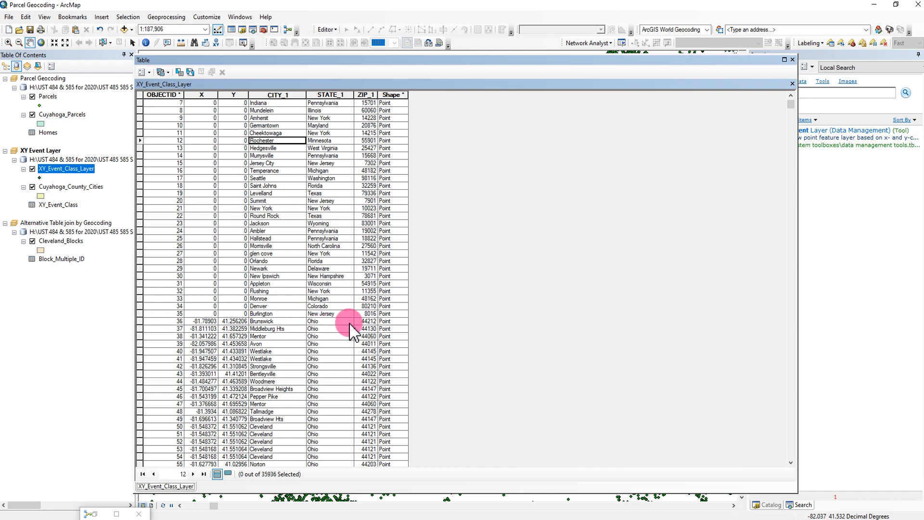
{"action": "left_click_drag", "start_coordinate": [141, 313], "coordinate": [146, 104]}
{"action": "scroll", "coordinate": [269, 144], "scroll_direction": "up", "scroll_amount": 2}
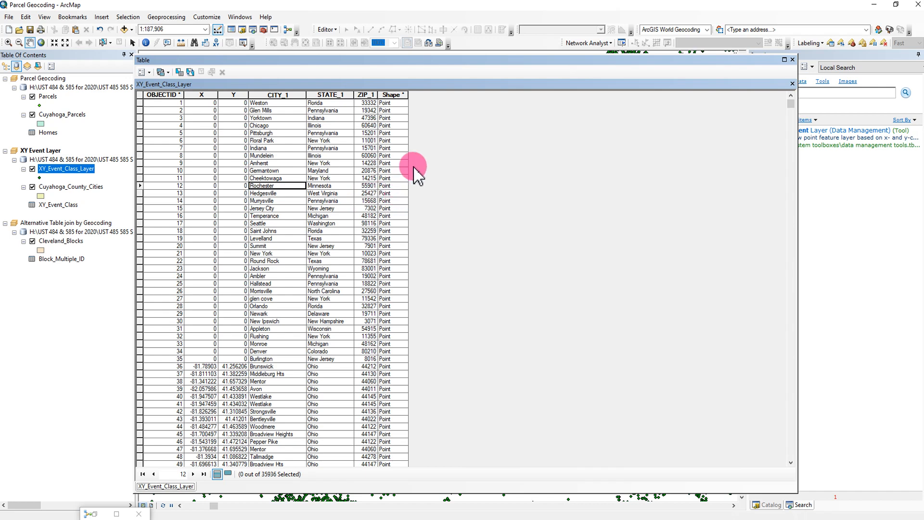
{"action": "scroll", "coordinate": [425, 304], "scroll_direction": "down", "scroll_amount": 4}
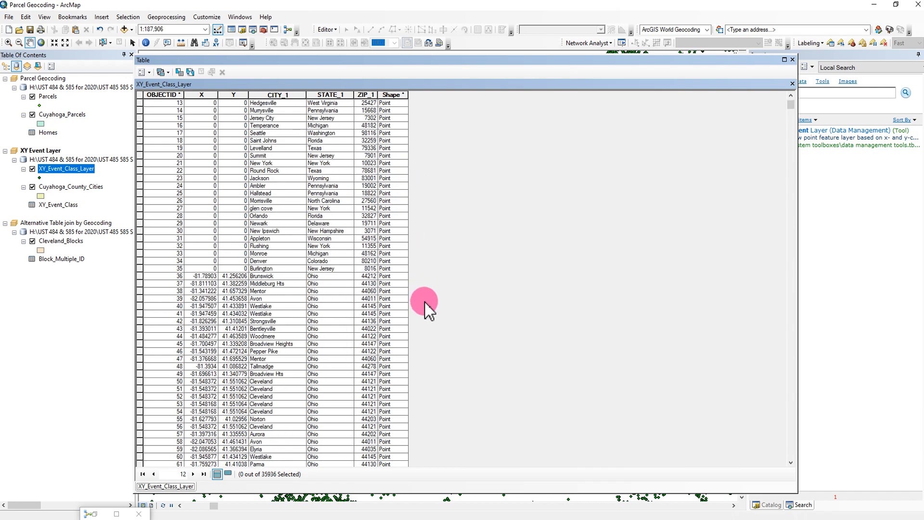
{"action": "scroll", "coordinate": [426, 303], "scroll_direction": "down", "scroll_amount": 2}
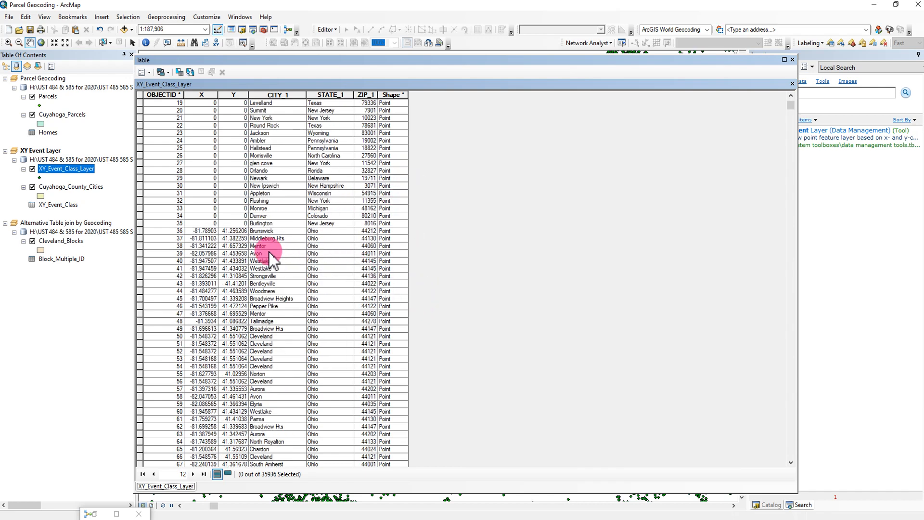
Step: Highlight the records with OBJECTID 36 to 51 for review, clear the selection and close the table
{"action": "left_click_drag", "start_coordinate": [141, 231], "coordinate": [149, 345]}
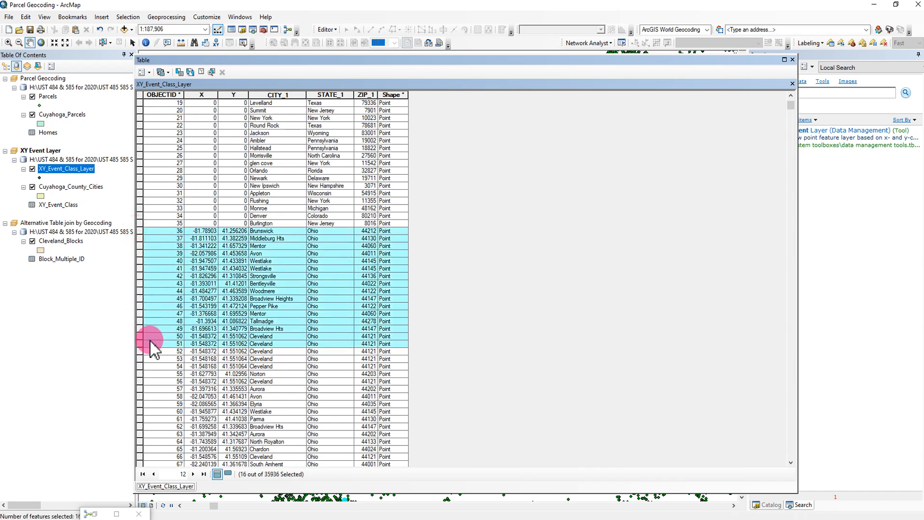
{"action": "scroll", "coordinate": [313, 366], "scroll_direction": "down", "scroll_amount": 1}
{"action": "left_click", "coordinate": [337, 336]}
{"action": "scroll", "coordinate": [338, 343], "scroll_direction": "down", "scroll_amount": 7}
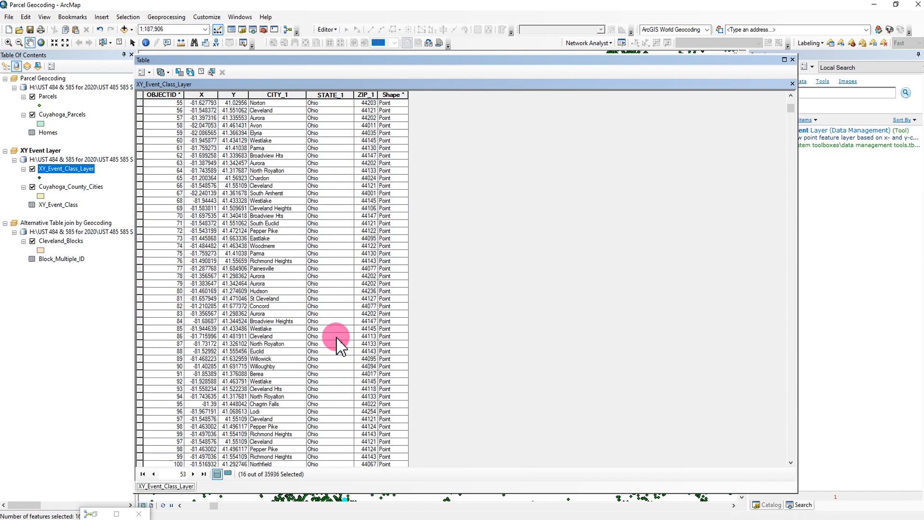
{"action": "scroll", "coordinate": [337, 339], "scroll_direction": "up", "scroll_amount": 5}
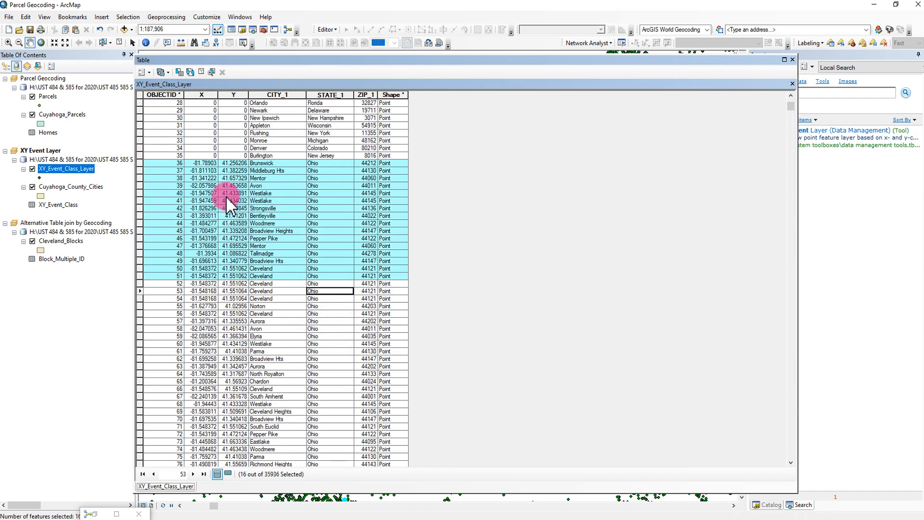
{"action": "left_click", "coordinate": [295, 170]}
{"action": "left_click", "coordinate": [201, 72]}
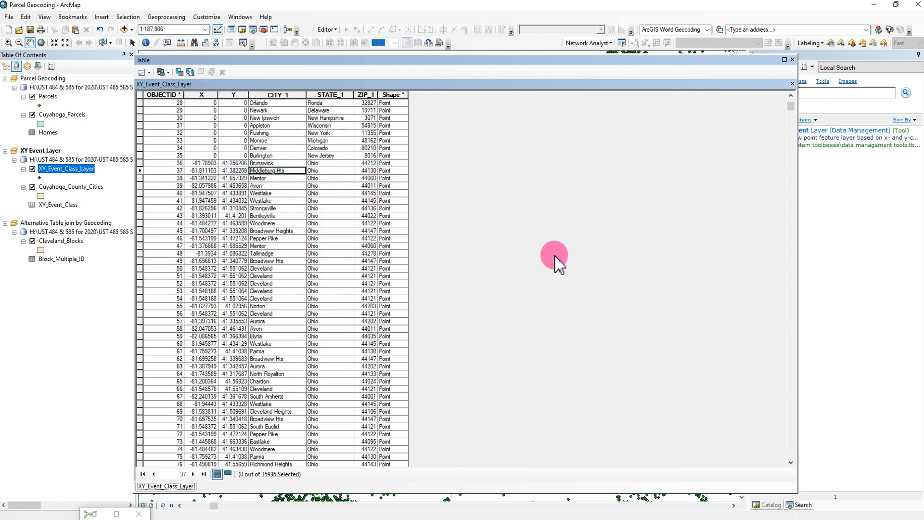
{"action": "left_click", "coordinate": [792, 60]}
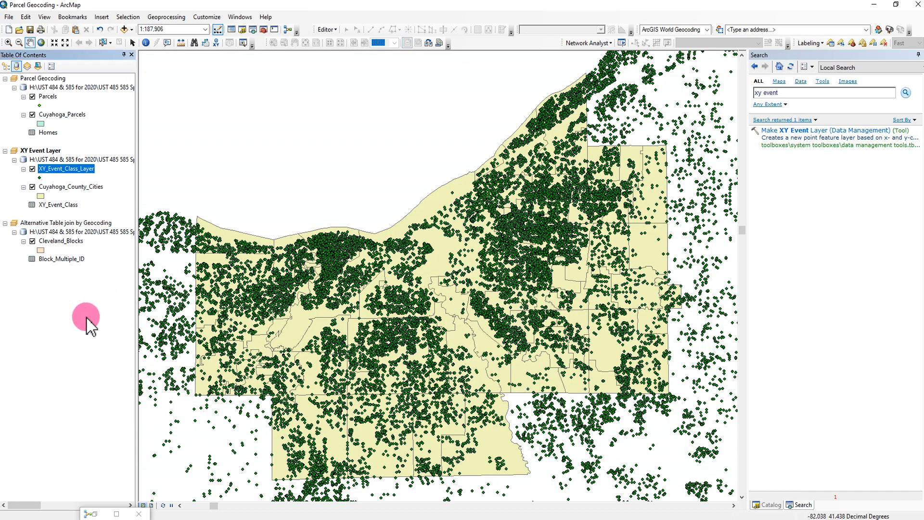
Step: Activate the Alternative Table join by Geocoding data frame
{"action": "scroll", "coordinate": [433, 294], "scroll_direction": "up", "scroll_amount": 3}
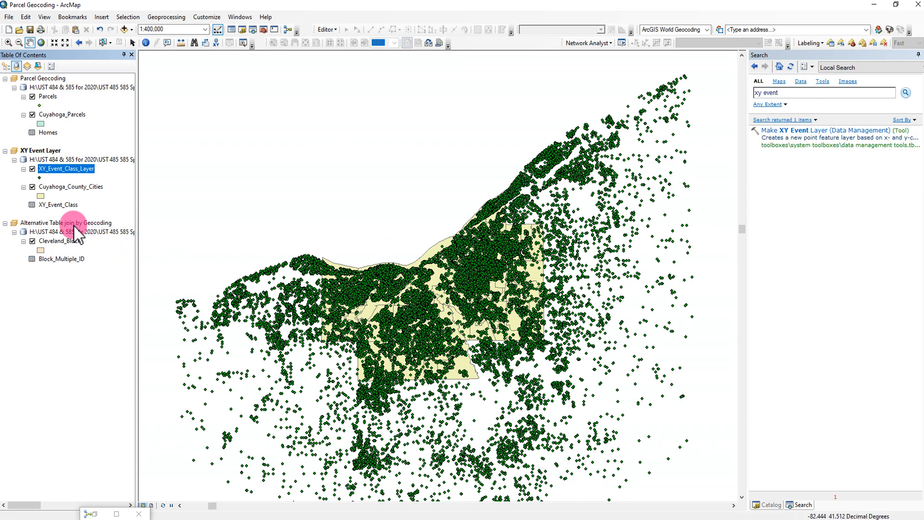
{"action": "right_click", "coordinate": [60, 226]}
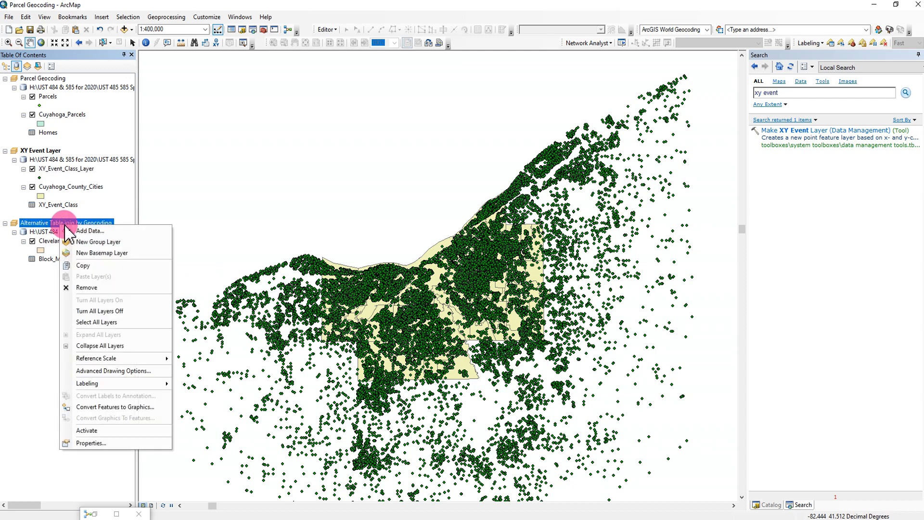
{"action": "left_click", "coordinate": [118, 431]}
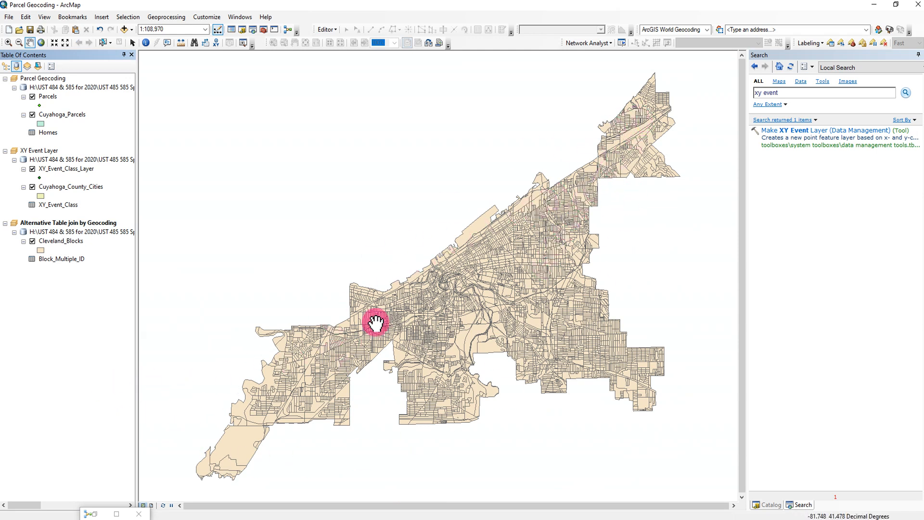
Step: Open the Cleveland_Blocks attribute table, review the GEOID10 field and close the table
{"action": "right_click", "coordinate": [73, 242]}
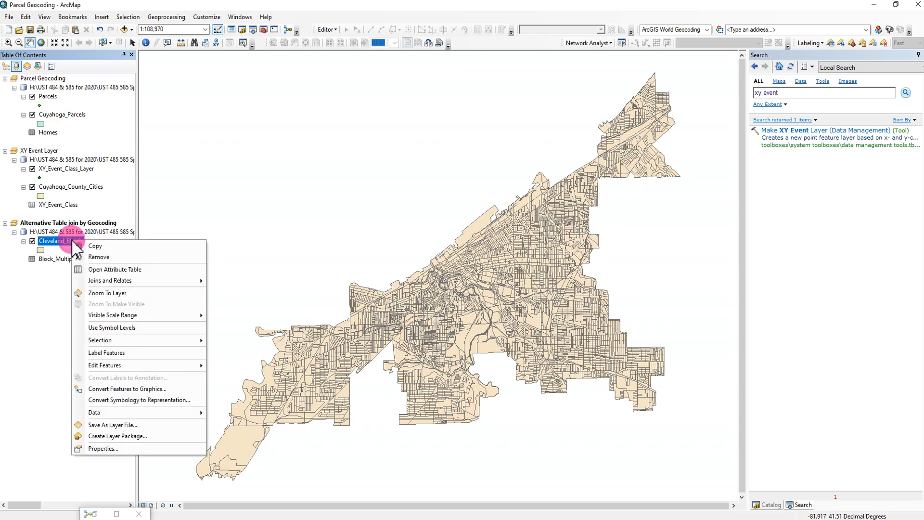
{"action": "left_click", "coordinate": [107, 269]}
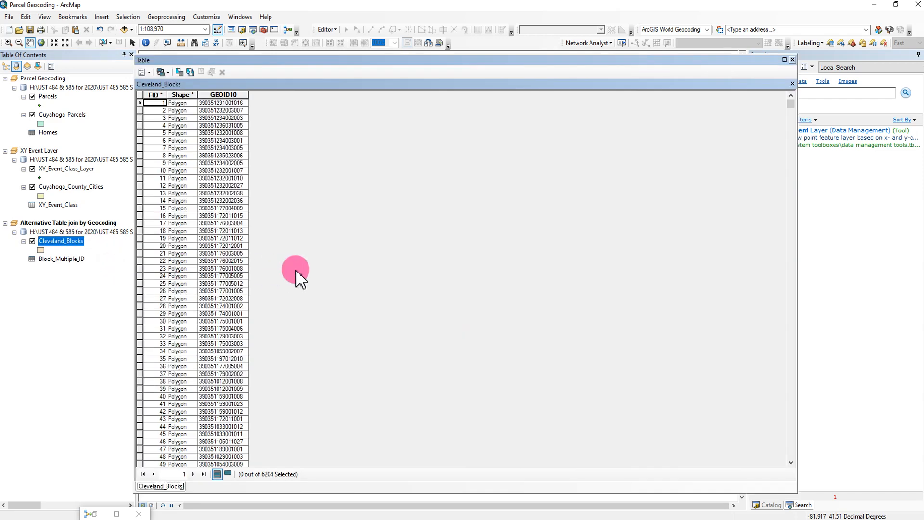
{"action": "left_click", "coordinate": [236, 94]}
{"action": "scroll", "coordinate": [235, 380], "scroll_direction": "down", "scroll_amount": 12}
{"action": "scroll", "coordinate": [235, 395], "scroll_direction": "down", "scroll_amount": 20}
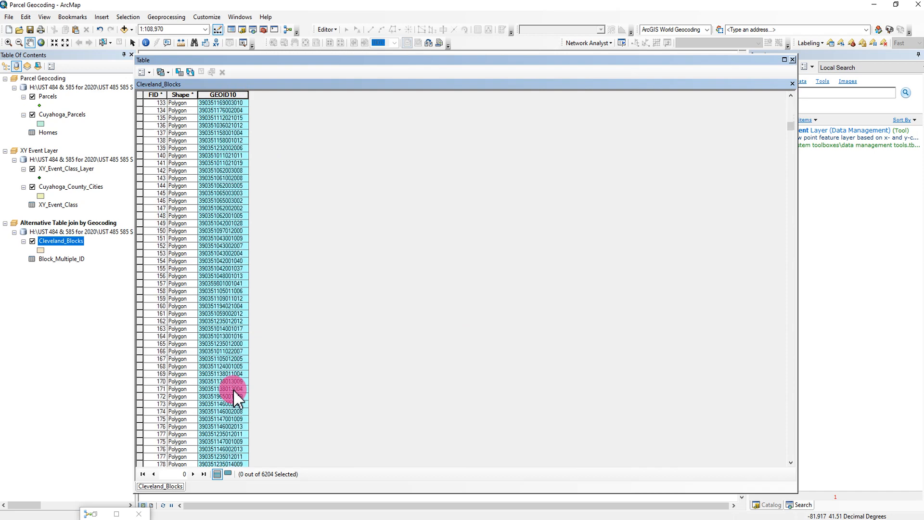
{"action": "scroll", "coordinate": [236, 396], "scroll_direction": "up", "scroll_amount": 12}
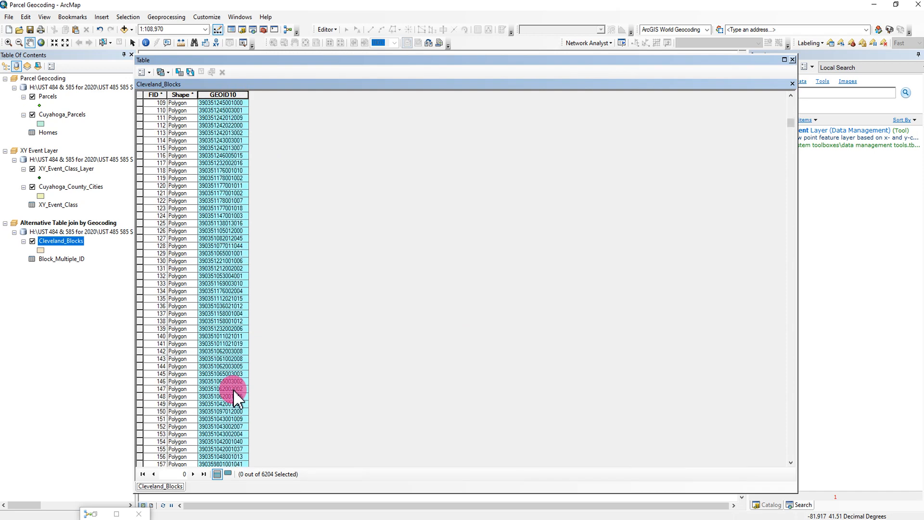
{"action": "left_click", "coordinate": [793, 60]}
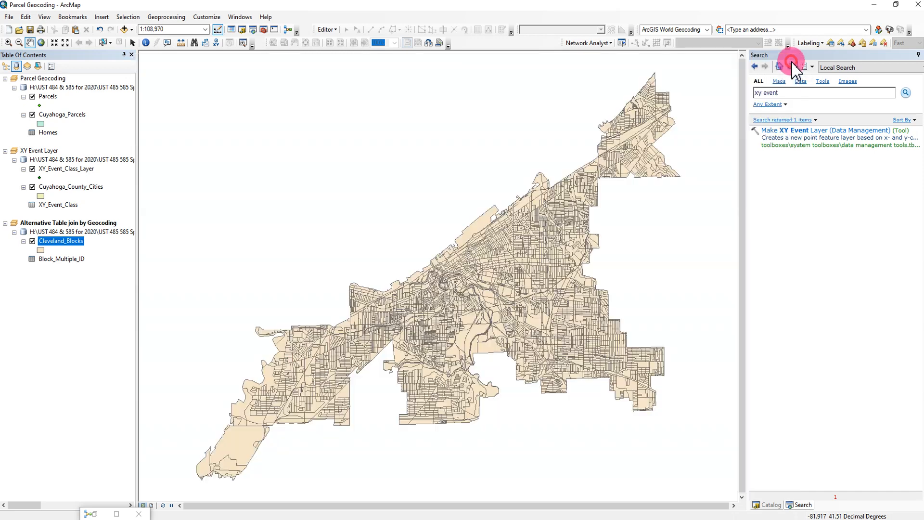
Step: Open the Block_Multiple_ID table and inspect its BLOCK and BLOCK_GROU fields
{"action": "right_click", "coordinate": [66, 260]}
{"action": "left_click", "coordinate": [80, 267]}
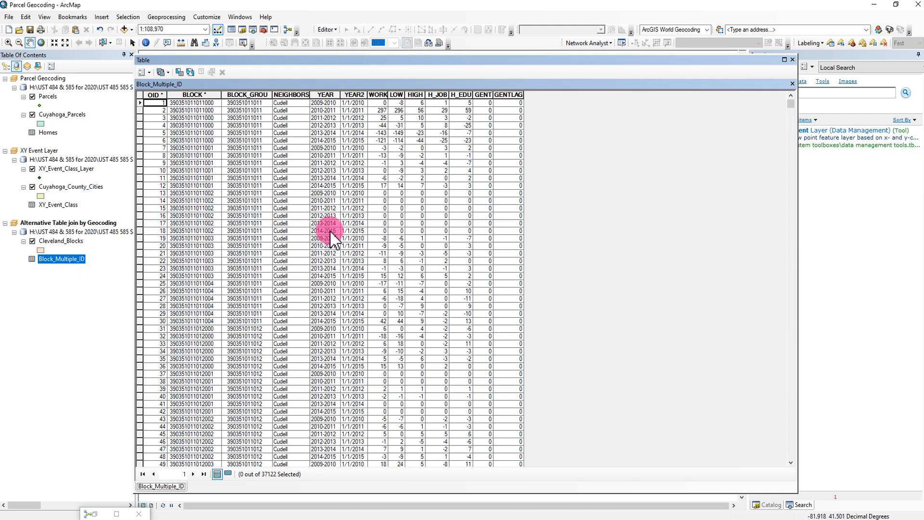
{"action": "left_click", "coordinate": [214, 95]}
{"action": "left_click", "coordinate": [257, 94]}
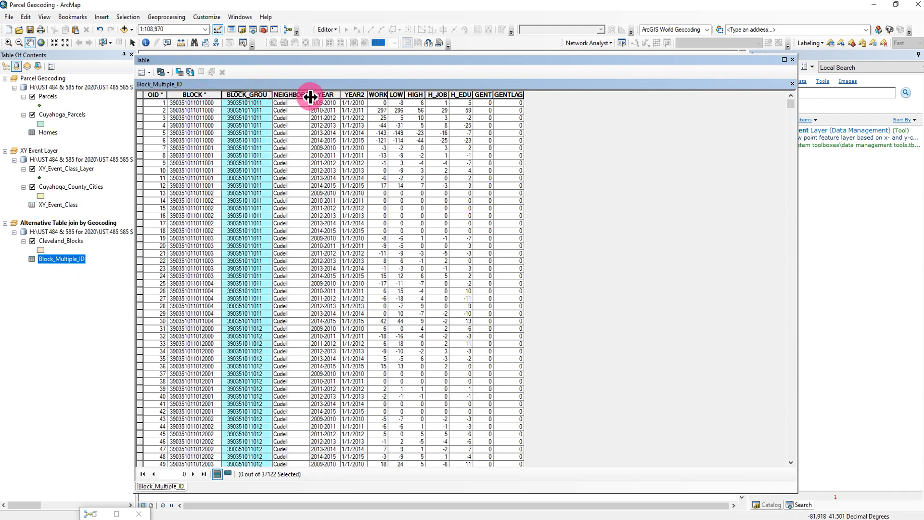
Step: Widen the NEIGHBORS and WORK columns and highlight the first block's six records for review, clearing that selection again
{"action": "left_click_drag", "start_coordinate": [309, 96], "coordinate": [327, 96]}
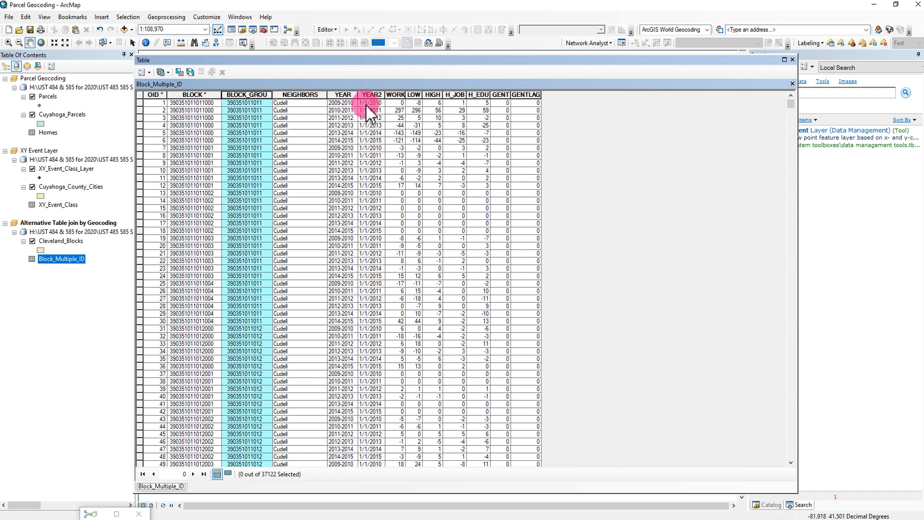
{"action": "left_click", "coordinate": [416, 221]}
{"action": "left_click_drag", "start_coordinate": [405, 95], "coordinate": [444, 94]}
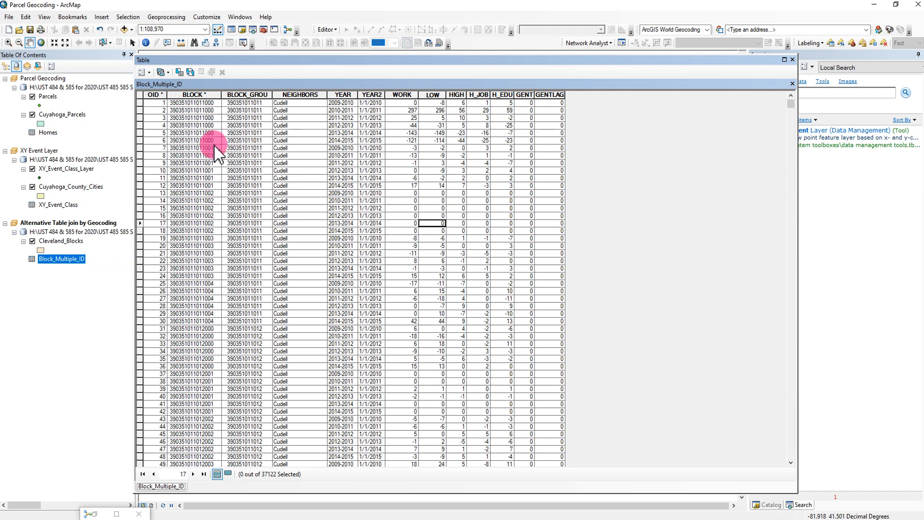
{"action": "left_click_drag", "start_coordinate": [142, 104], "coordinate": [143, 141]}
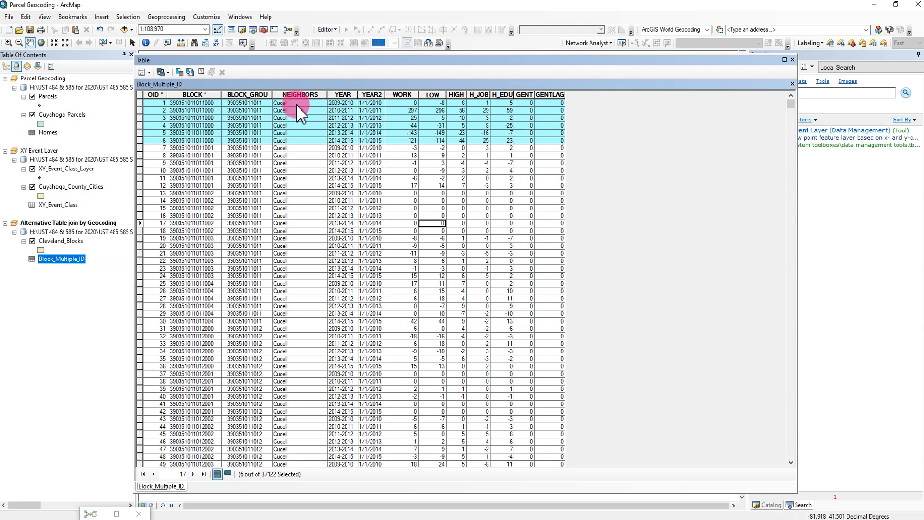
{"action": "left_click", "coordinate": [202, 72]}
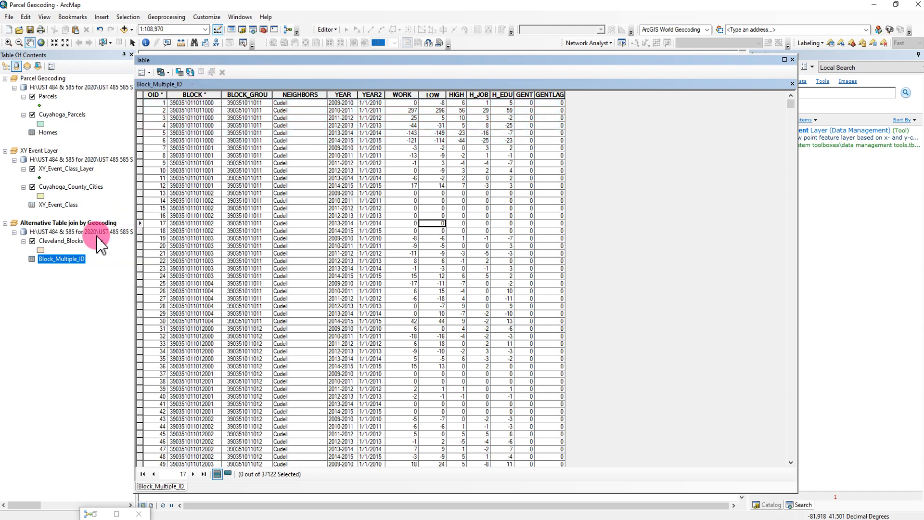
Step: Try to arrange the Cleveland_Blocks attribute table side by side with Block_Multiple_ID, then close the table window
{"action": "right_click", "coordinate": [72, 240]}
{"action": "left_click", "coordinate": [88, 268]}
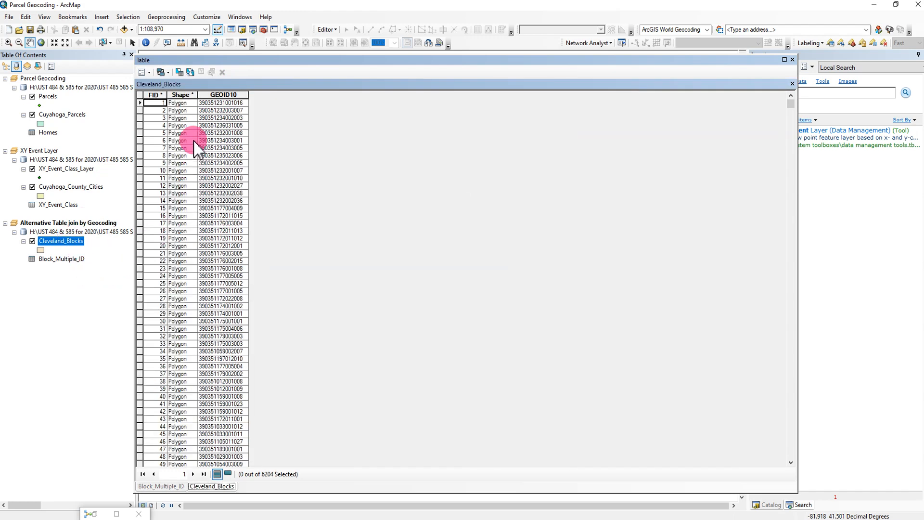
{"action": "left_click", "coordinate": [145, 72]}
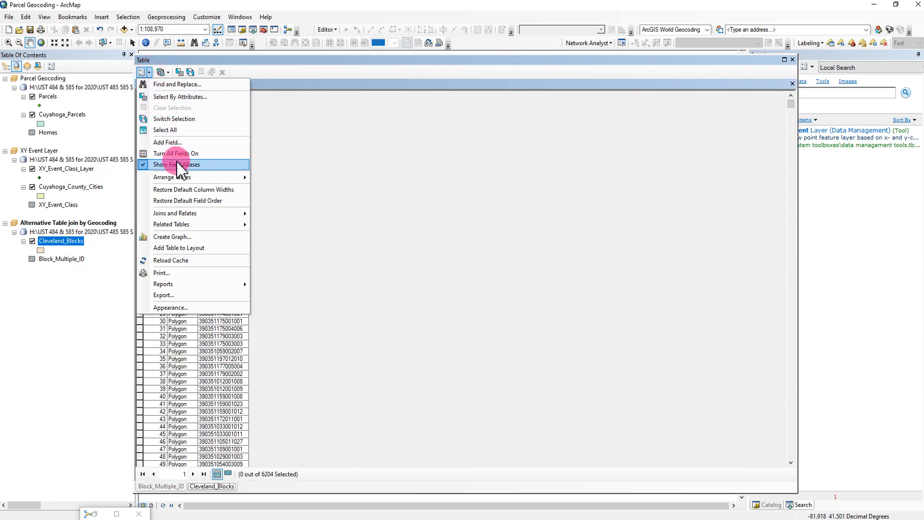
{"action": "mouse_move", "coordinate": [185, 177]}
{"action": "left_click", "coordinate": [276, 188]}
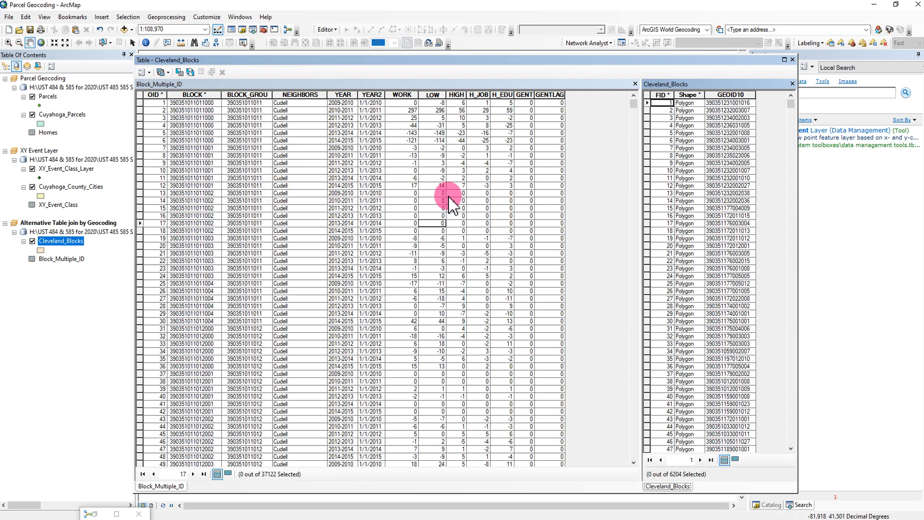
{"action": "left_click_drag", "start_coordinate": [664, 86], "coordinate": [528, 94]}
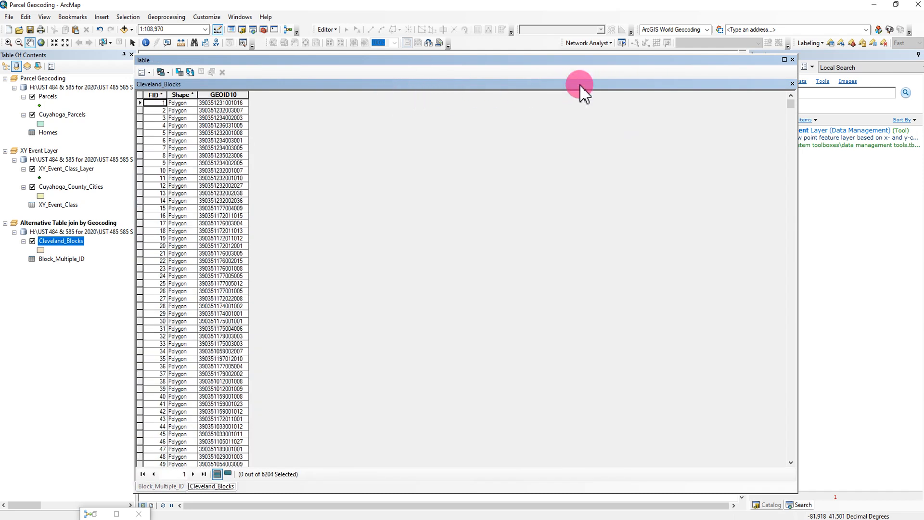
{"action": "left_click", "coordinate": [792, 59]}
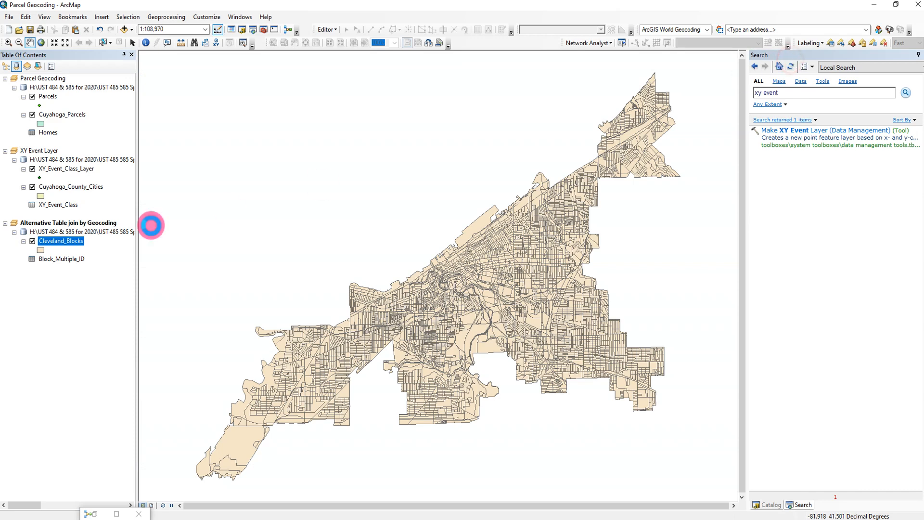
Step: Open the Cleveland_Blocks and Block_Multiple_ID tables, arrange them side by side and widen the Block_Multiple_ID table to show all its columns
{"action": "right_click", "coordinate": [65, 245]}
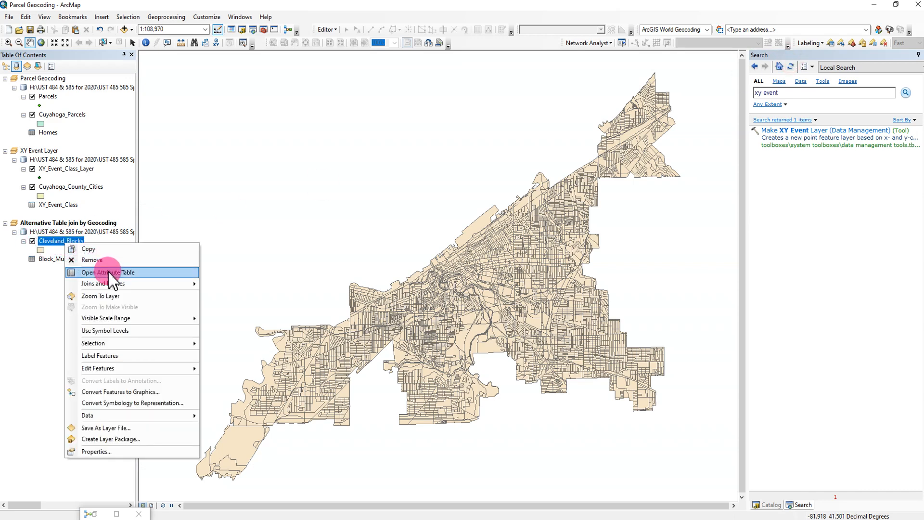
{"action": "left_click", "coordinate": [108, 271]}
{"action": "right_click", "coordinate": [64, 262]}
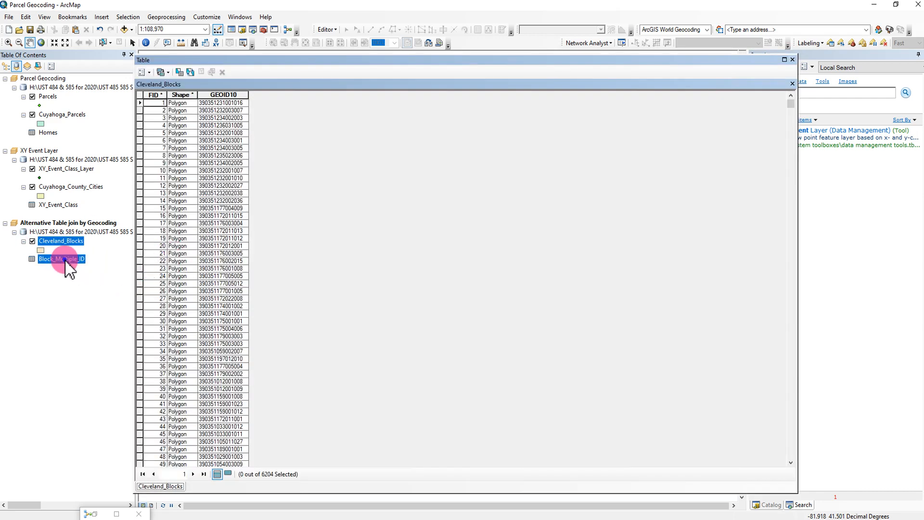
{"action": "left_click", "coordinate": [89, 266]}
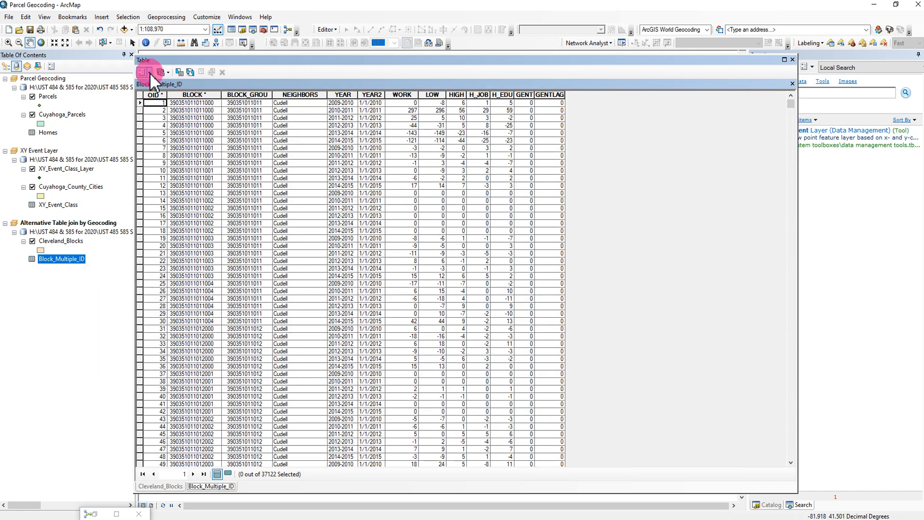
{"action": "left_click", "coordinate": [149, 72]}
{"action": "mouse_move", "coordinate": [173, 182]}
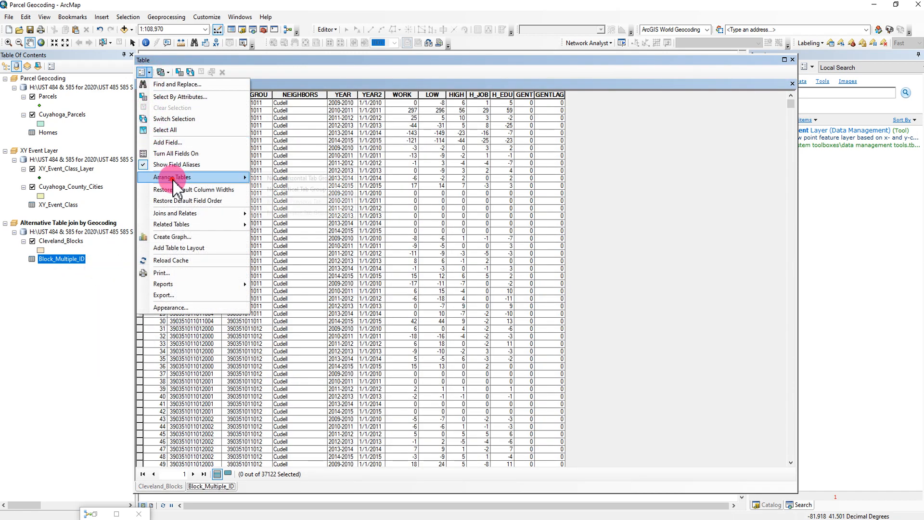
{"action": "left_click", "coordinate": [262, 190]}
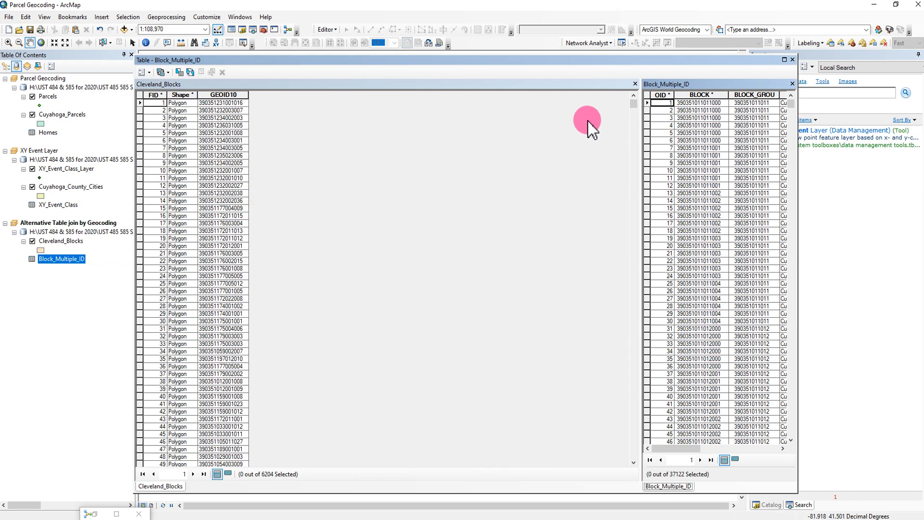
{"action": "left_click_drag", "start_coordinate": [635, 115], "coordinate": [320, 118]}
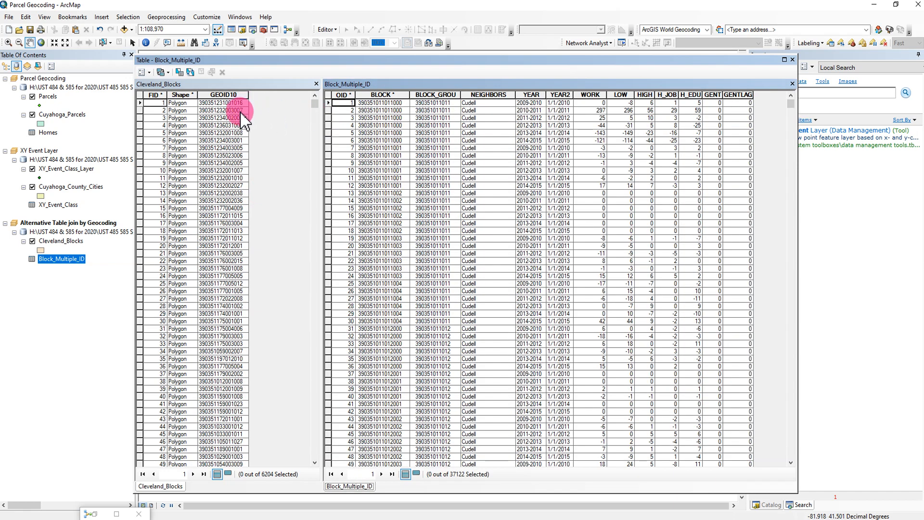
Step: Sort the Cleveland_Blocks table by GEOID10 in ascending order and check its first record
{"action": "left_click", "coordinate": [235, 95]}
{"action": "right_click", "coordinate": [241, 95]}
{"action": "left_click", "coordinate": [257, 98]}
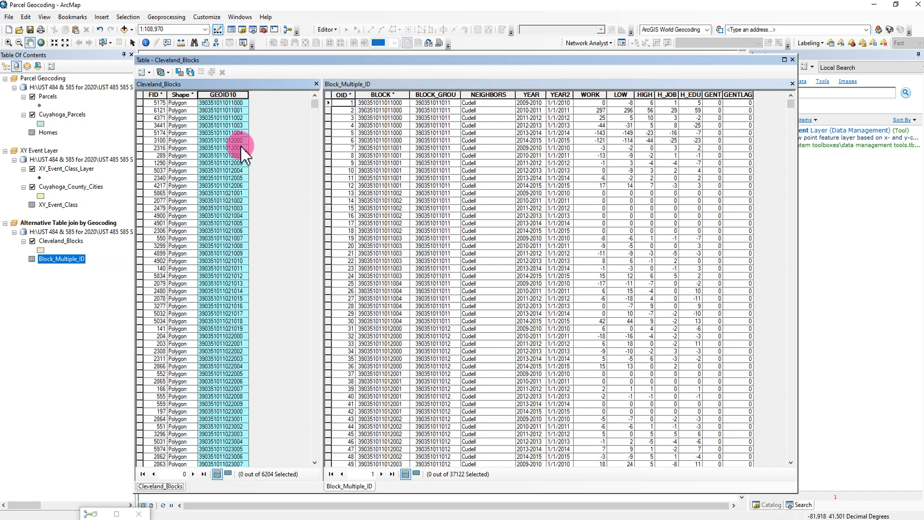
{"action": "left_click", "coordinate": [232, 103]}
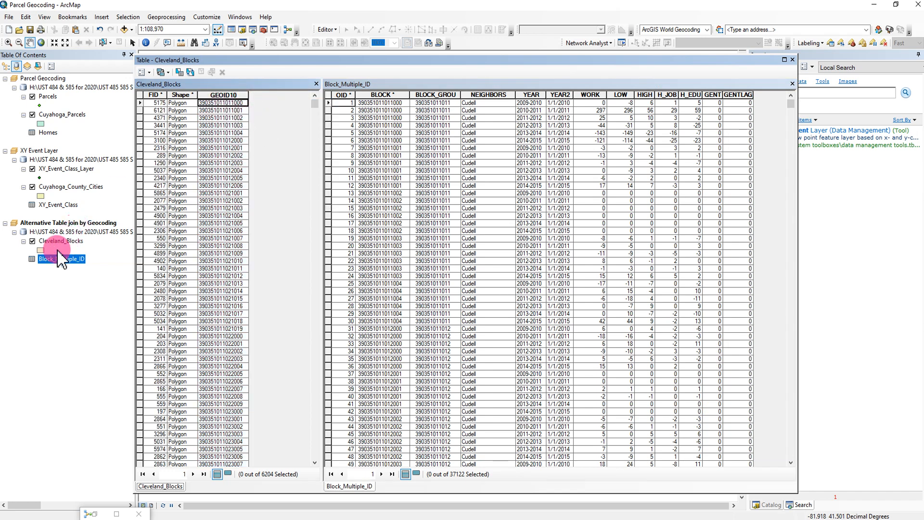
{"action": "left_click", "coordinate": [80, 241]}
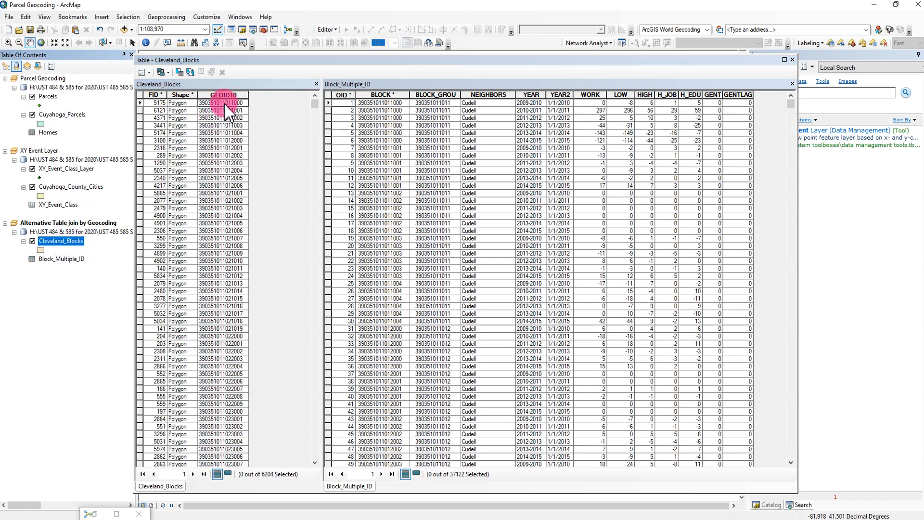
{"action": "left_click", "coordinate": [293, 115]}
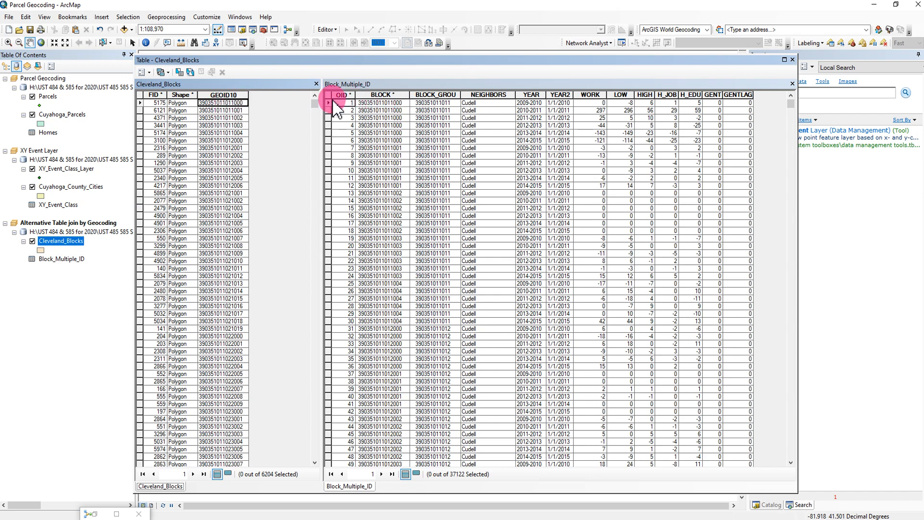
Step: Highlight the first block's six records in Block_Multiple_ID, then reduce the selection to records 2 to 6 to examine the repeated block IDs
{"action": "left_click_drag", "start_coordinate": [330, 104], "coordinate": [328, 141]}
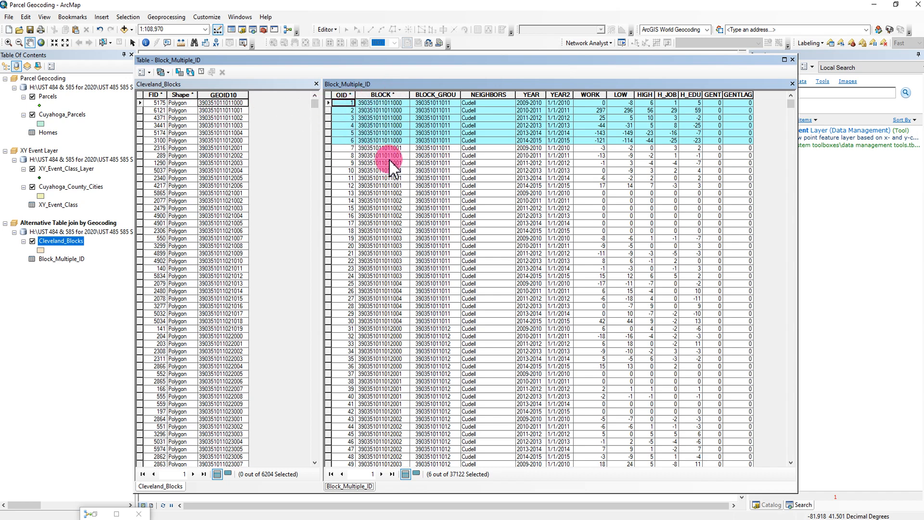
{"action": "left_click_drag", "start_coordinate": [332, 111], "coordinate": [329, 137]}
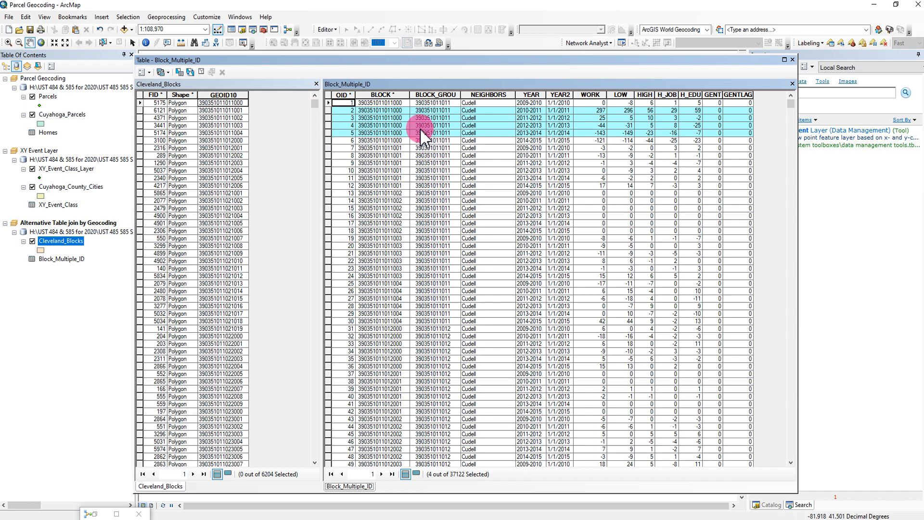
{"action": "left_click_drag", "start_coordinate": [331, 111], "coordinate": [331, 140]}
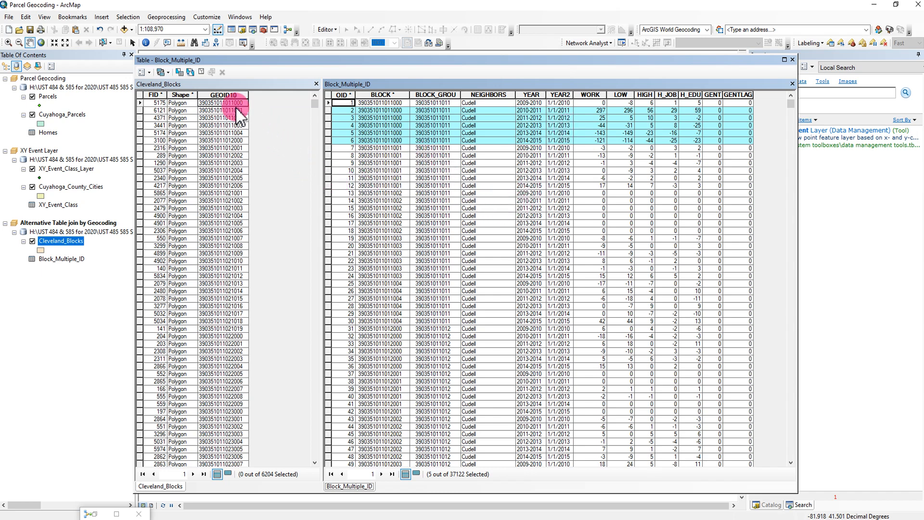
Step: Compare the GEOID10 field of Cleveland_Blocks with the BLOCK field of Block_Multiple_ID and close the table window
{"action": "left_click", "coordinate": [215, 94]}
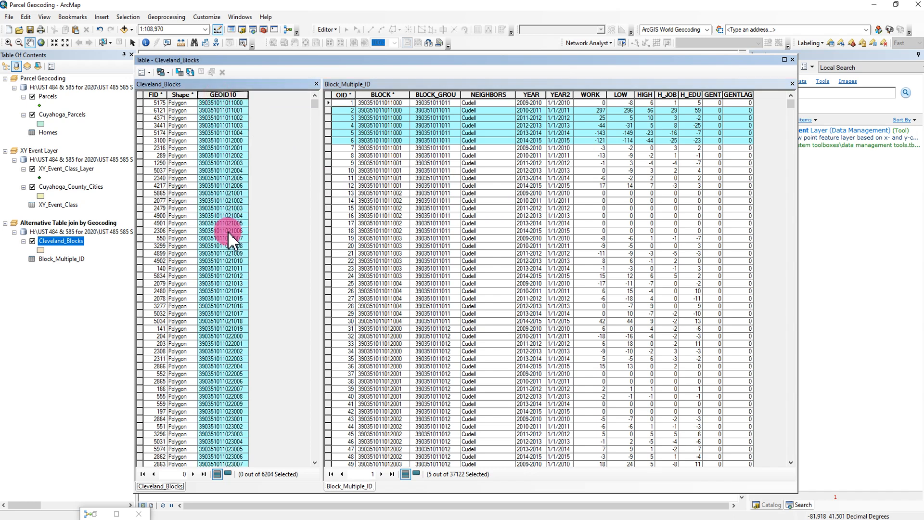
{"action": "left_click", "coordinate": [376, 94]}
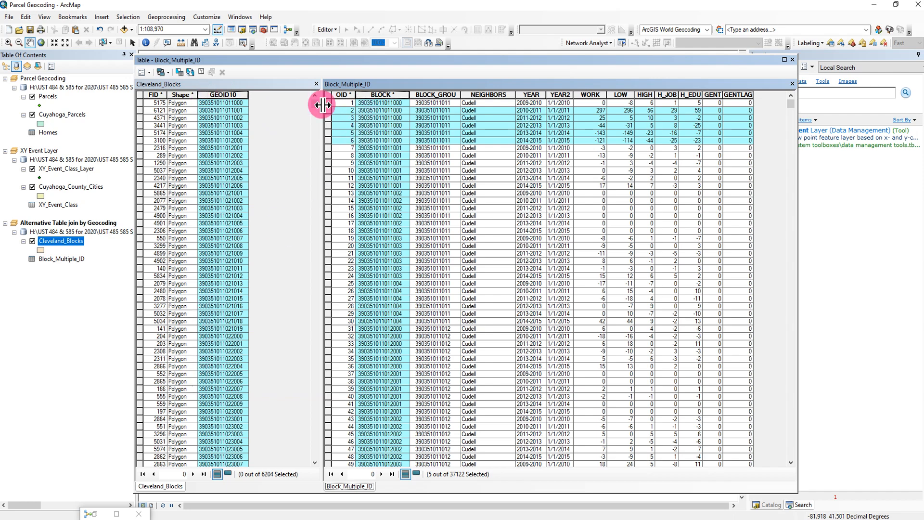
{"action": "left_click", "coordinate": [226, 92]}
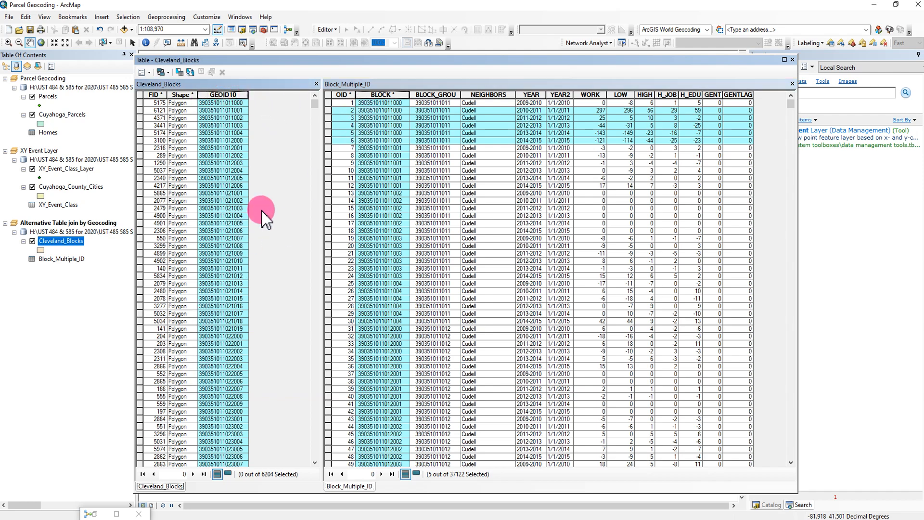
{"action": "left_click", "coordinate": [792, 60]}
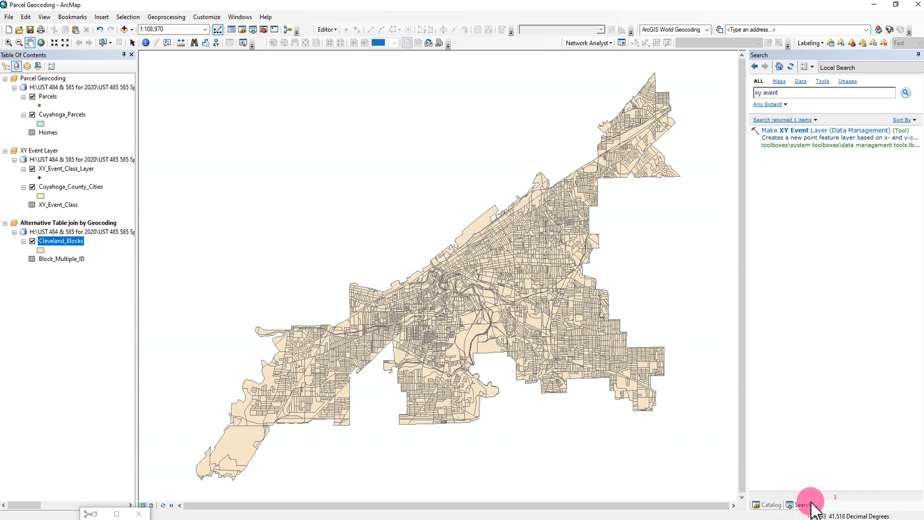
Step: Create a new ModelBuilder model, search for "address locator" and add the Create Address Locator tool to the model
{"action": "left_click", "coordinate": [770, 505]}
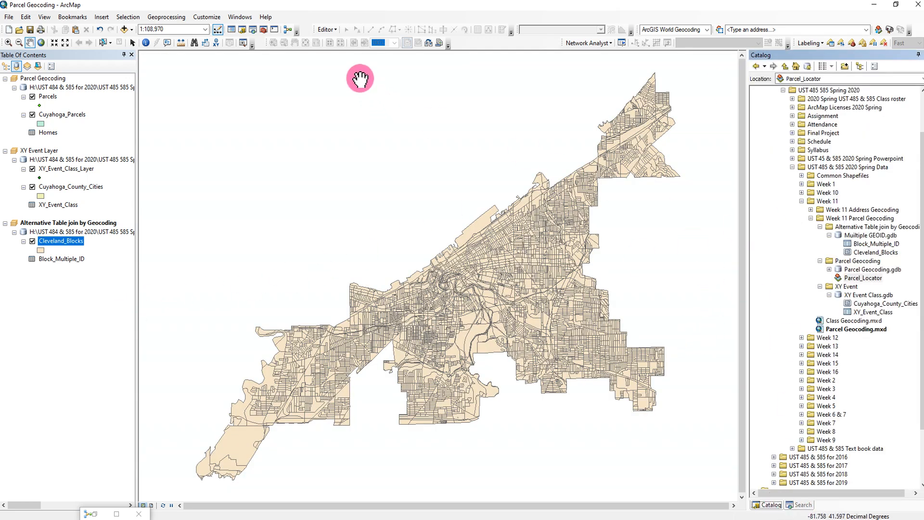
{"action": "left_click", "coordinate": [288, 30]}
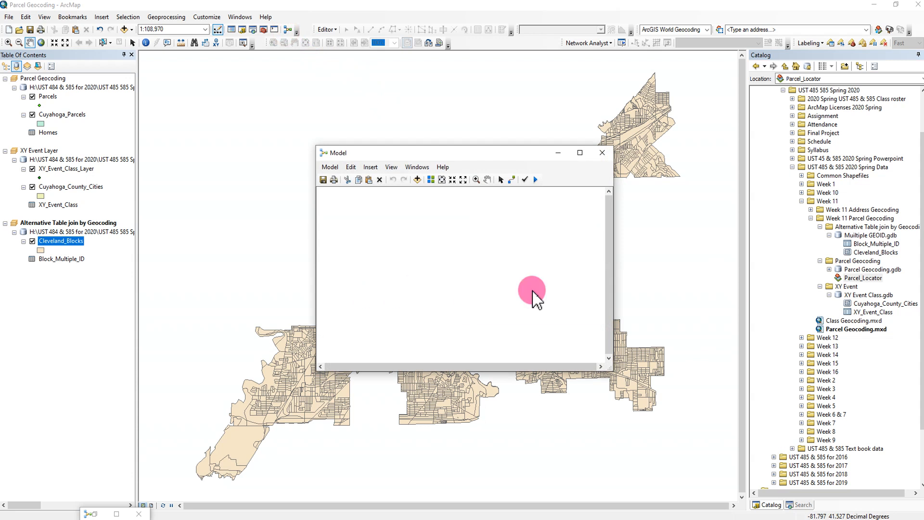
{"action": "left_click", "coordinate": [800, 504]}
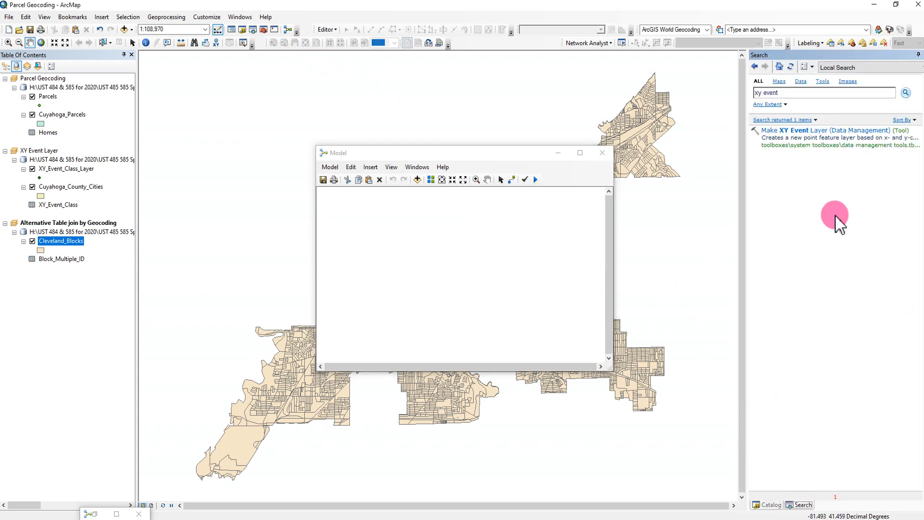
{"action": "left_click", "coordinate": [793, 93]}
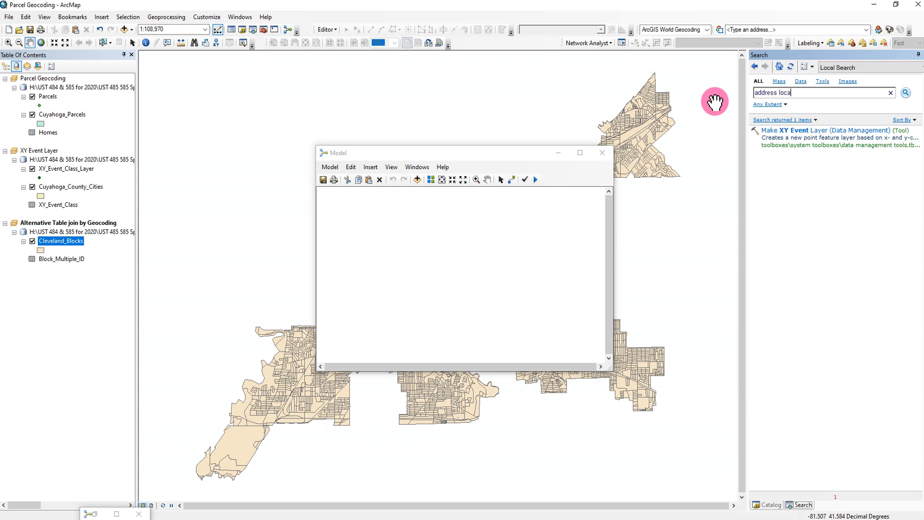
{"action": "key", "text": "Return"}
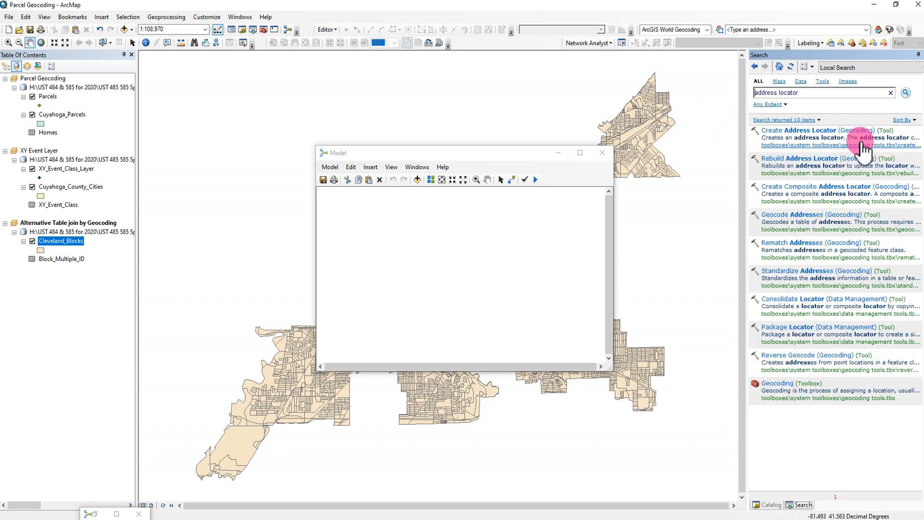
{"action": "left_click_drag", "start_coordinate": [842, 140], "coordinate": [385, 274]}
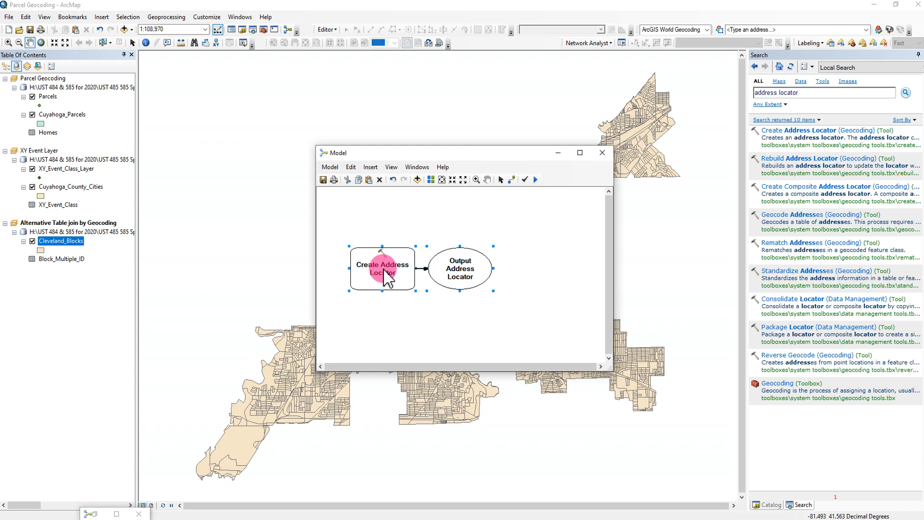
Step: Open the model's Create Address Locator tool and set the address locator style to General - Single Field
{"action": "right_click", "coordinate": [387, 278]}
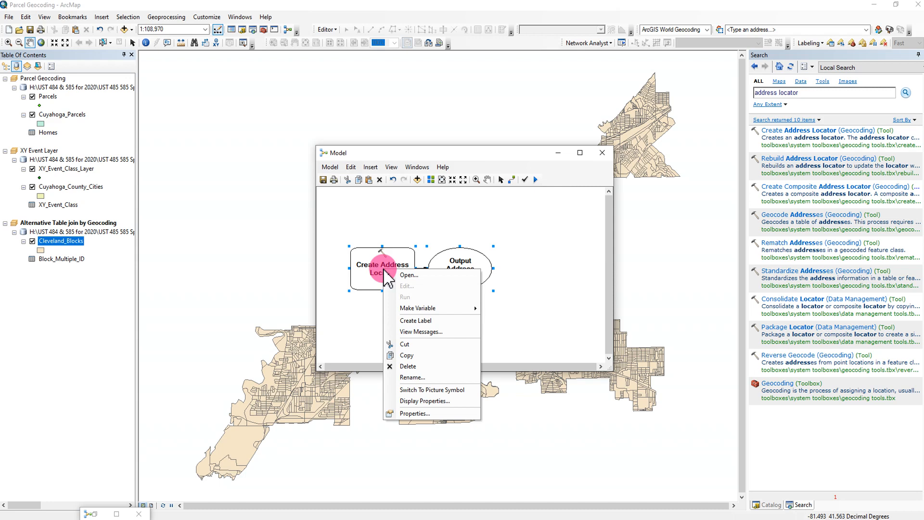
{"action": "left_click", "coordinate": [391, 275]}
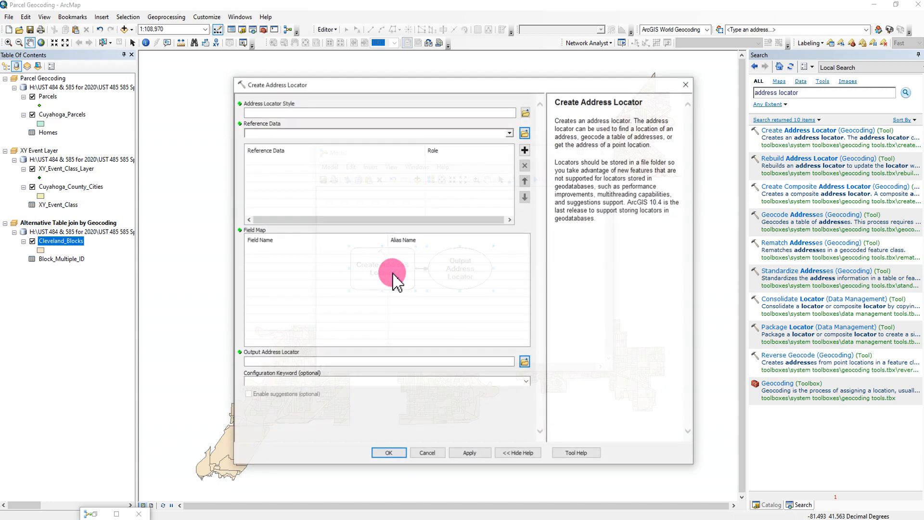
{"action": "left_click", "coordinate": [526, 112]}
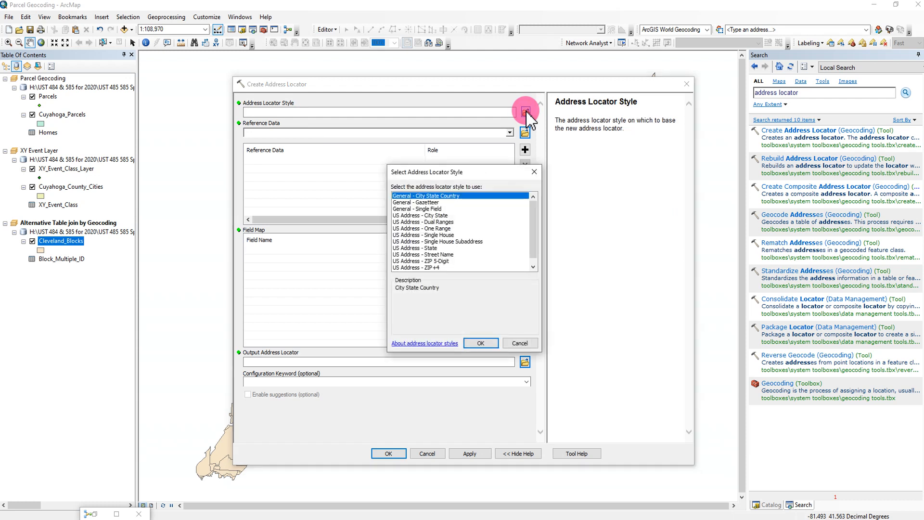
{"action": "left_click", "coordinate": [440, 208]}
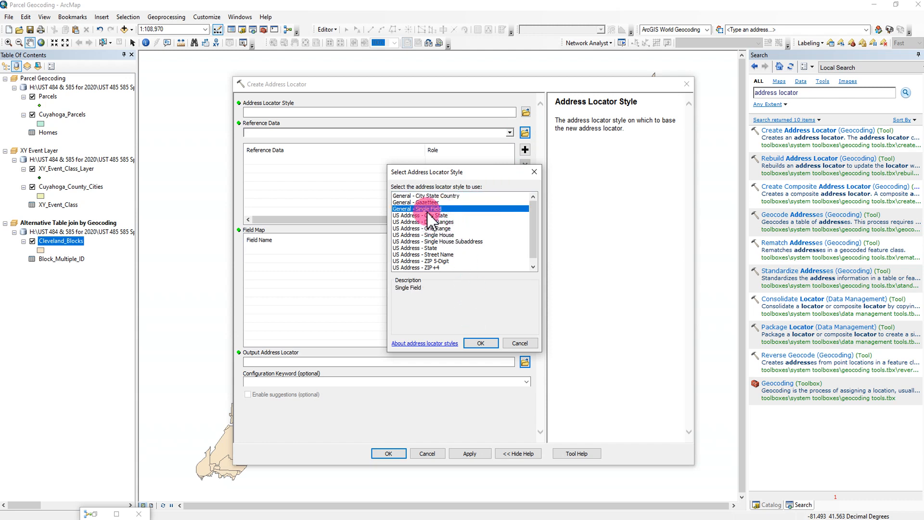
{"action": "left_click", "coordinate": [481, 342]}
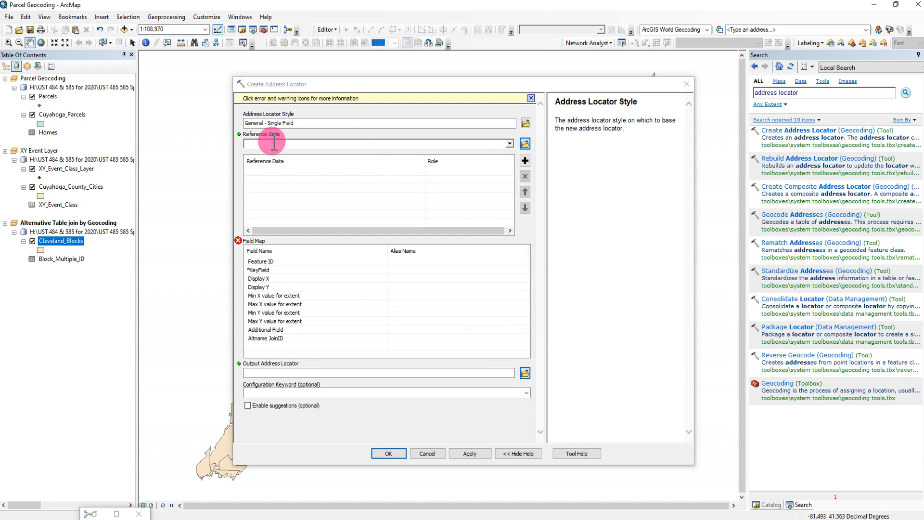
Step: Use Cleveland_Blocks as the locator's reference data and map its KeyField to GEOID10
{"action": "left_click", "coordinate": [509, 143]}
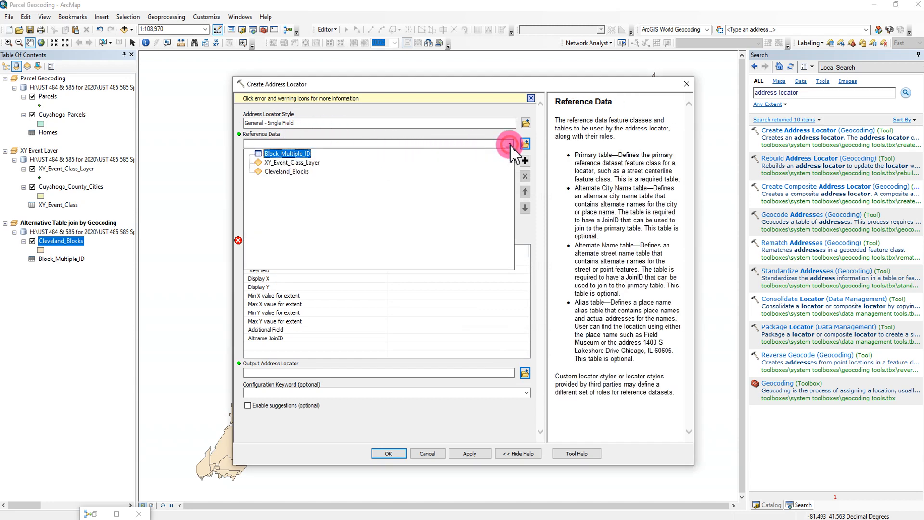
{"action": "left_click", "coordinate": [307, 173]}
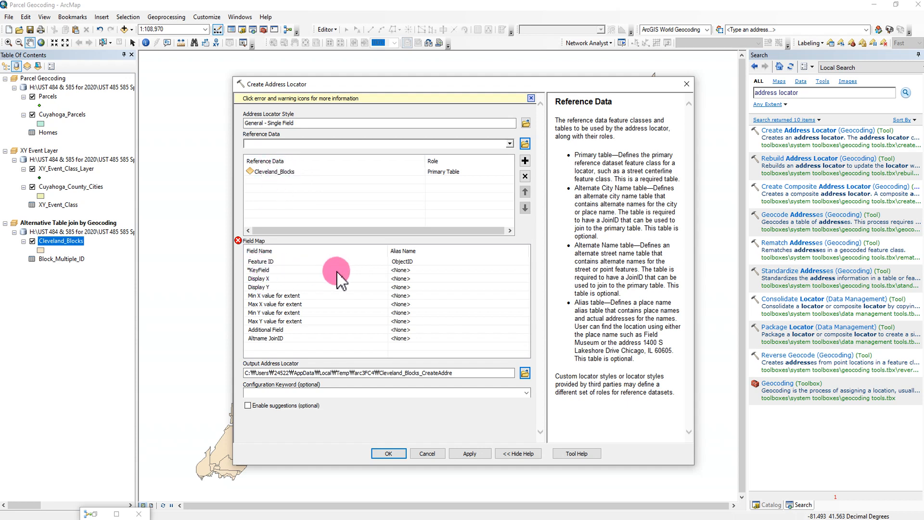
{"action": "left_click", "coordinate": [403, 270]}
{"action": "left_click", "coordinate": [404, 271]}
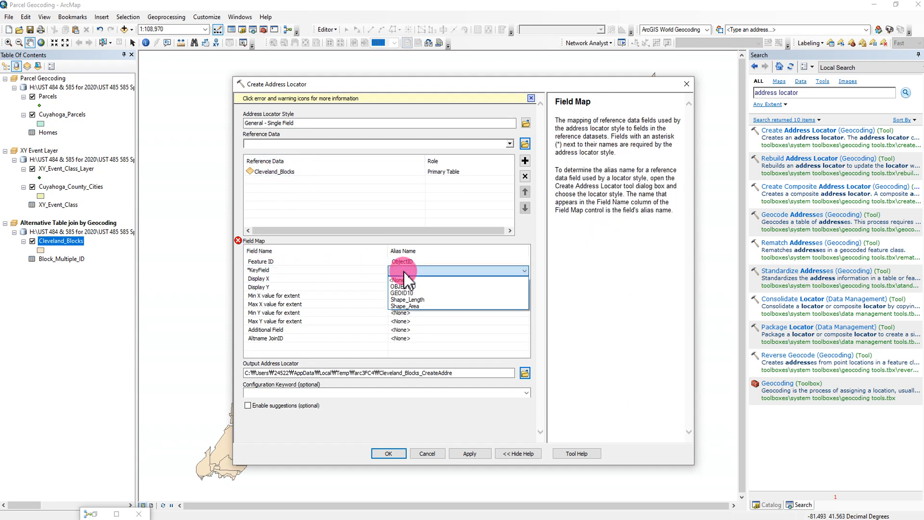
{"action": "left_click", "coordinate": [426, 292]}
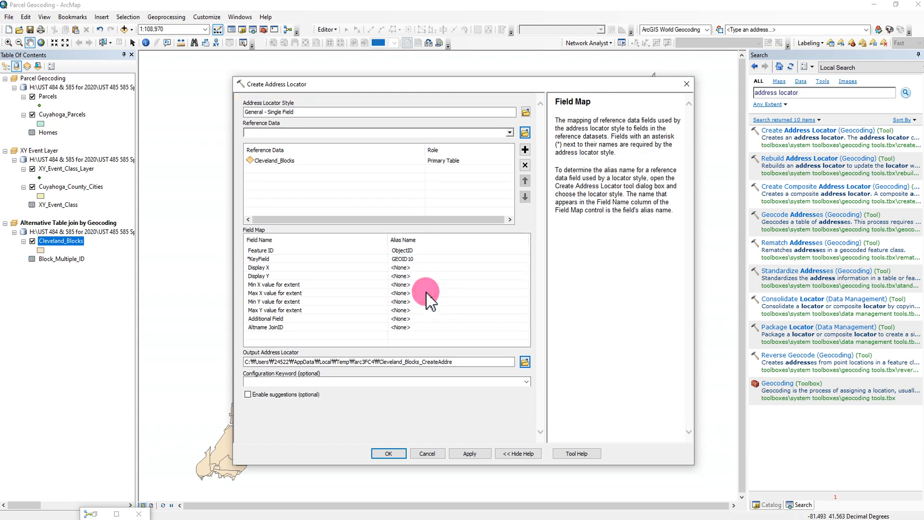
Step: Name the output locator Geocoder in the Alternative Table join by Geocoding folder, accept the tool settings and widen the model window
{"action": "left_click", "coordinate": [525, 362]}
{"action": "left_click", "coordinate": [476, 211]}
{"action": "left_click", "coordinate": [477, 211]}
{"action": "double_click", "coordinate": [380, 224]}
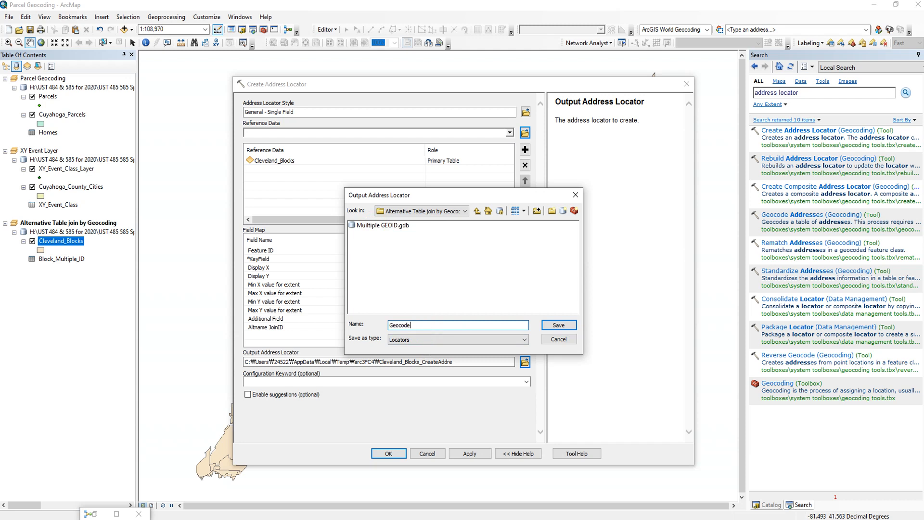
{"action": "left_click", "coordinate": [558, 326]}
{"action": "left_click", "coordinate": [388, 453]}
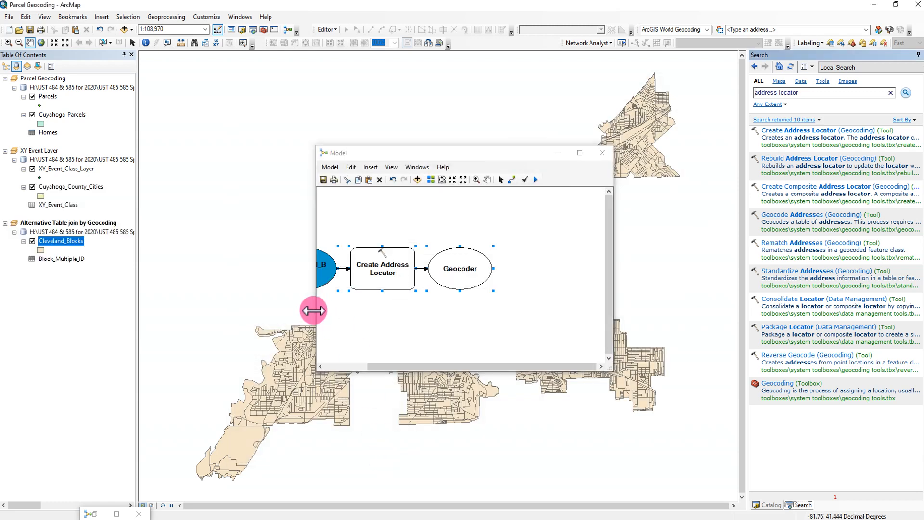
{"action": "left_click_drag", "start_coordinate": [315, 310], "coordinate": [247, 311]}
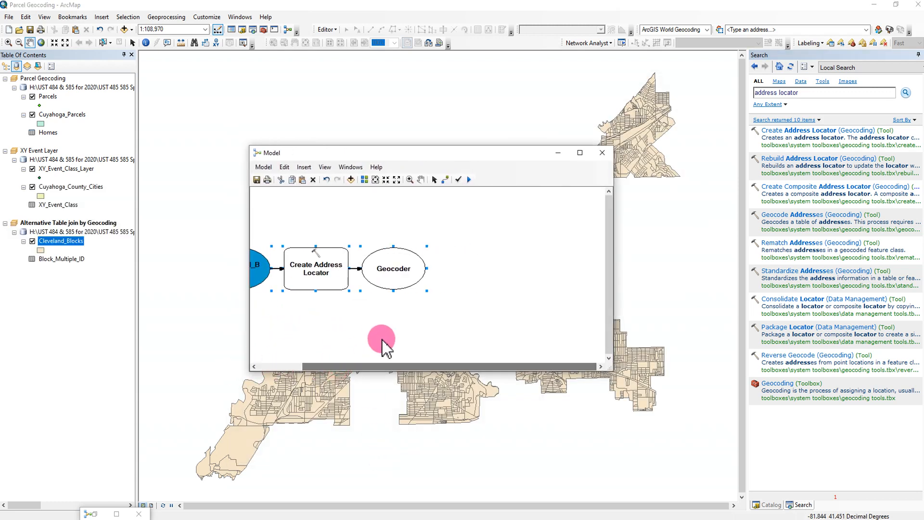
Step: Reopen the model's Create Address Locator tool, map its required KeyField to GEOID10 and accept the settings
{"action": "left_click_drag", "start_coordinate": [350, 369], "coordinate": [281, 371]}
{"action": "right_click", "coordinate": [363, 267]}
{"action": "left_click", "coordinate": [387, 278]}
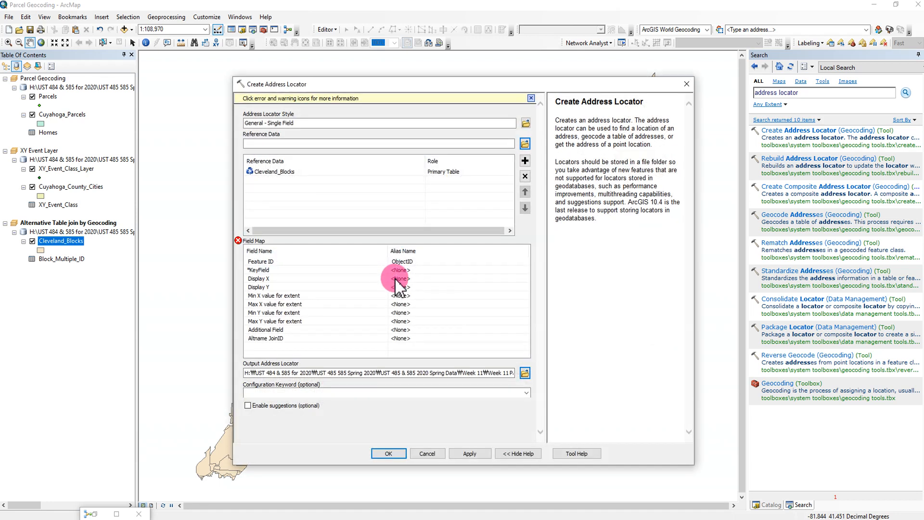
{"action": "left_click", "coordinate": [286, 271]}
{"action": "left_click", "coordinate": [405, 270]}
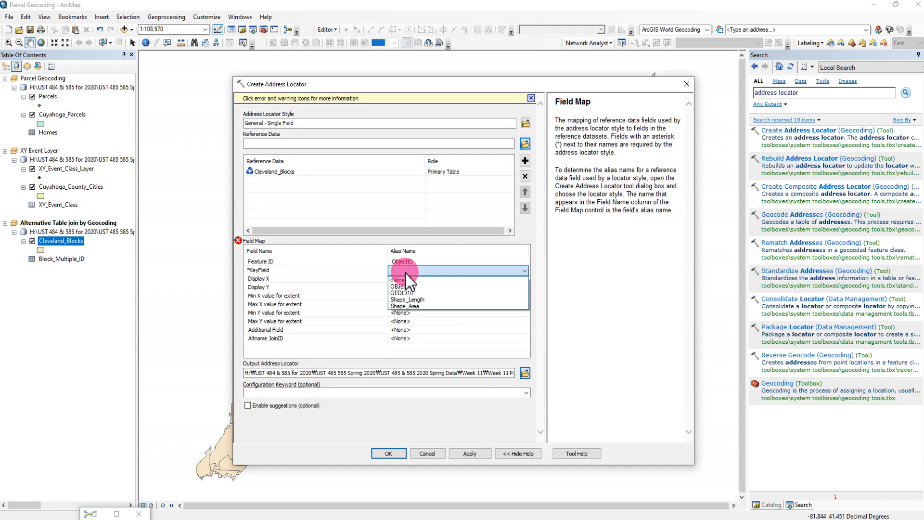
{"action": "left_click", "coordinate": [413, 294]}
{"action": "scroll", "coordinate": [413, 327], "scroll_direction": "down", "scroll_amount": 1}
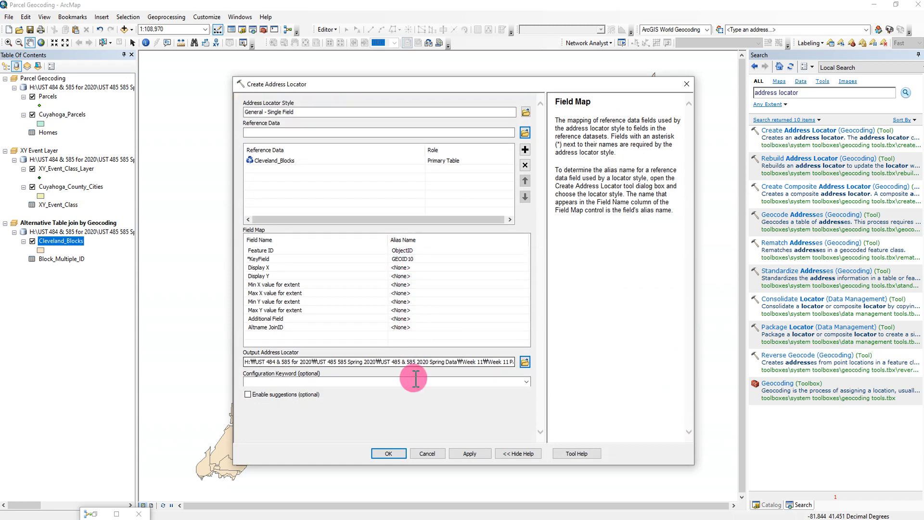
{"action": "left_click", "coordinate": [389, 454]}
Step: Run the Create Address Locator tool in the model and locate the new Geocoder in the Alternative Table join by Geocoding folder
{"action": "left_click", "coordinate": [768, 504]}
{"action": "left_click", "coordinate": [423, 326]}
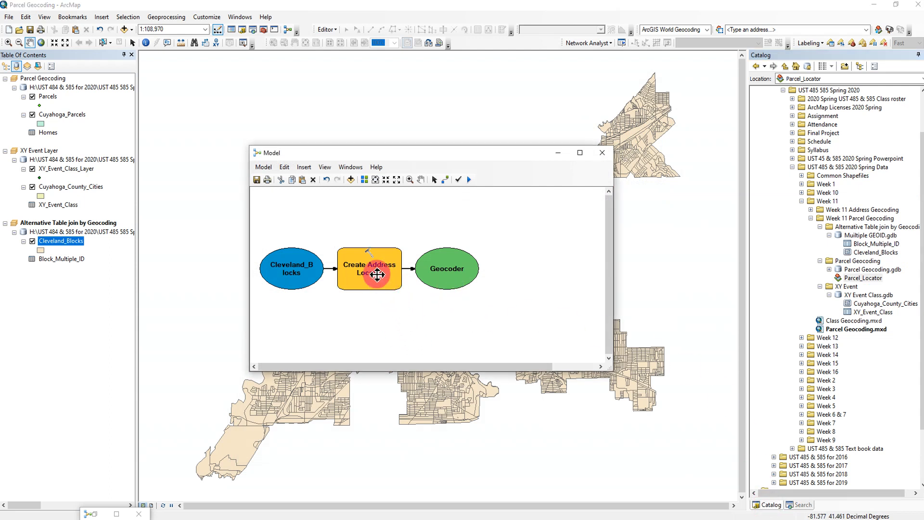
{"action": "right_click", "coordinate": [377, 275]}
{"action": "left_click", "coordinate": [398, 302]}
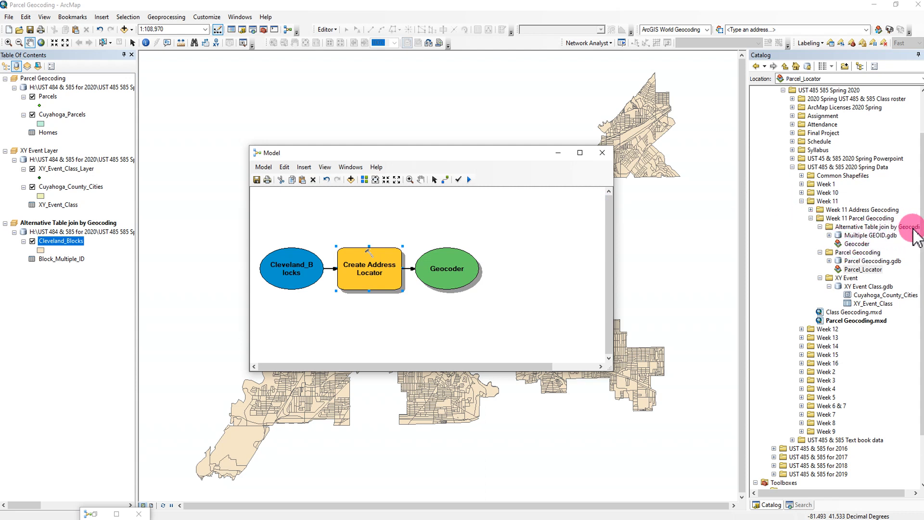
{"action": "left_click", "coordinate": [856, 243]}
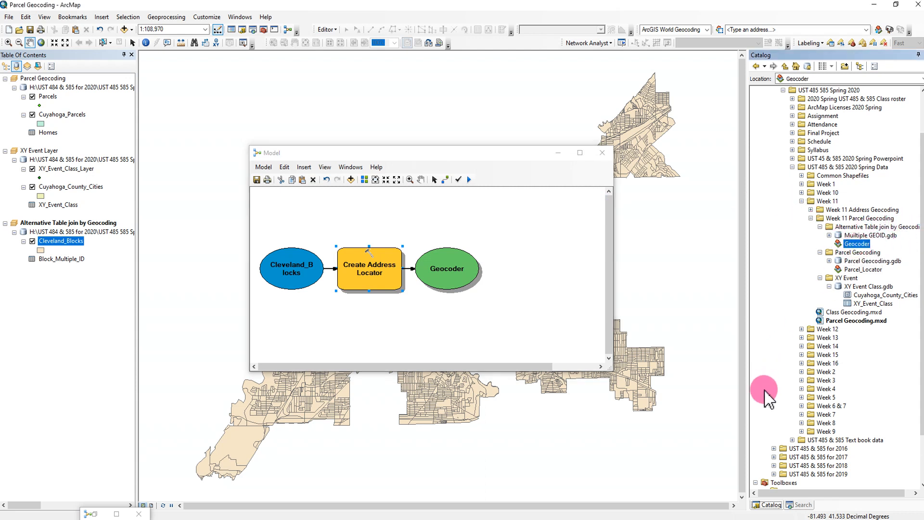
Step: Widen the model window, add the Geocode Addresses tool and connect Geocoder to it as the input address locator
{"action": "left_click", "coordinate": [494, 320]}
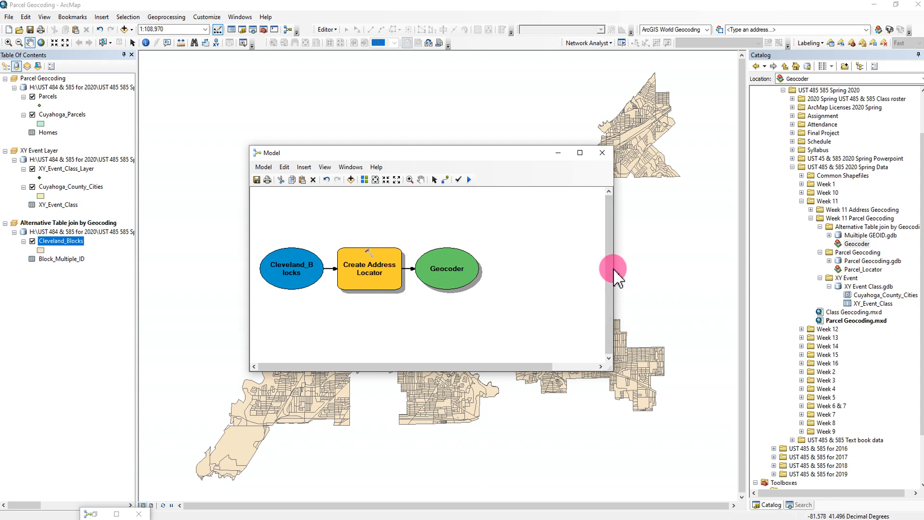
{"action": "left_click_drag", "start_coordinate": [614, 269], "coordinate": [717, 269]}
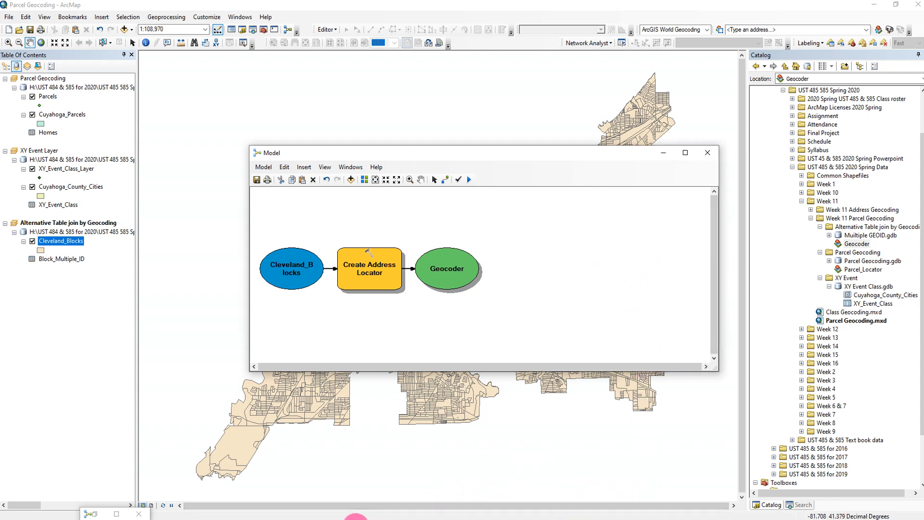
{"action": "left_click", "coordinate": [800, 505]}
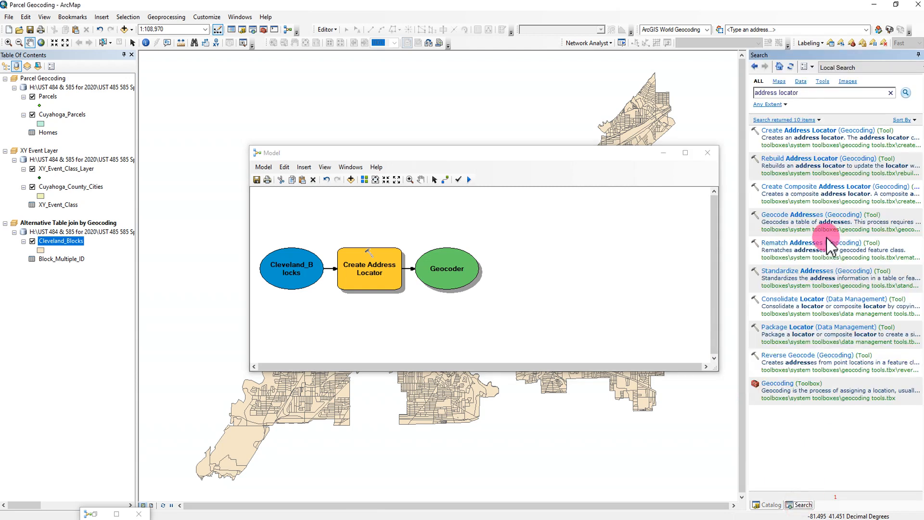
{"action": "left_click_drag", "start_coordinate": [805, 216], "coordinate": [543, 280]}
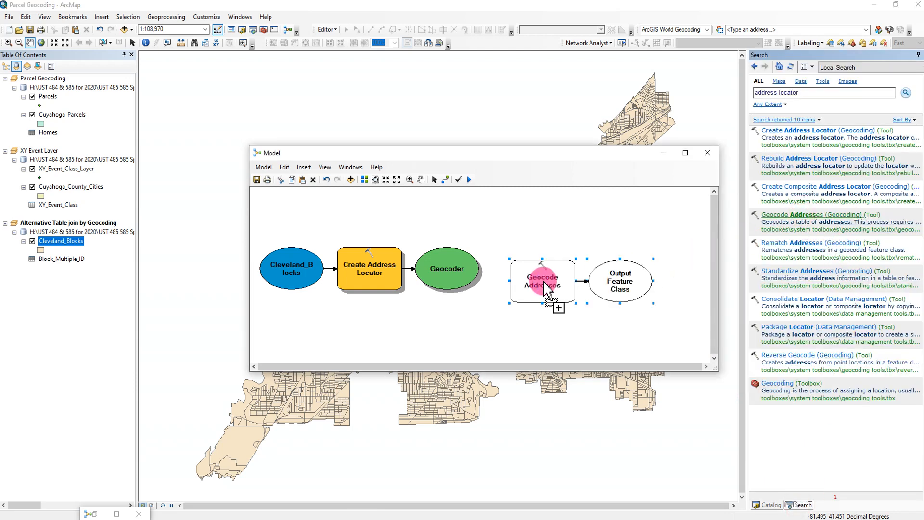
{"action": "left_click", "coordinate": [444, 180]}
{"action": "left_click_drag", "start_coordinate": [472, 266], "coordinate": [524, 284]}
{"action": "left_click", "coordinate": [548, 295]}
Step: Try to set up Geocode Addresses with Block_Multiple_ID as input table, Single Field addresses and Key mapped to BLOCK
{"action": "right_click", "coordinate": [552, 288]}
{"action": "left_click", "coordinate": [566, 288]}
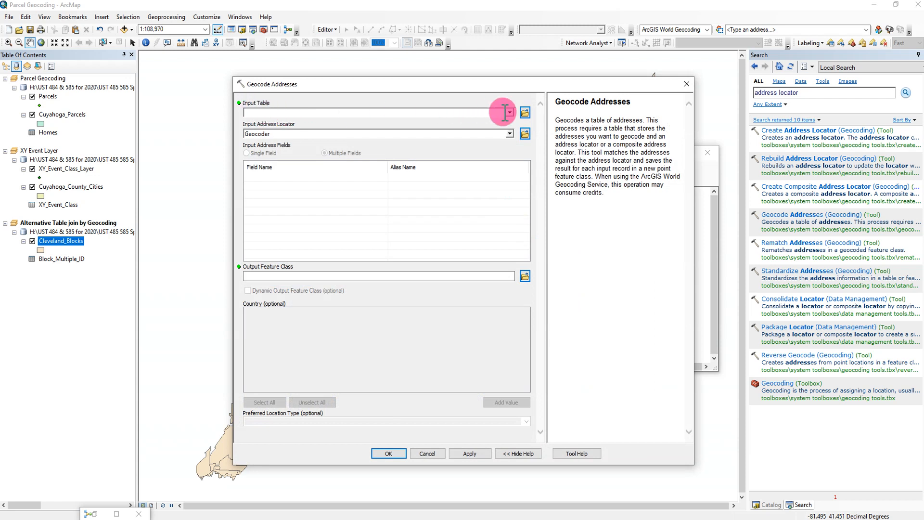
{"action": "left_click", "coordinate": [506, 112]}
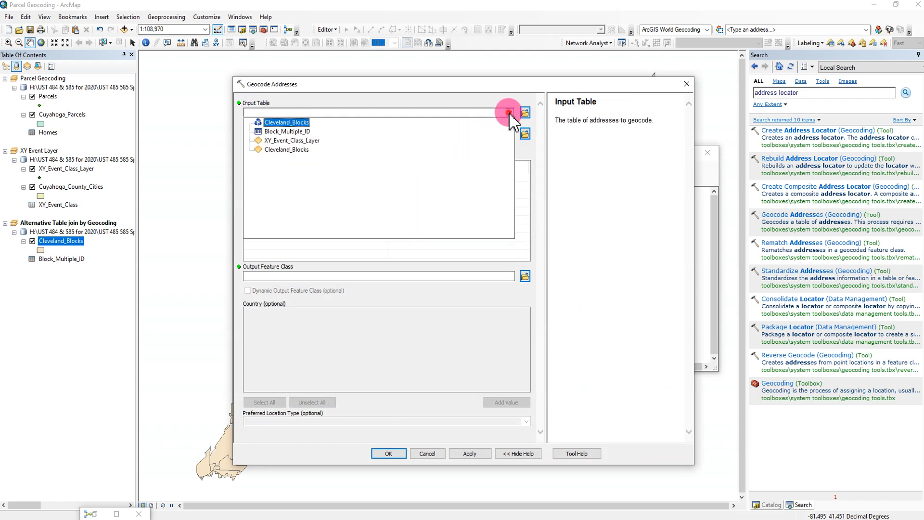
{"action": "left_click", "coordinate": [289, 131]}
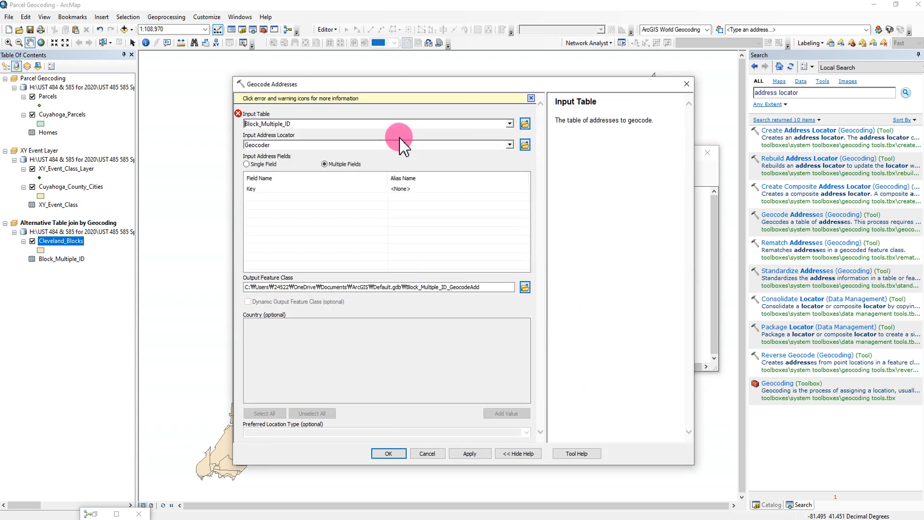
{"action": "left_click", "coordinate": [247, 164]}
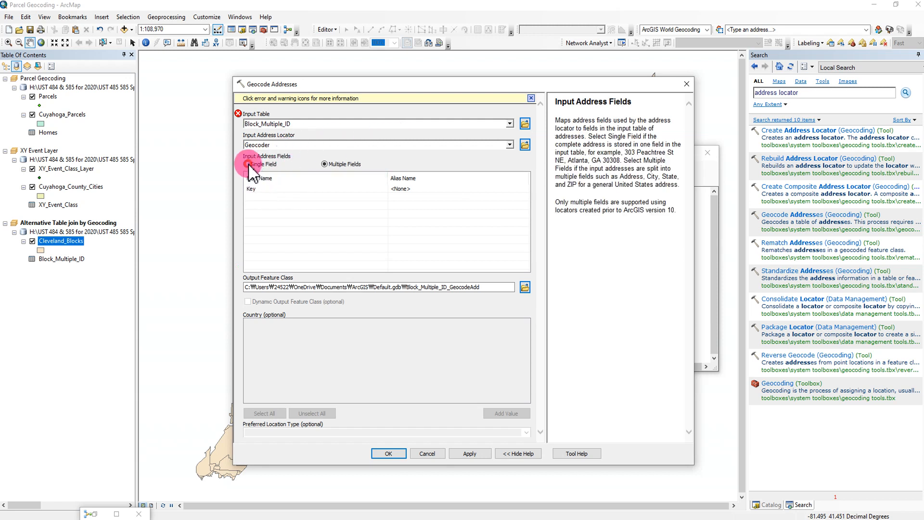
{"action": "left_click", "coordinate": [418, 189]}
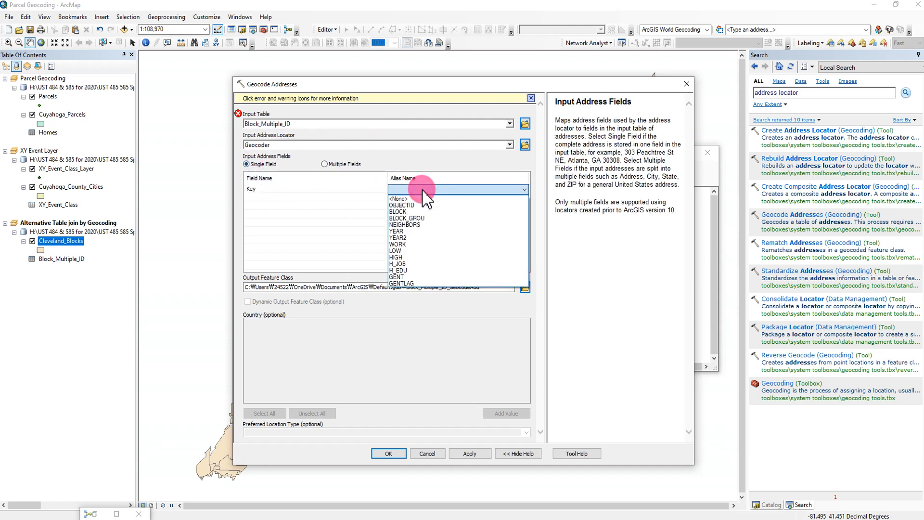
{"action": "left_click", "coordinate": [423, 211]}
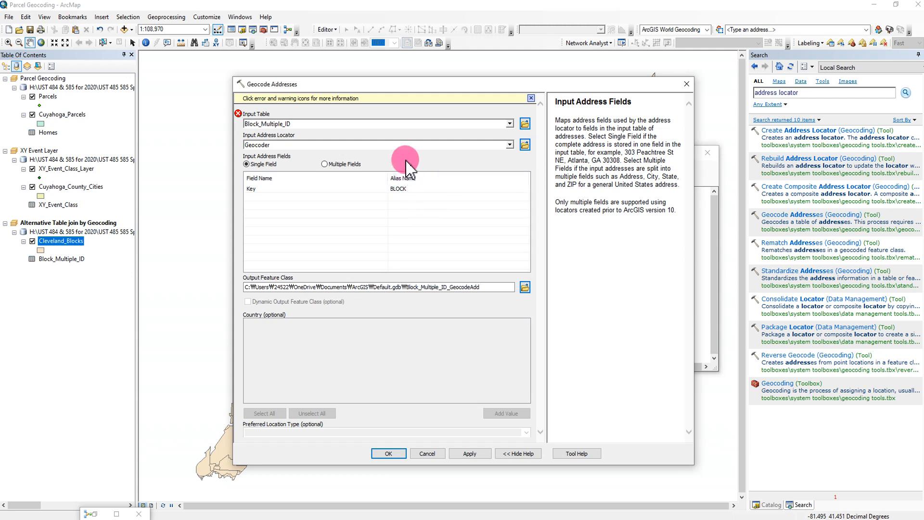
{"action": "left_click", "coordinate": [509, 124]}
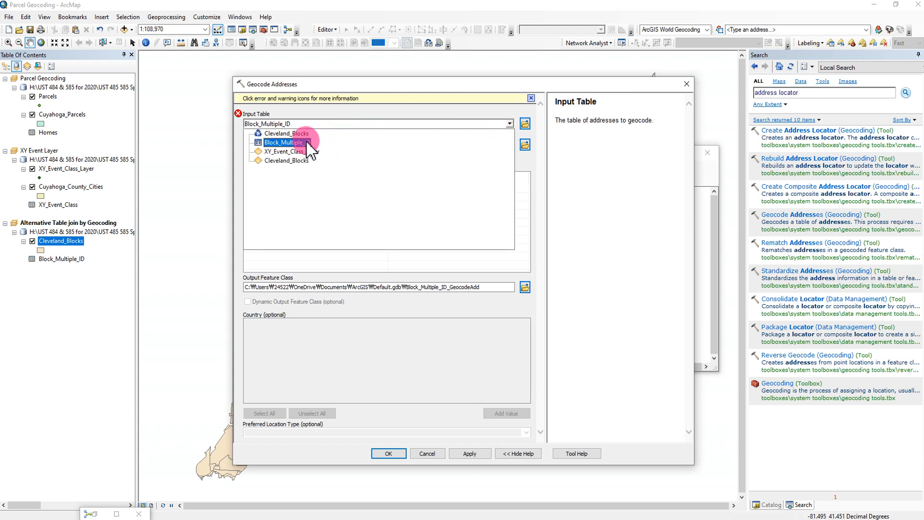
{"action": "left_click", "coordinate": [300, 142]}
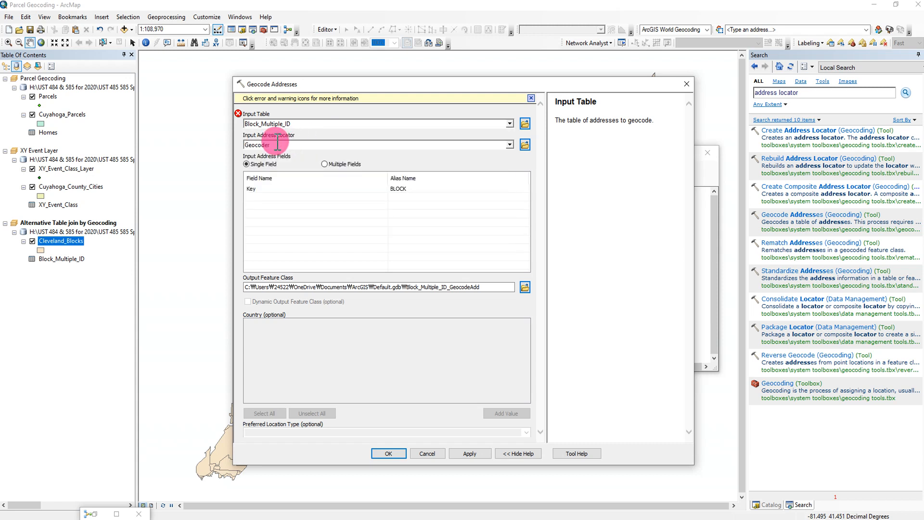
{"action": "left_click", "coordinate": [282, 145]}
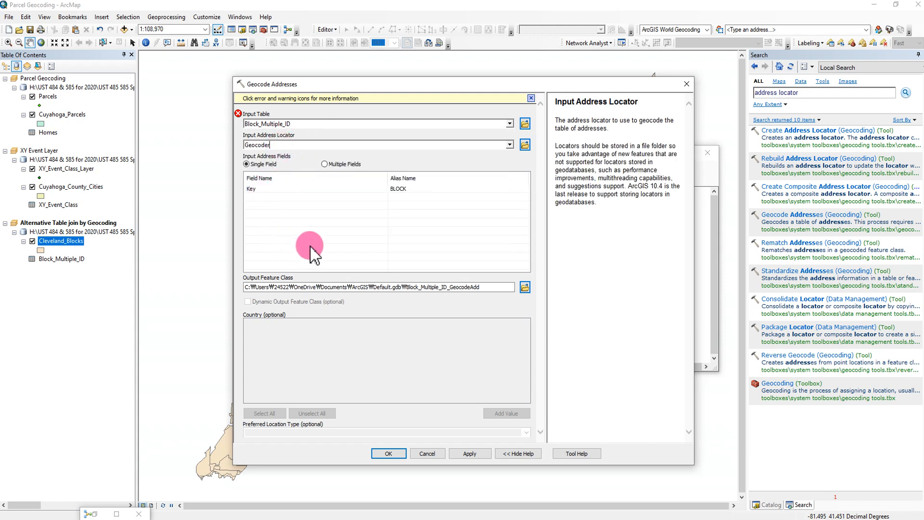
Step: Try to store the geocoded output feature class in Multiple GEOID.gdb and close the Geocode Addresses tool
{"action": "left_click", "coordinate": [524, 288]}
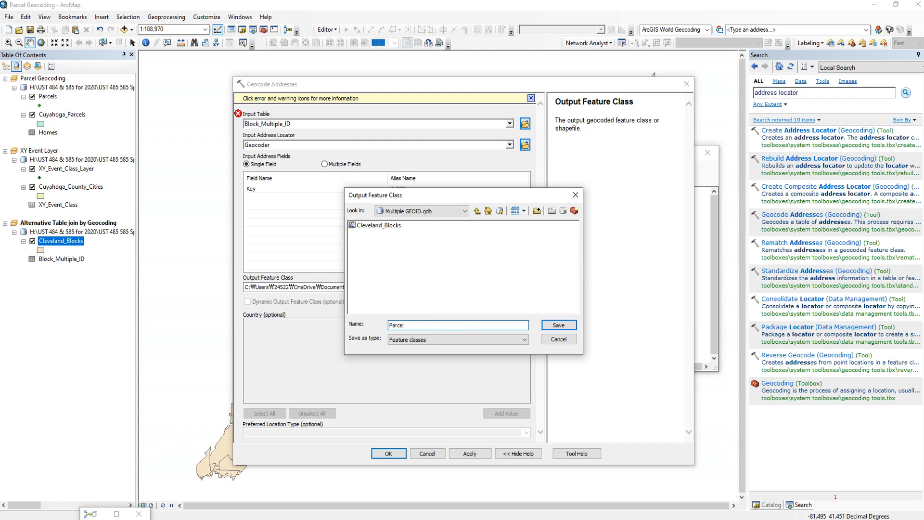
{"action": "left_click", "coordinate": [558, 324]}
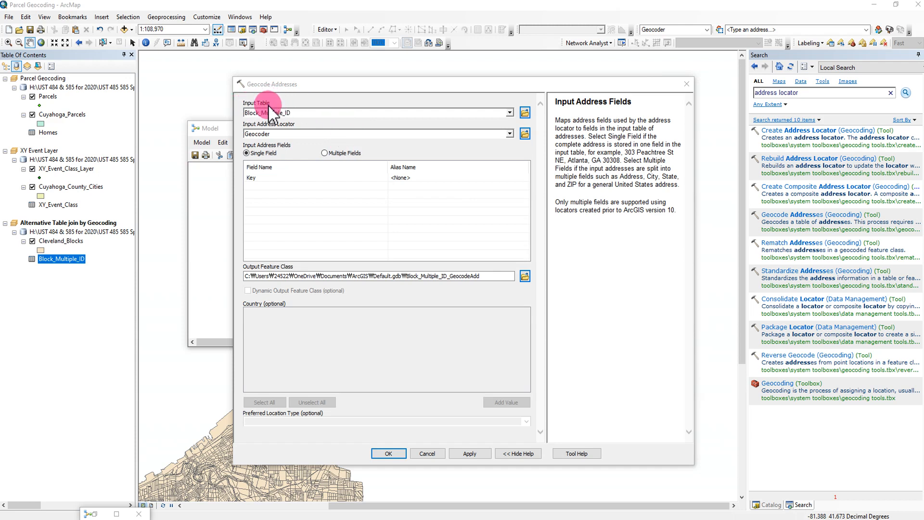
{"action": "left_click", "coordinate": [688, 87]}
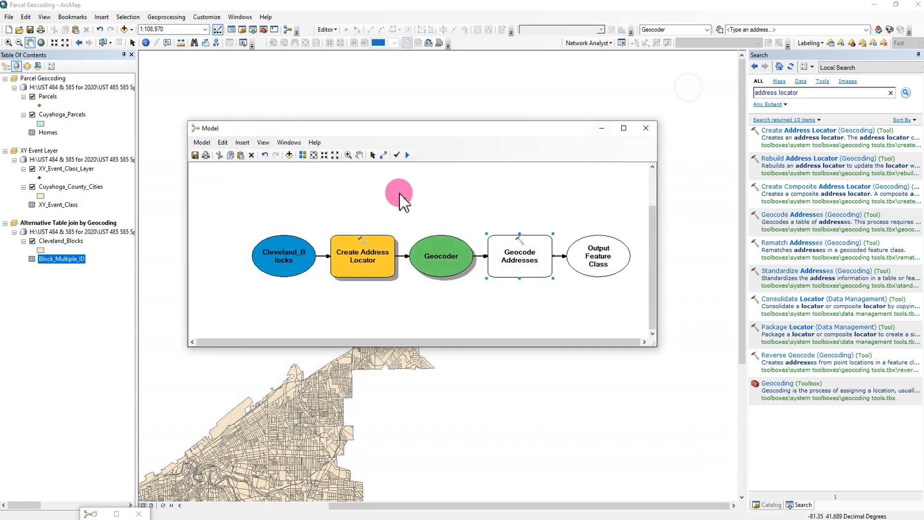
Step: Open the Block_Multiple_ID table, select its first six records and close the table
{"action": "right_click", "coordinate": [72, 259]}
{"action": "left_click", "coordinate": [96, 263]}
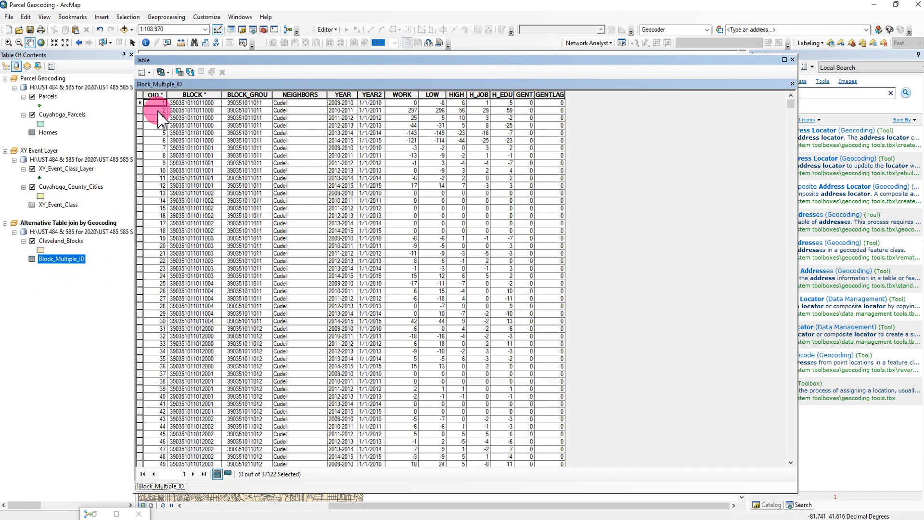
{"action": "left_click_drag", "start_coordinate": [144, 103], "coordinate": [140, 140]}
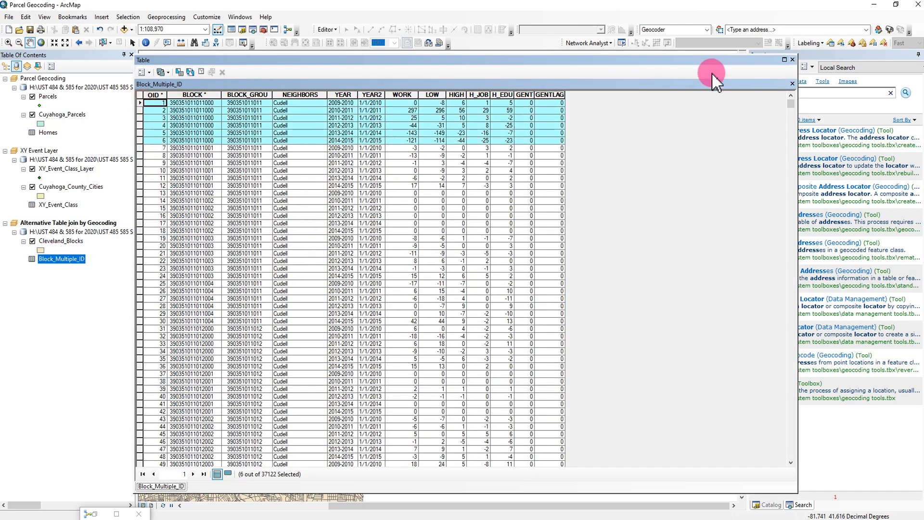
{"action": "left_click", "coordinate": [793, 60]}
{"action": "right_click", "coordinate": [536, 257]}
{"action": "left_click", "coordinate": [534, 271]}
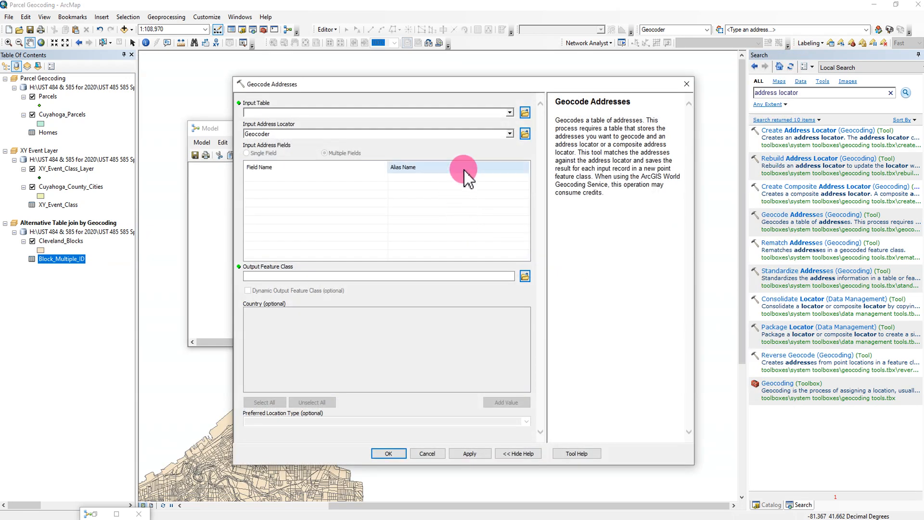
{"action": "left_click", "coordinate": [510, 113]}
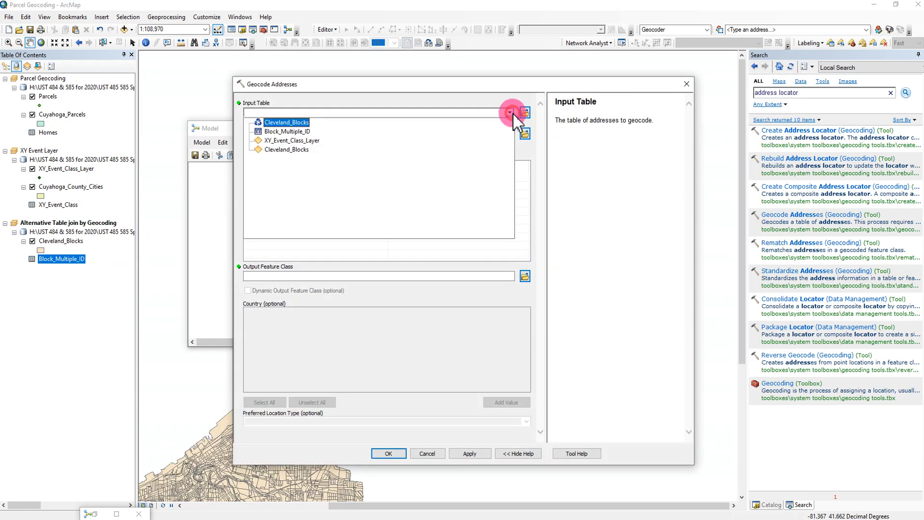
{"action": "left_click", "coordinate": [278, 134]}
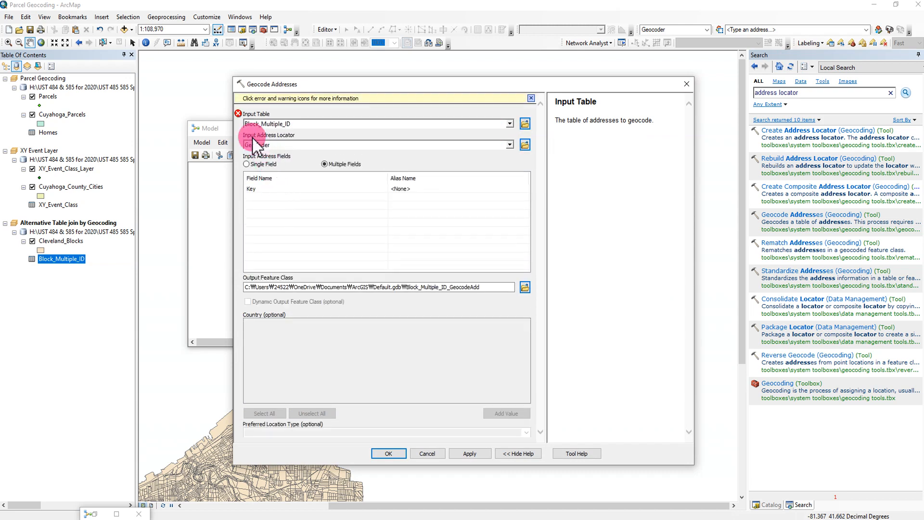
{"action": "left_click", "coordinate": [686, 86]}
Step: Clear the record selection in the Block_Multiple_ID table and close the table
{"action": "right_click", "coordinate": [85, 260]}
{"action": "left_click", "coordinate": [105, 272]}
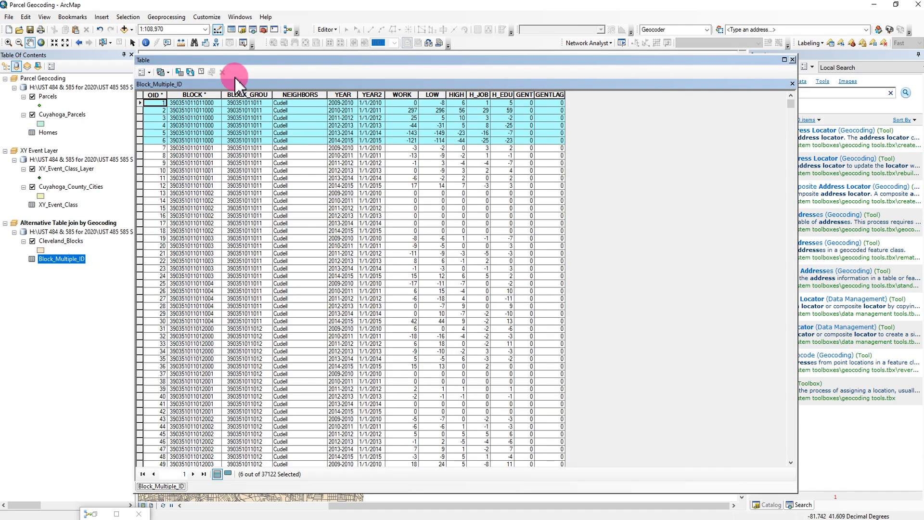
{"action": "left_click", "coordinate": [202, 72]}
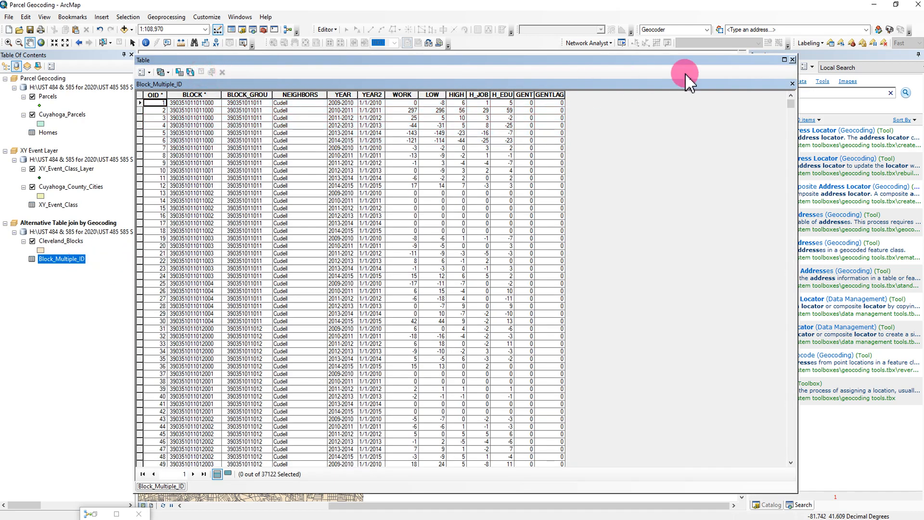
{"action": "left_click", "coordinate": [793, 60]}
Step: Configure Geocode Addresses with Block_Multiple_ID as the input table, Single Field address input and Key mapped to BLOCK
{"action": "left_click", "coordinate": [523, 261]}
{"action": "right_click", "coordinate": [522, 261]}
{"action": "left_click", "coordinate": [546, 264]}
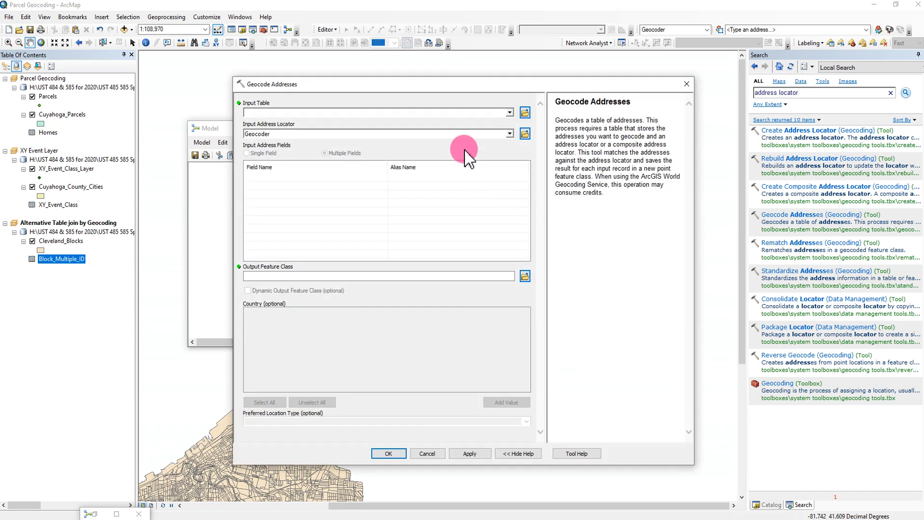
{"action": "left_click", "coordinate": [510, 114]}
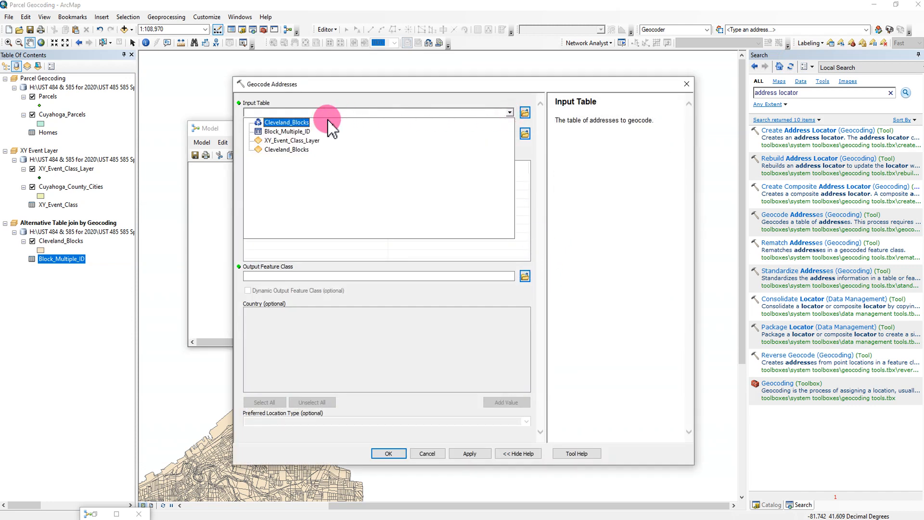
{"action": "left_click", "coordinate": [287, 133]}
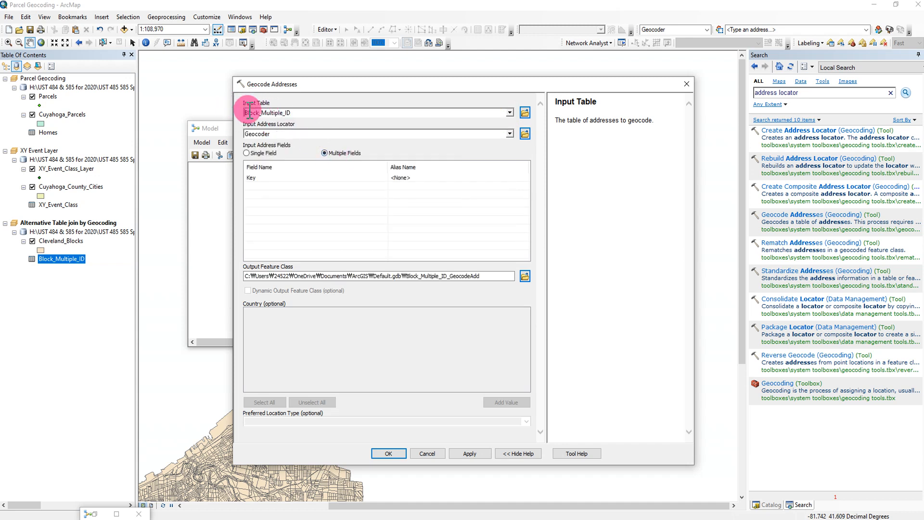
{"action": "left_click", "coordinate": [246, 153]}
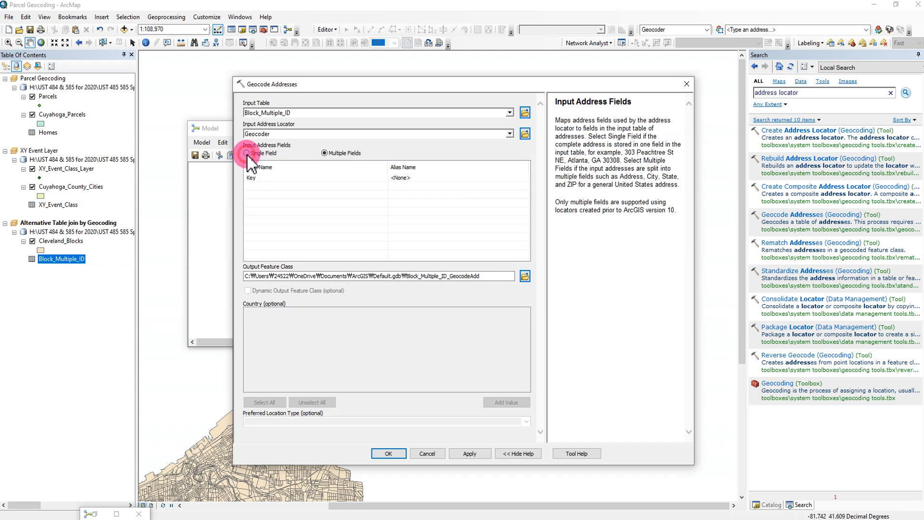
{"action": "left_click", "coordinate": [412, 177]}
{"action": "scroll", "coordinate": [414, 193], "scroll_direction": "up", "scroll_amount": 3}
{"action": "left_click", "coordinate": [419, 198]}
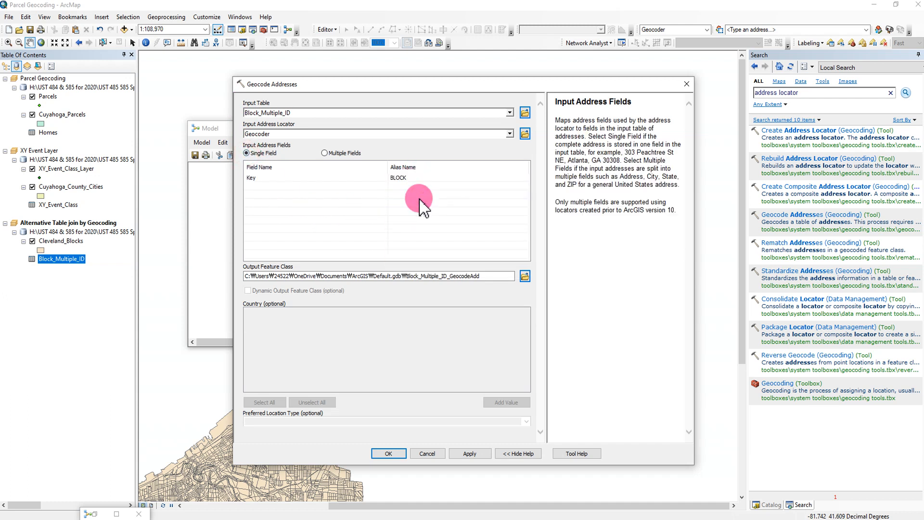
Step: Save the geocoded output as feature class Blocks in Multiple GEOID.gdb, accept the Geocode Addresses settings and auto-arrange the model diagram
{"action": "left_click", "coordinate": [524, 276]}
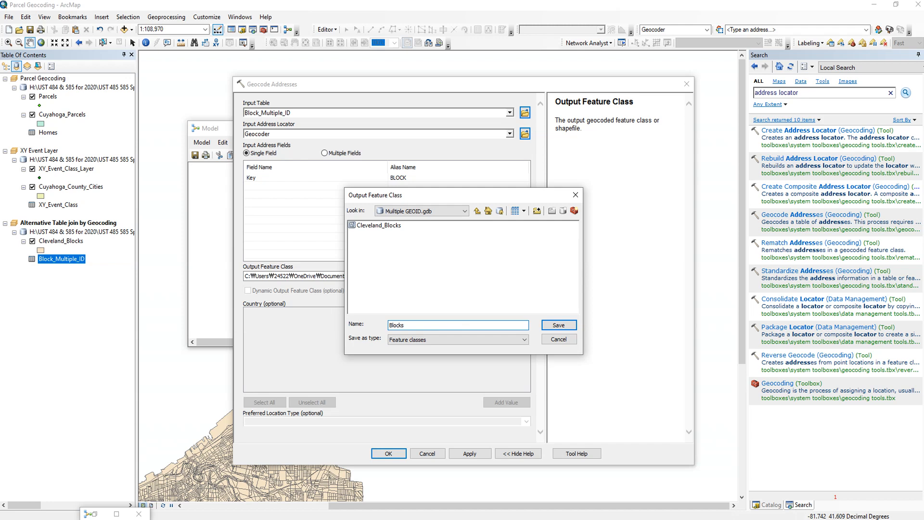
{"action": "left_click", "coordinate": [557, 325]}
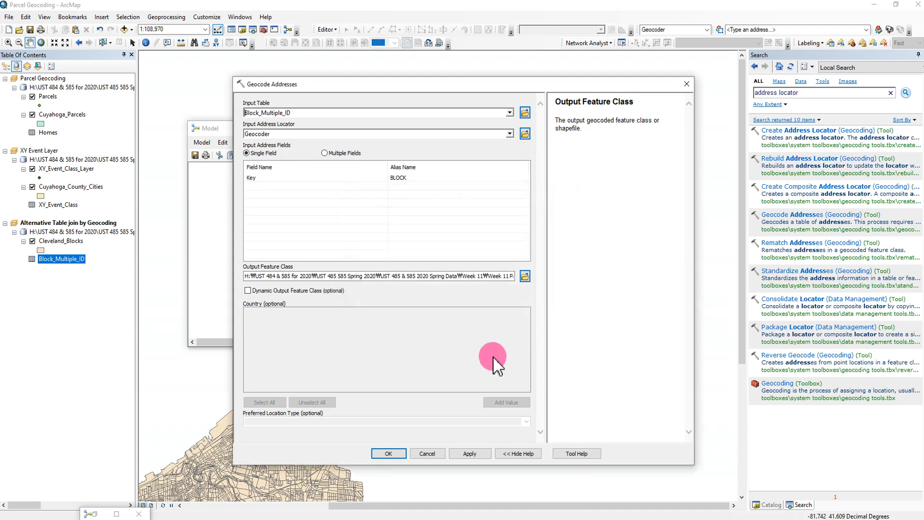
{"action": "left_click", "coordinate": [388, 452]}
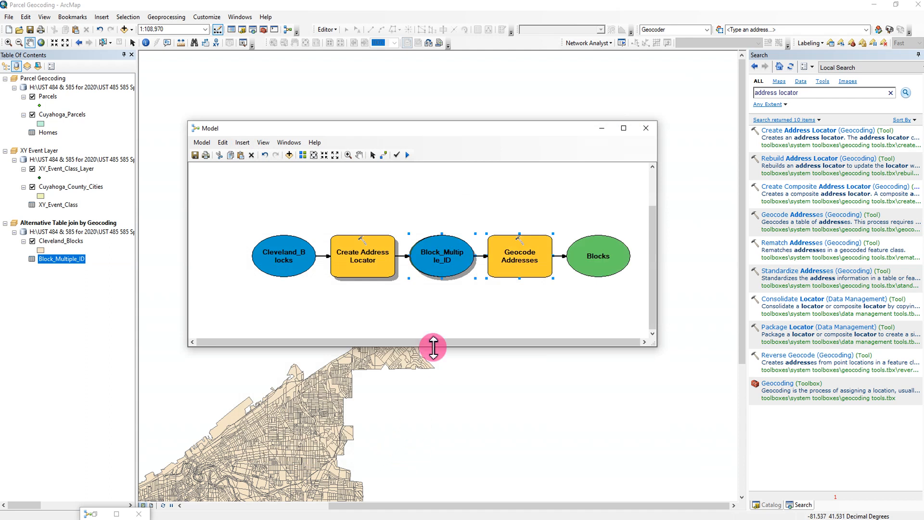
{"action": "left_click", "coordinate": [303, 154]}
{"action": "left_click", "coordinate": [534, 298]}
Step: Set the Blocks output to be added to the display, run Geocode Addresses and minimize the model window
{"action": "right_click", "coordinate": [615, 224]}
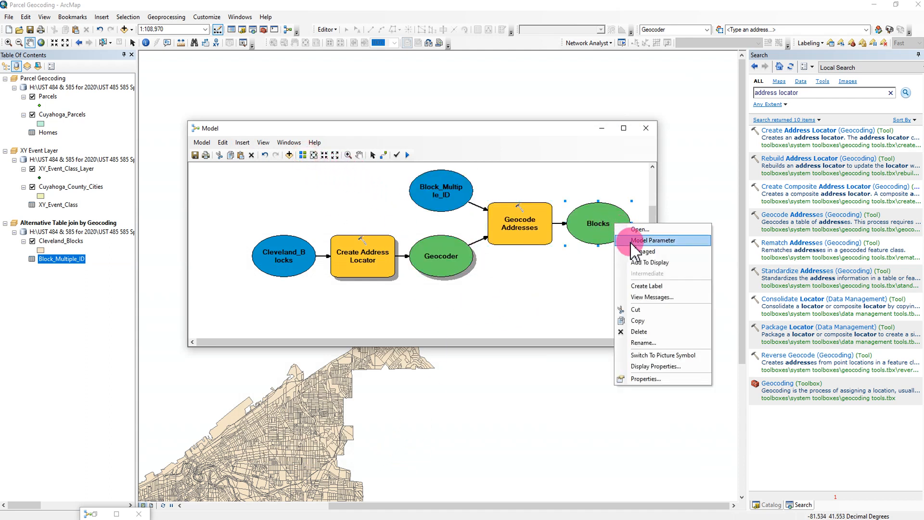
{"action": "left_click", "coordinate": [645, 263]}
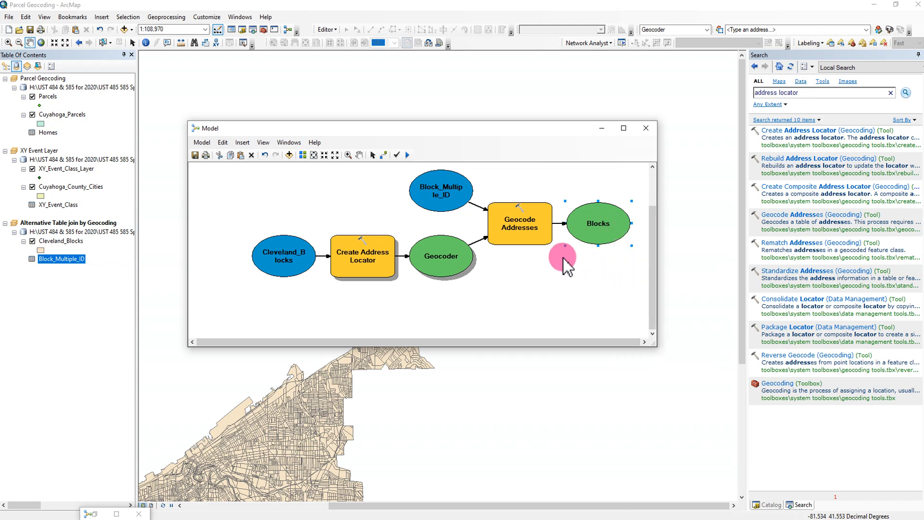
{"action": "right_click", "coordinate": [525, 230]}
{"action": "left_click", "coordinate": [546, 258]}
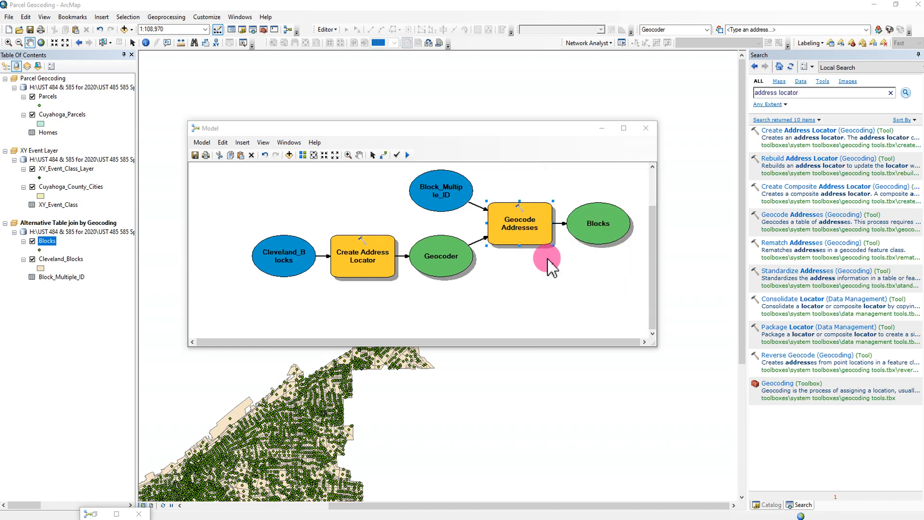
{"action": "left_click", "coordinate": [602, 127]}
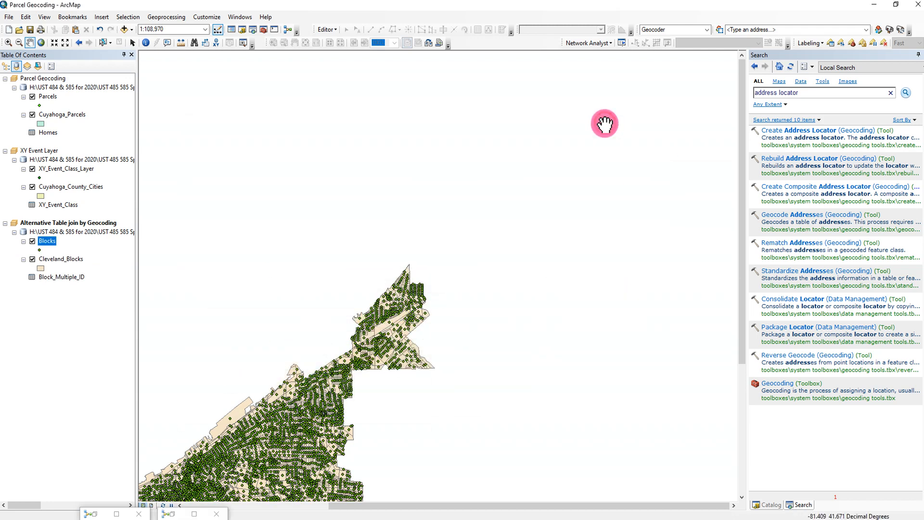
{"action": "left_click_drag", "start_coordinate": [268, 436], "coordinate": [529, 243]}
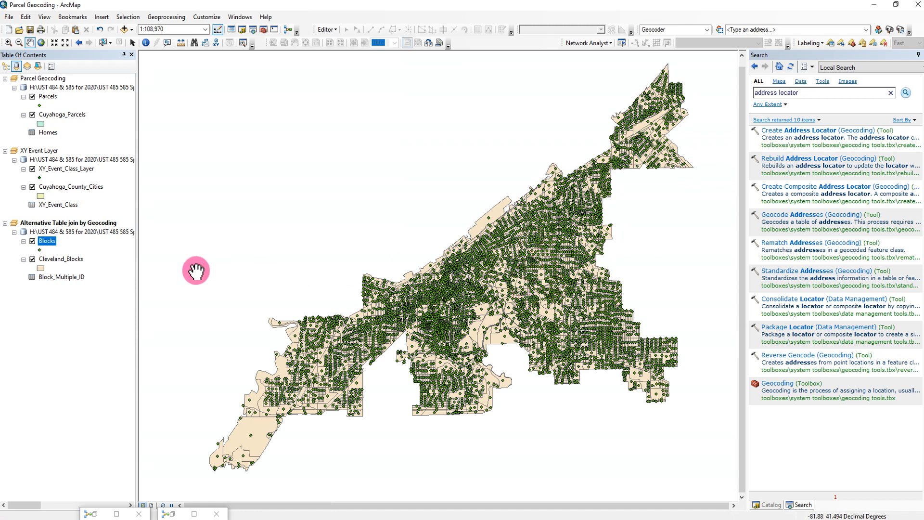
Step: Select the first six records in the Blocks attribute table, close the table and zoom the map in on the selected point
{"action": "right_click", "coordinate": [47, 240]}
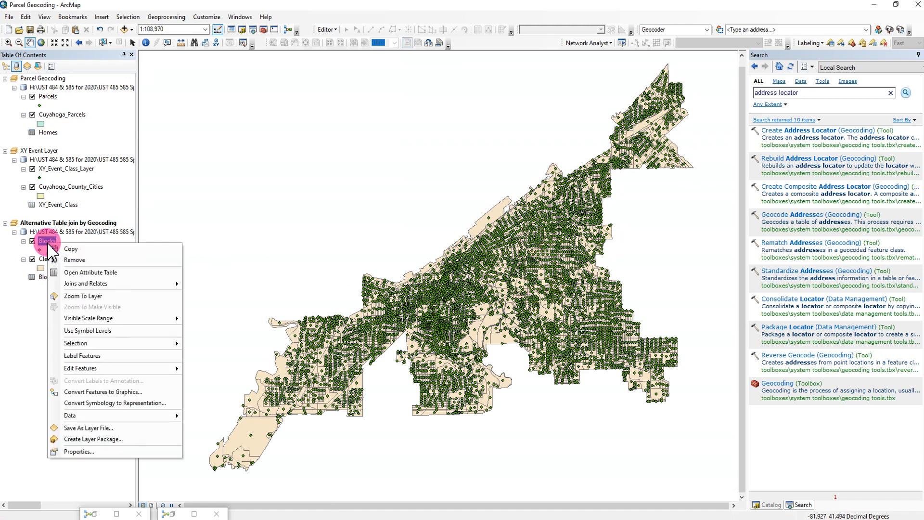
{"action": "left_click", "coordinate": [75, 270]}
{"action": "left_click", "coordinate": [353, 261]}
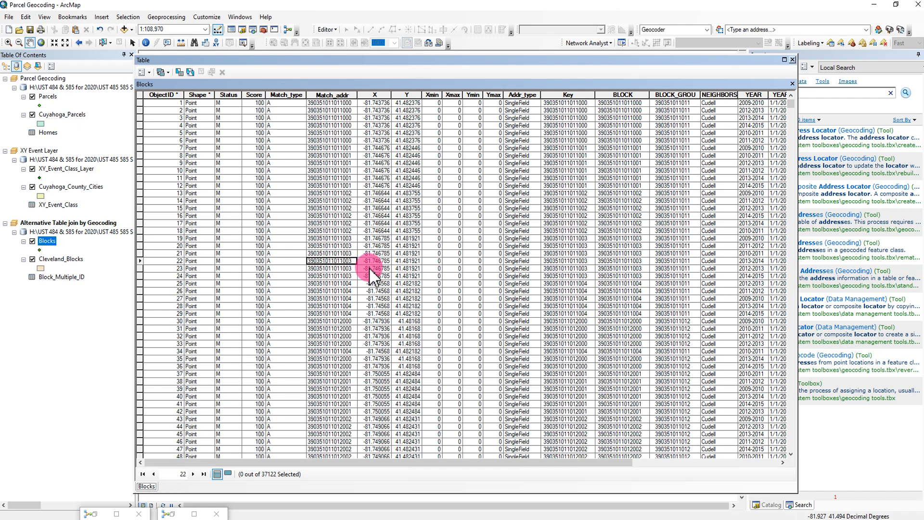
{"action": "left_click_drag", "start_coordinate": [142, 103], "coordinate": [143, 140]}
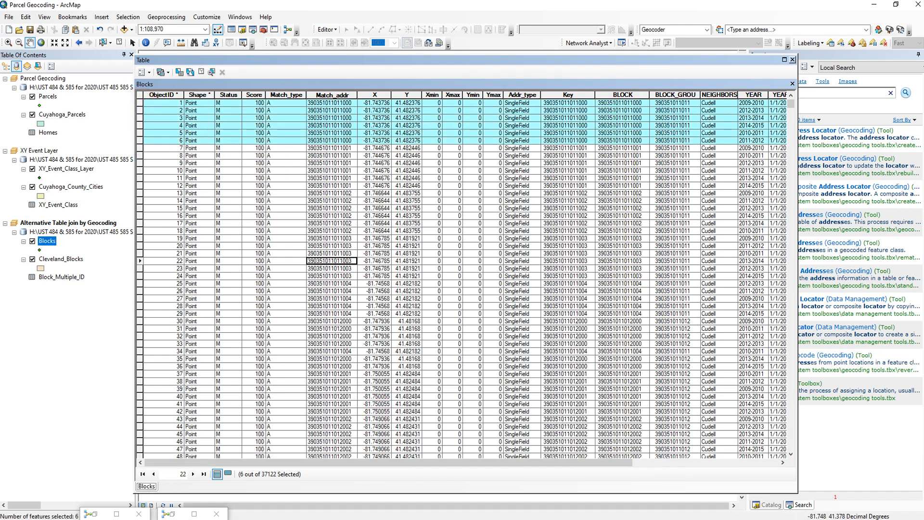
{"action": "left_click", "coordinate": [792, 59]}
{"action": "left_click", "coordinate": [466, 304]}
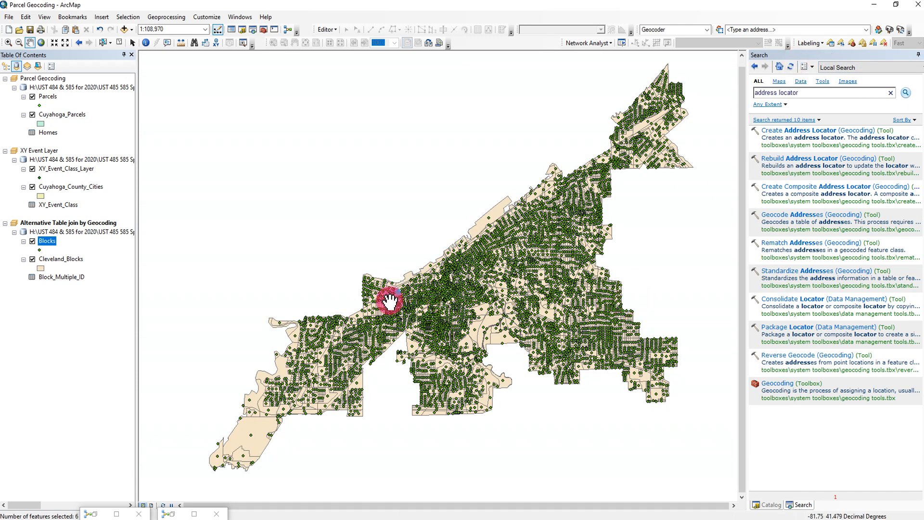
{"action": "left_click", "coordinate": [9, 42]}
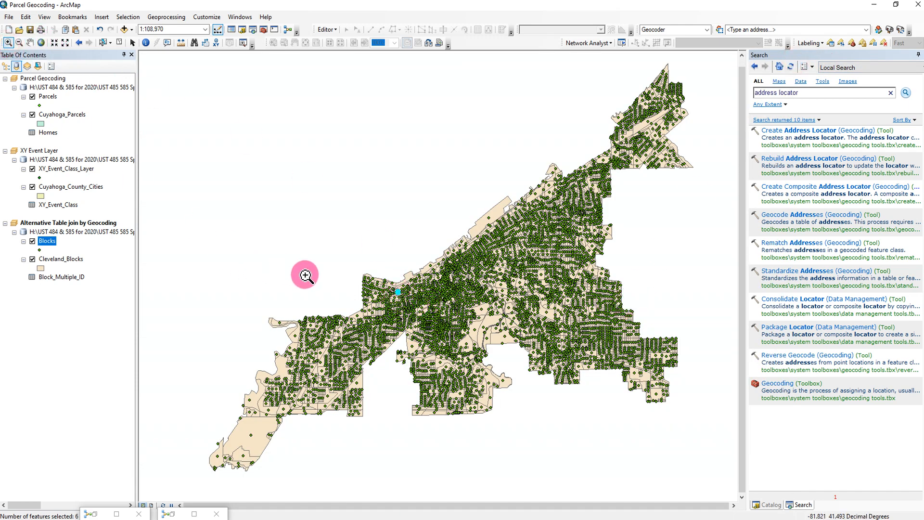
{"action": "left_click_drag", "start_coordinate": [389, 283], "coordinate": [402, 296]}
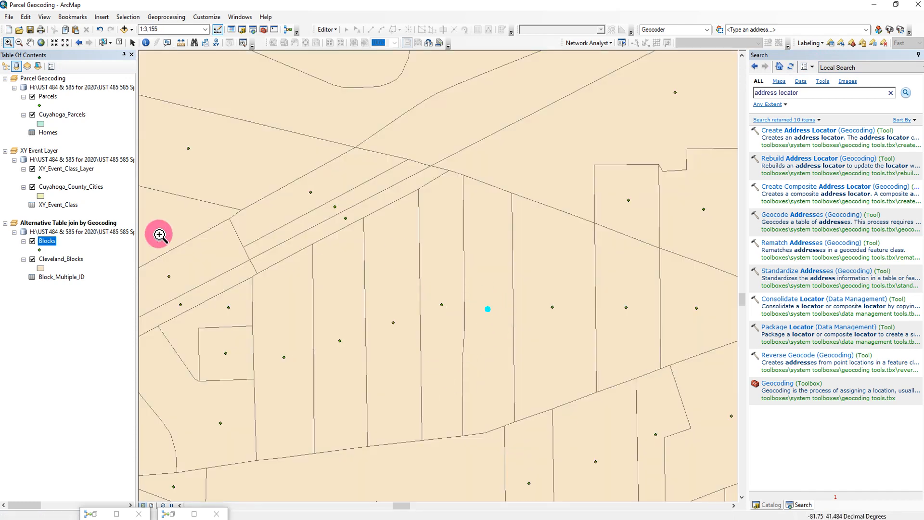
Step: Examine the selected records' BLOCK, YEAR and remaining attribute columns in the Blocks table and close the table
{"action": "right_click", "coordinate": [51, 240]}
{"action": "left_click", "coordinate": [115, 270]}
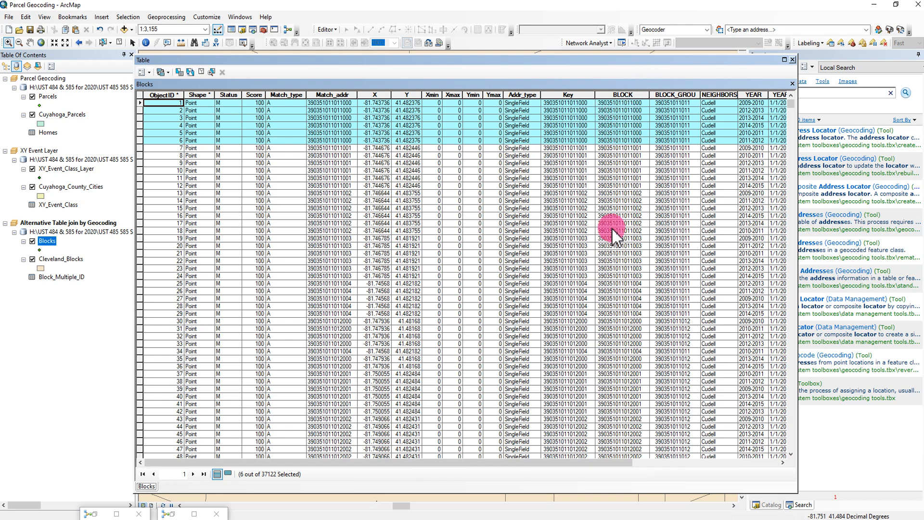
{"action": "left_click_drag", "start_coordinate": [597, 467], "coordinate": [757, 474]}
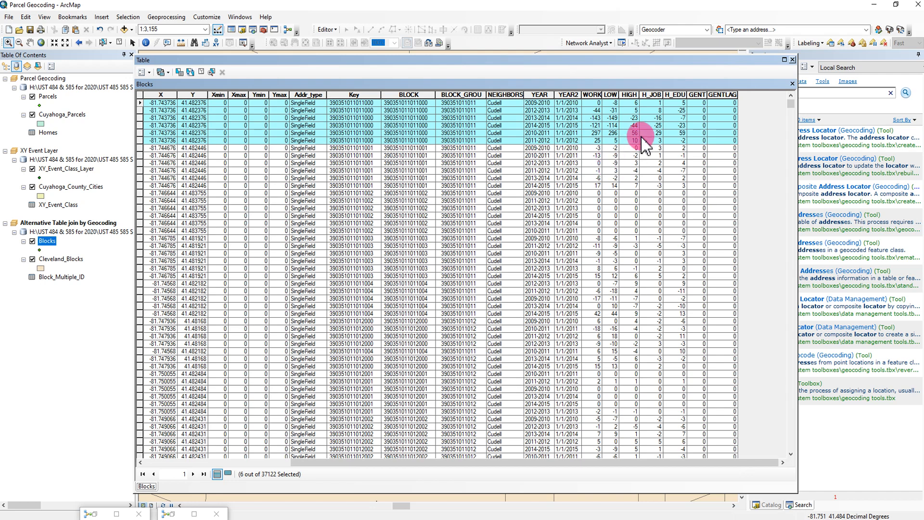
{"action": "left_click", "coordinate": [792, 59]}
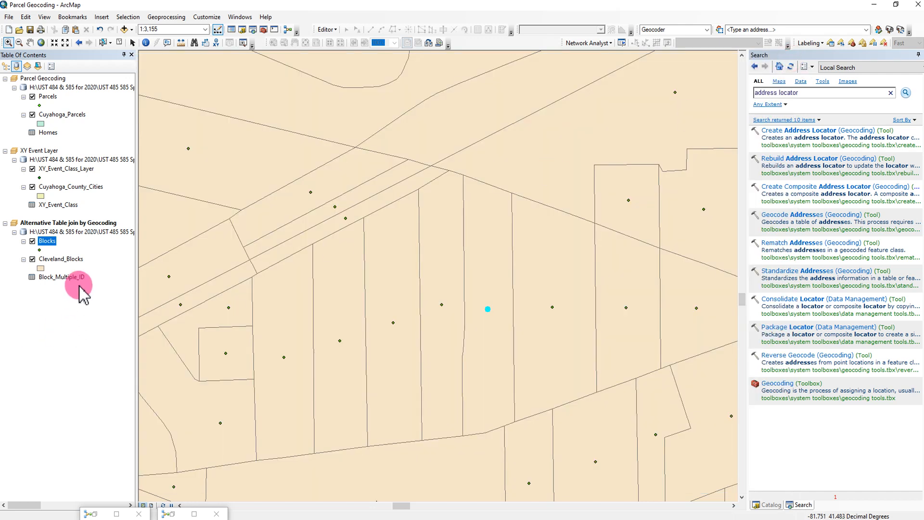
{"action": "left_click", "coordinate": [90, 316]}
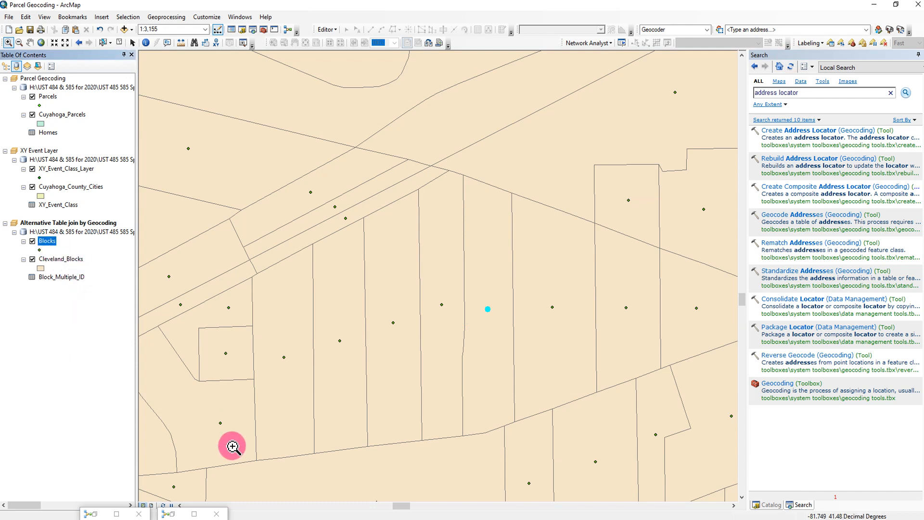
Step: Switch to the Class Geocoding map document and open the attribute table of its EMP layer
{"action": "left_click", "coordinate": [41, 43]}
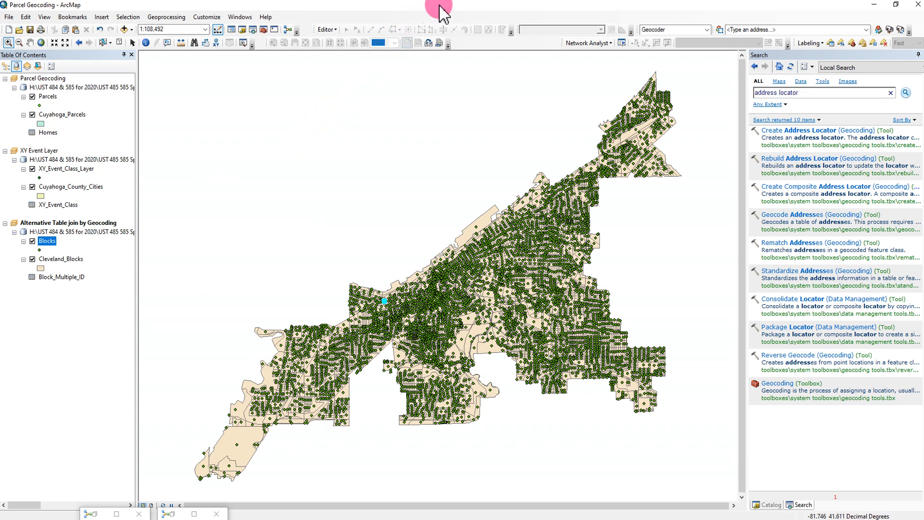
{"action": "left_click_drag", "start_coordinate": [439, 7], "coordinate": [438, 27]}
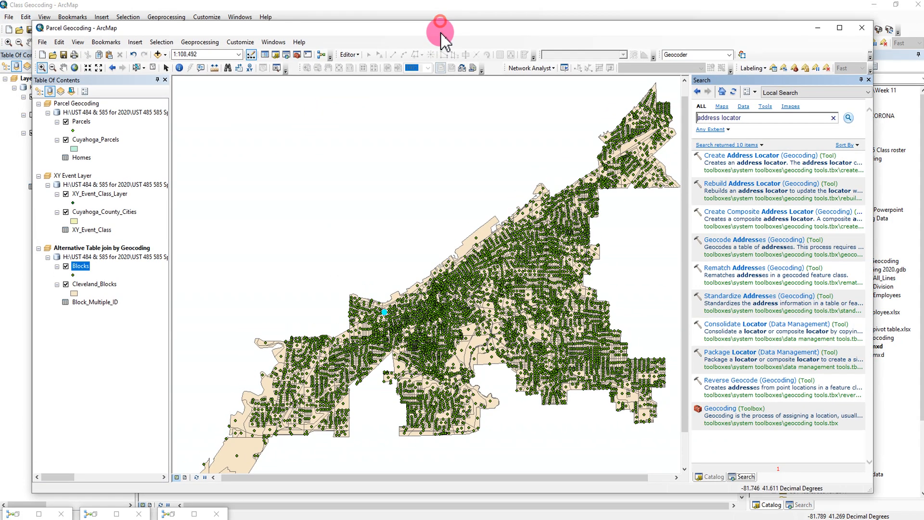
{"action": "left_click", "coordinate": [350, 7]}
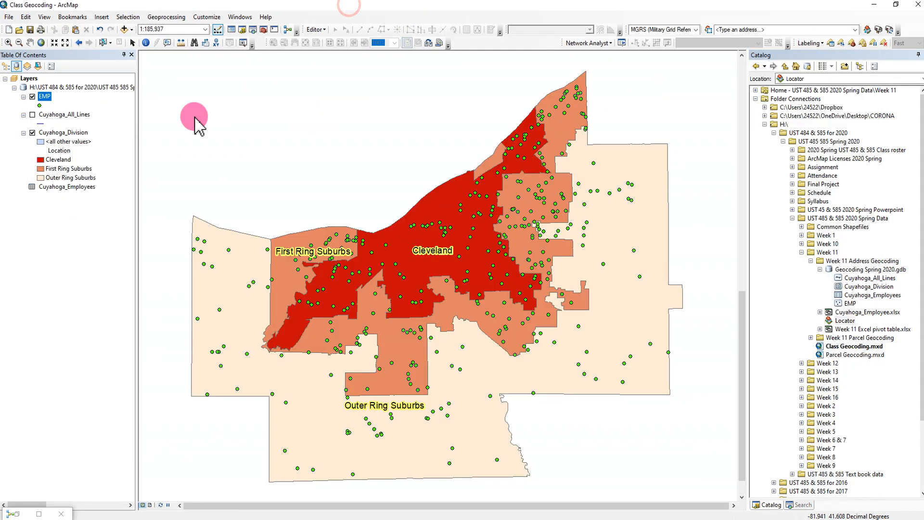
{"action": "right_click", "coordinate": [45, 98]}
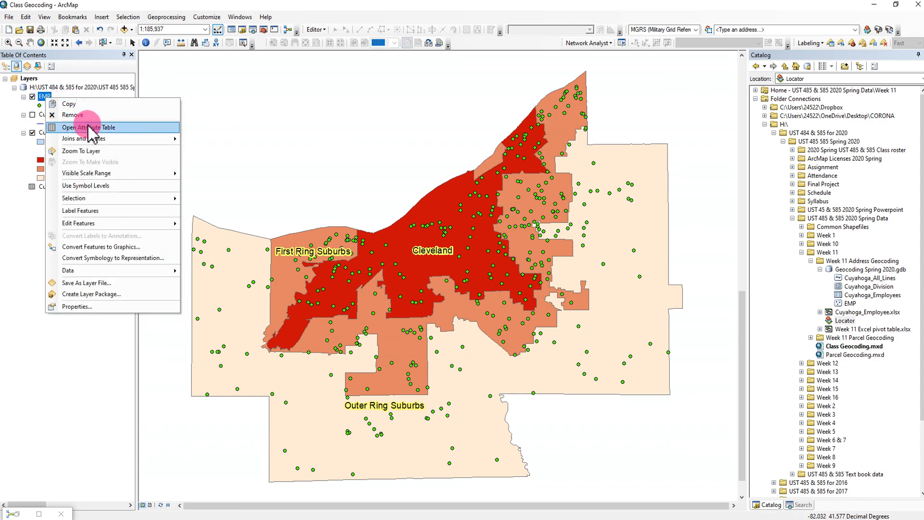
{"action": "left_click", "coordinate": [67, 124]}
{"action": "left_click", "coordinate": [321, 215]}
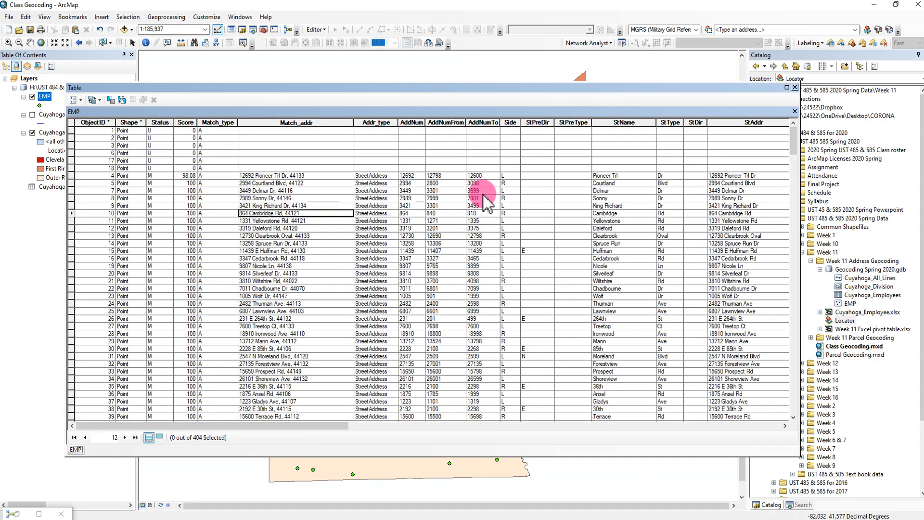
Step: Select the six unmatched records in the EMP table and check their X, Y and Street or Intersection values
{"action": "left_click_drag", "start_coordinate": [325, 426], "coordinate": [340, 425]}
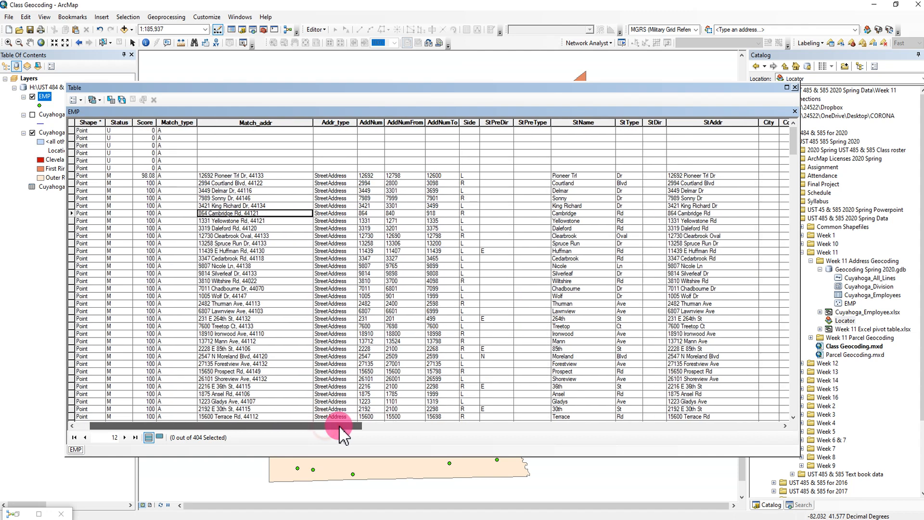
{"action": "left_click_drag", "start_coordinate": [79, 130], "coordinate": [89, 172]}
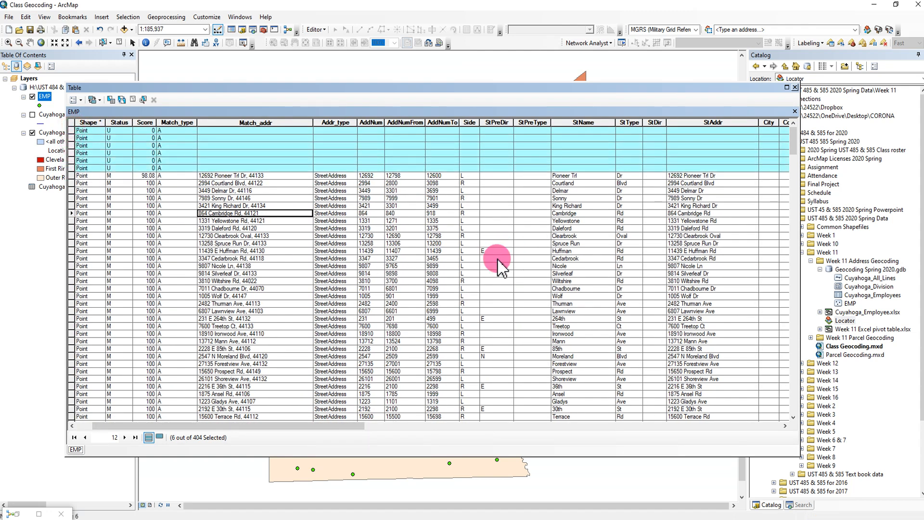
{"action": "left_click_drag", "start_coordinate": [355, 427], "coordinate": [589, 431]}
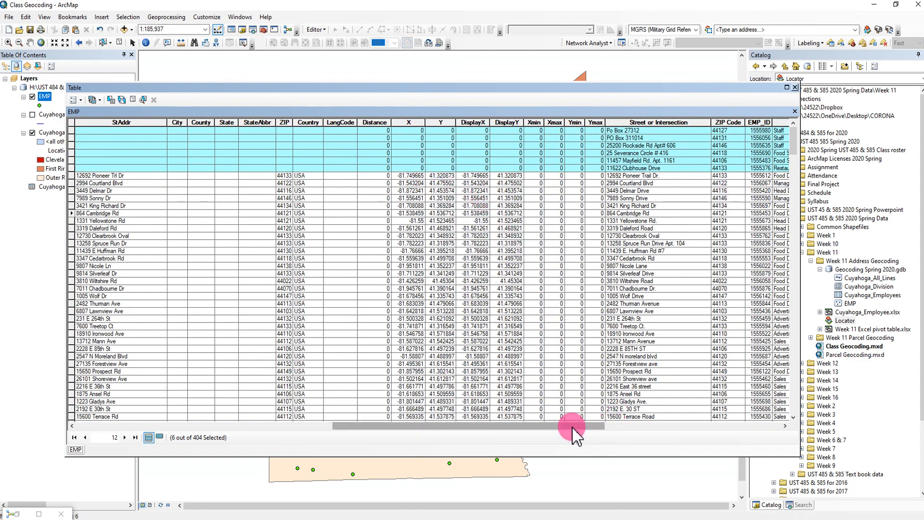
{"action": "left_click", "coordinate": [638, 146]}
{"action": "left_click", "coordinate": [410, 147]}
{"action": "left_click", "coordinate": [413, 147]}
{"action": "left_click", "coordinate": [445, 145]}
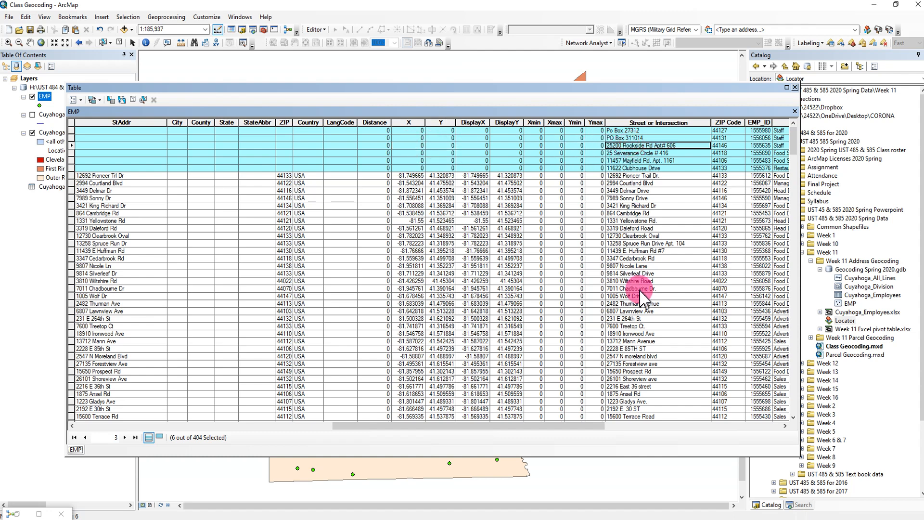
Step: Copy the Street or Intersection address of the third unmatched EMP record and open Google Maps in the browser
{"action": "right_click", "coordinate": [636, 145]}
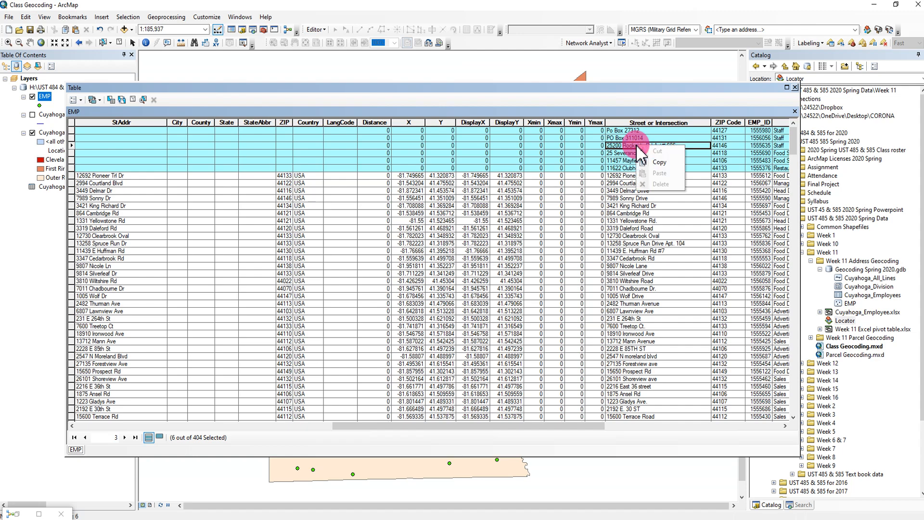
{"action": "left_click", "coordinate": [650, 161]}
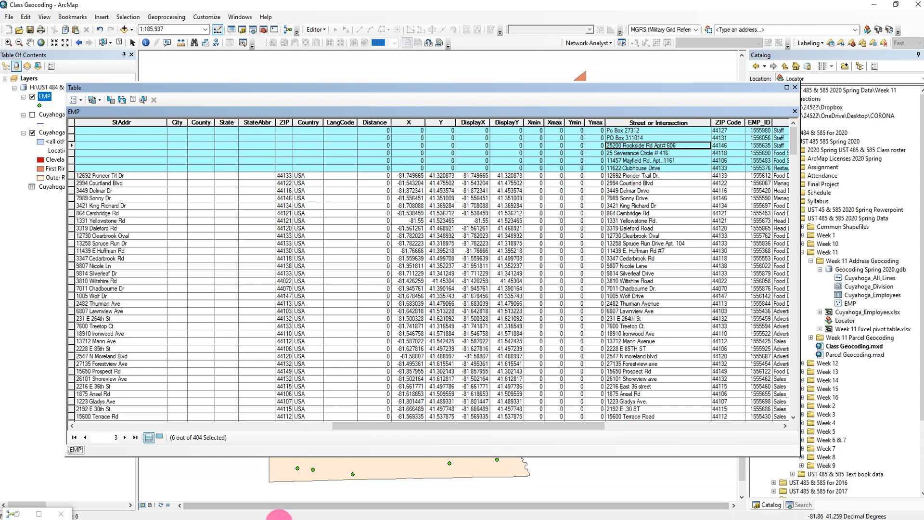
{"action": "mouse_move", "coordinate": [279, 513]}
{"action": "left_click", "coordinate": [312, 488]}
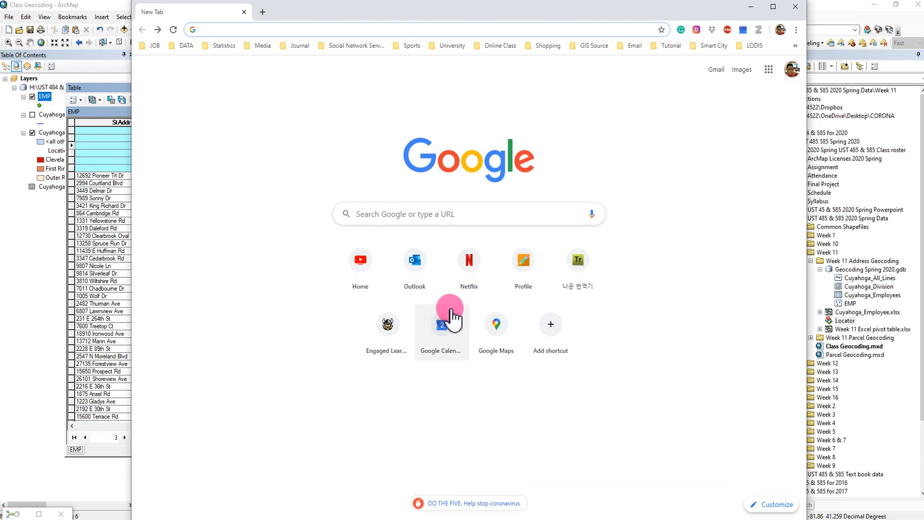
{"action": "left_click", "coordinate": [771, 76]}
{"action": "left_click", "coordinate": [681, 123]}
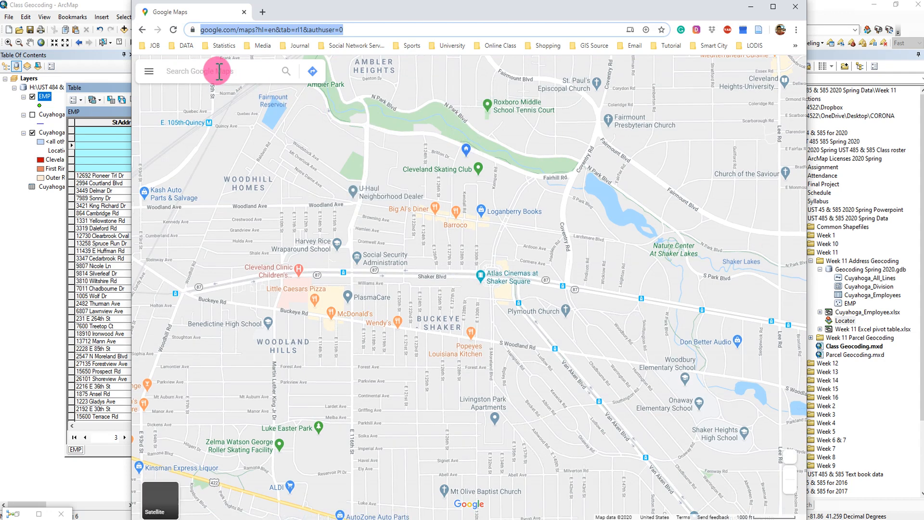
Step: Search Google Maps for the copied address and open the coordinate details of the point at its marker
{"action": "left_click", "coordinate": [218, 71]}
{"action": "key", "text": "ctrl+v"}
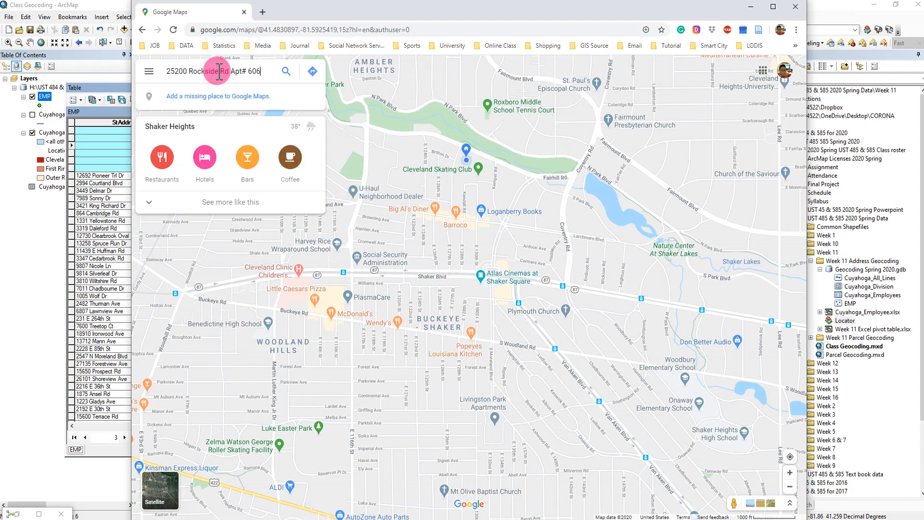
{"action": "key", "text": "Return"}
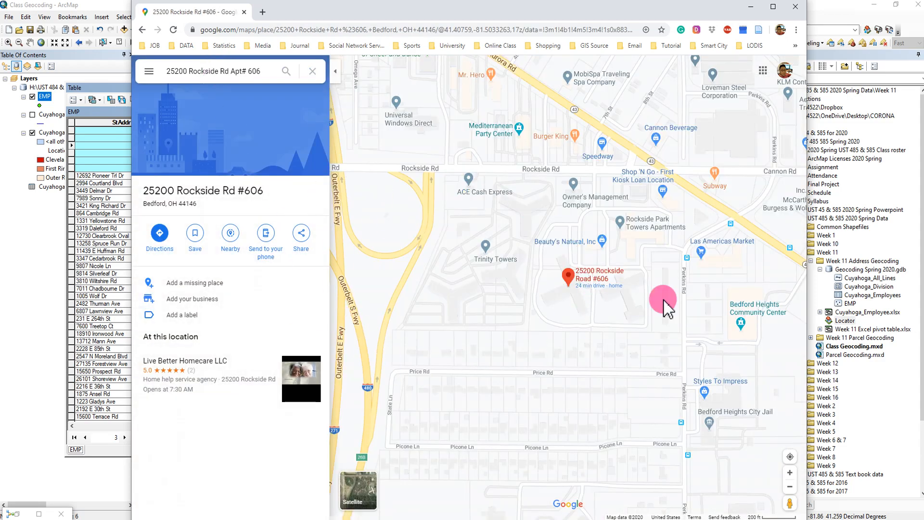
{"action": "scroll", "coordinate": [575, 299], "scroll_direction": "up", "scroll_amount": 5}
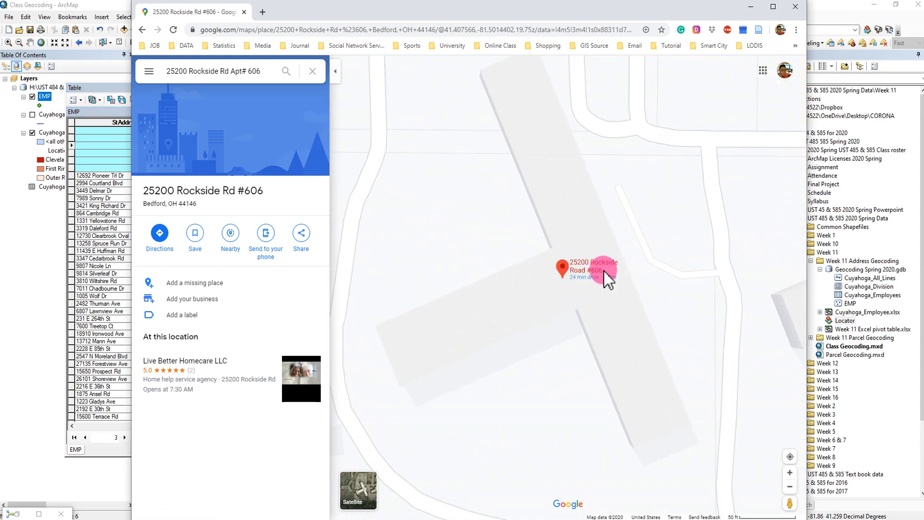
{"action": "right_click", "coordinate": [564, 285]}
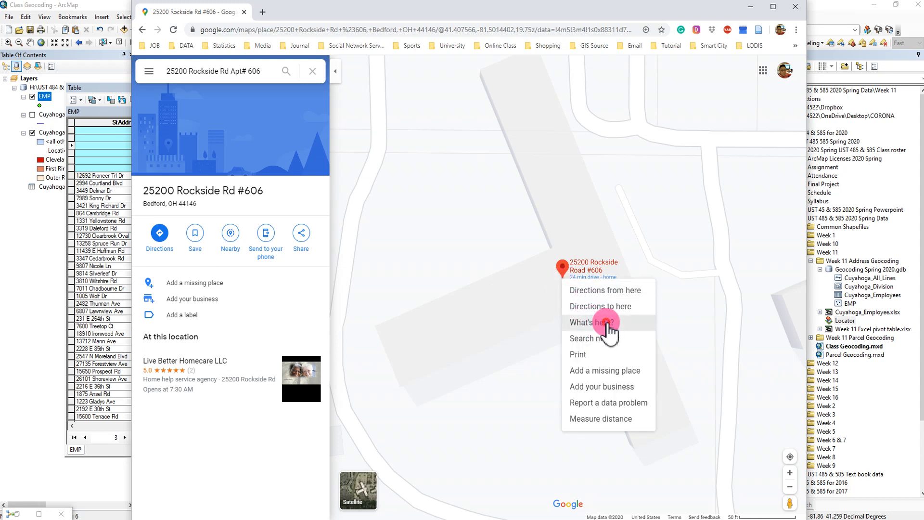
{"action": "left_click", "coordinate": [591, 322]}
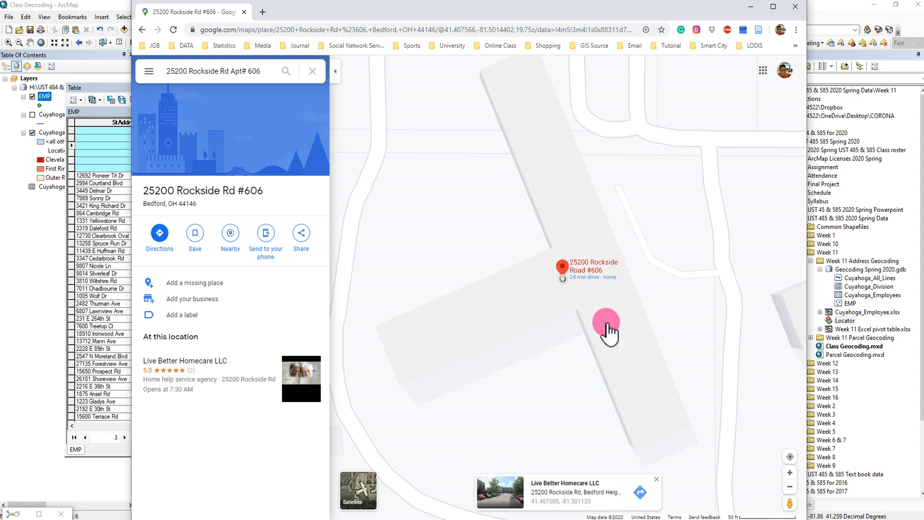
{"action": "left_click", "coordinate": [558, 501]}
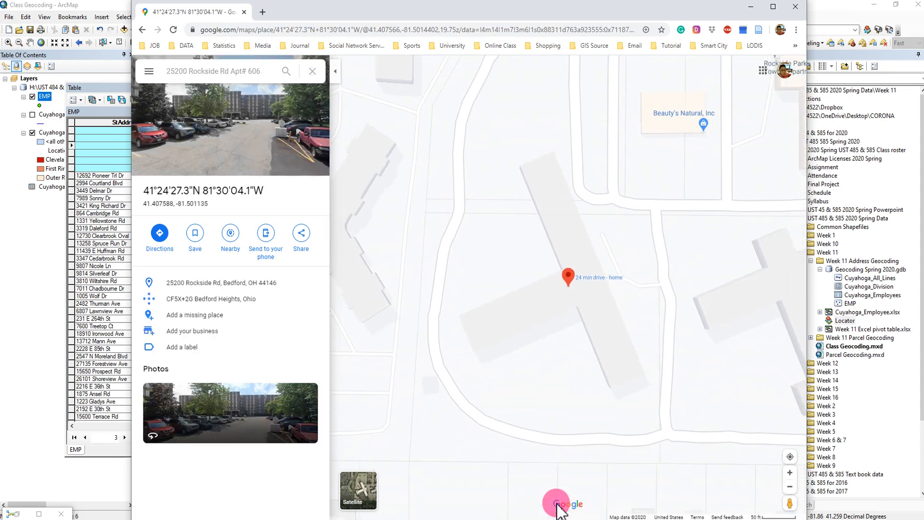
Step: Place the browser beside the X and Y columns of the EMP table and copy the location's latitude
{"action": "left_click_drag", "start_coordinate": [433, 13], "coordinate": [488, 157]}
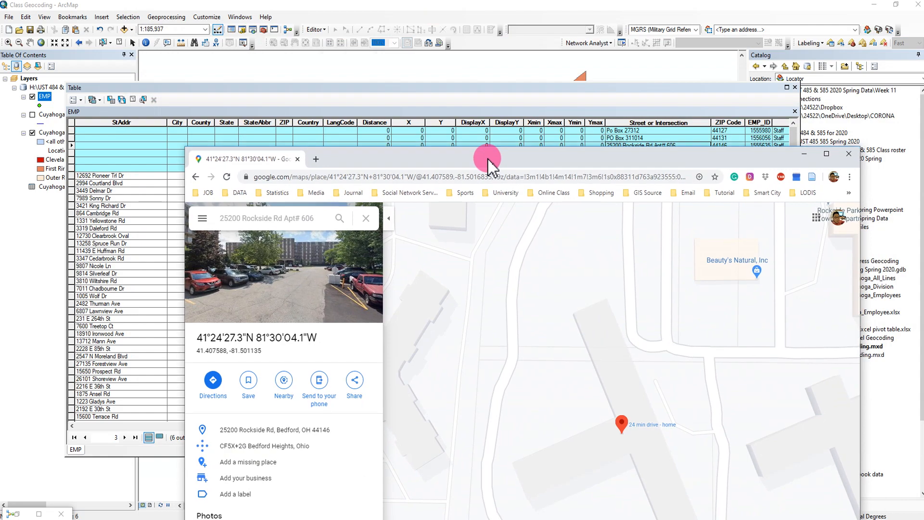
{"action": "left_click", "coordinate": [463, 95]}
{"action": "left_click_drag", "start_coordinate": [359, 426], "coordinate": [487, 426]}
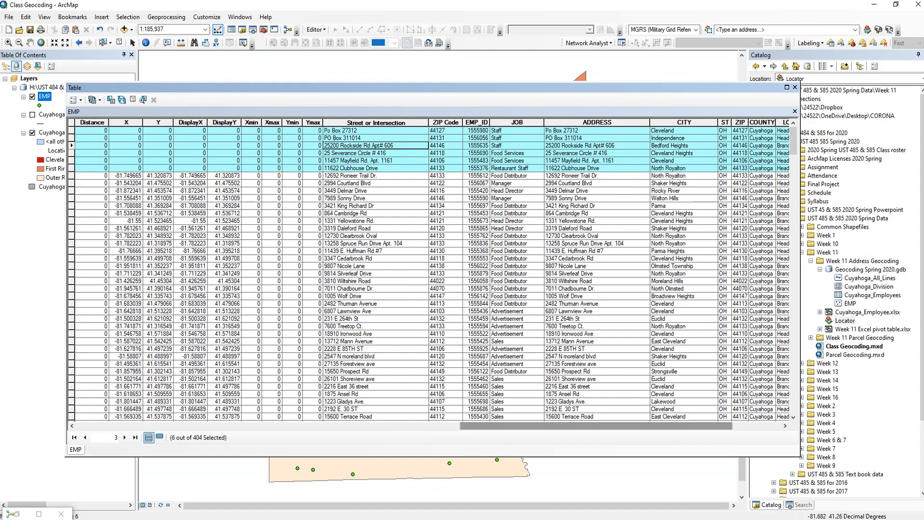
{"action": "mouse_move", "coordinate": [278, 516]}
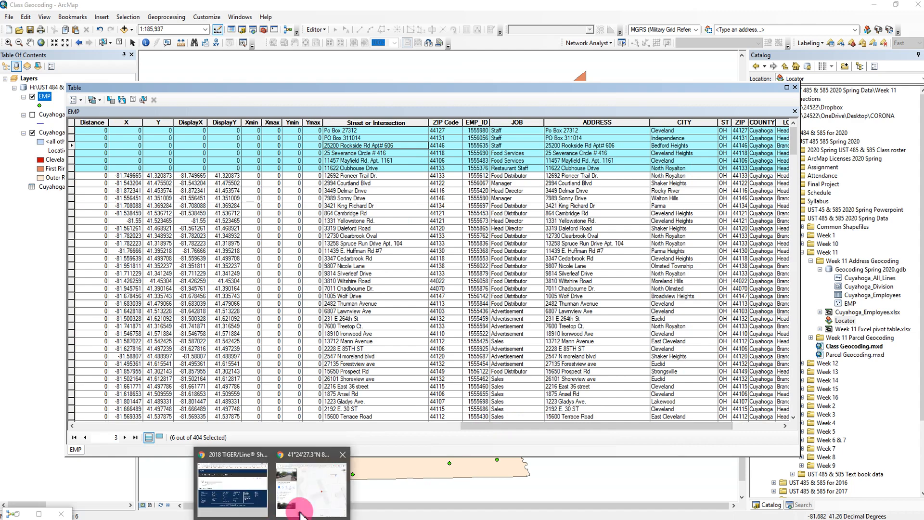
{"action": "left_click", "coordinate": [316, 486]}
{"action": "left_click_drag", "start_coordinate": [433, 154], "coordinate": [548, 60]}
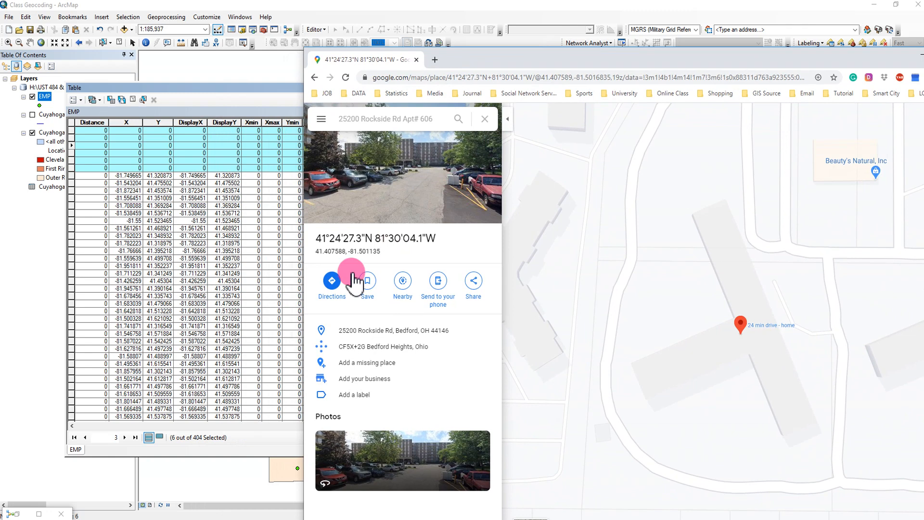
{"action": "left_click_drag", "start_coordinate": [343, 250], "coordinate": [328, 251]}
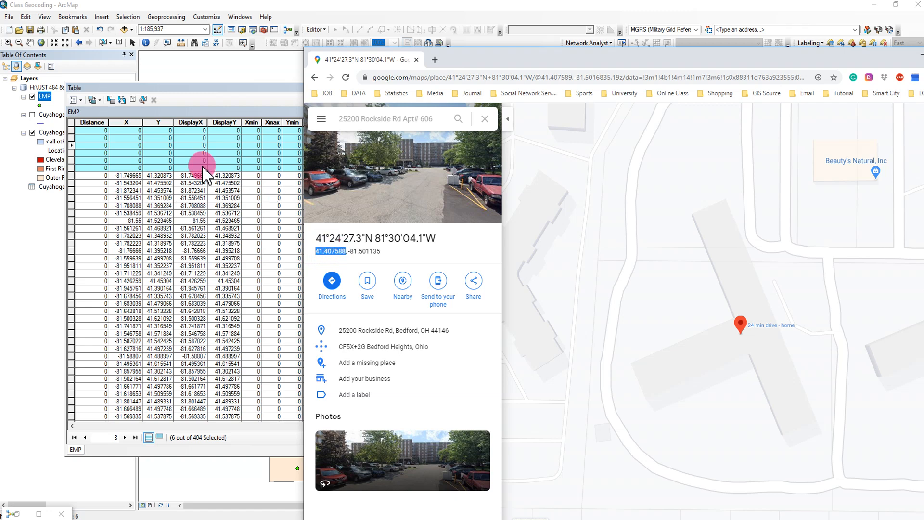
Step: Select only the third EMP record and calculate its Y field as 41.407588
{"action": "double_click", "coordinate": [252, 86]}
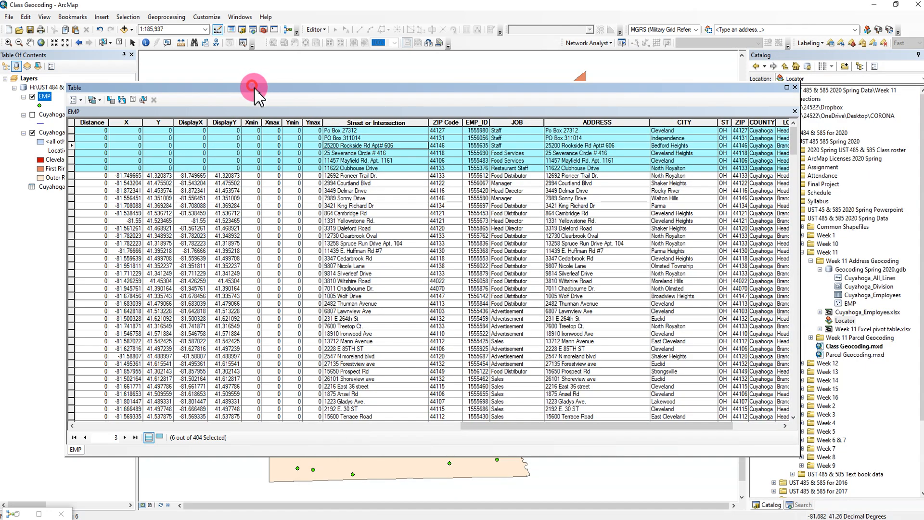
{"action": "left_click", "coordinate": [71, 145]}
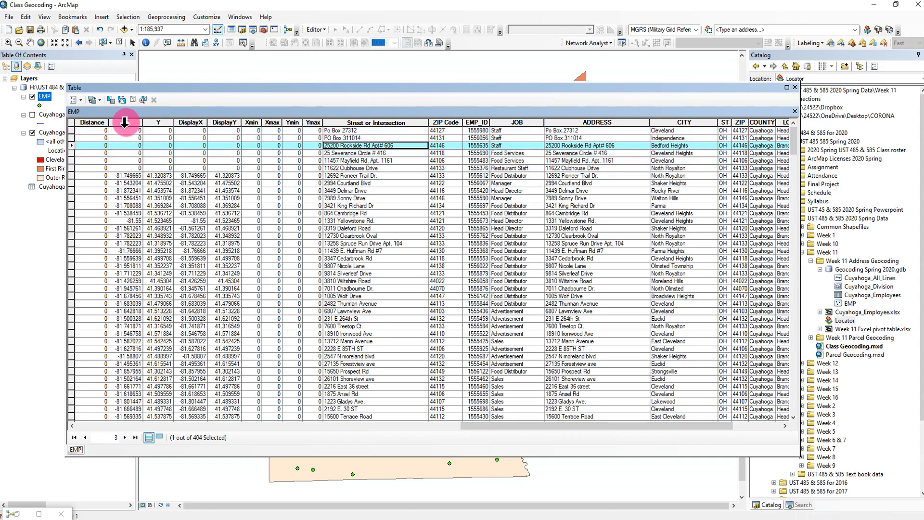
{"action": "right_click", "coordinate": [153, 123]}
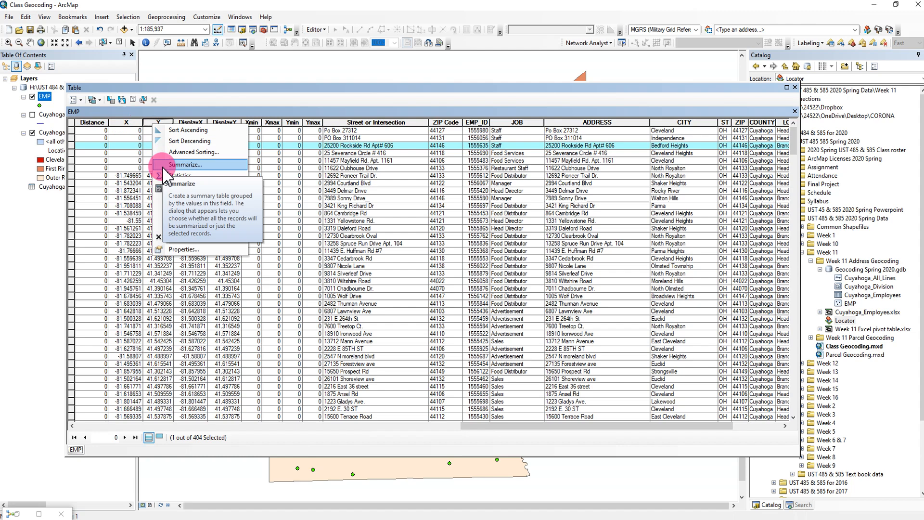
{"action": "left_click", "coordinate": [216, 189]}
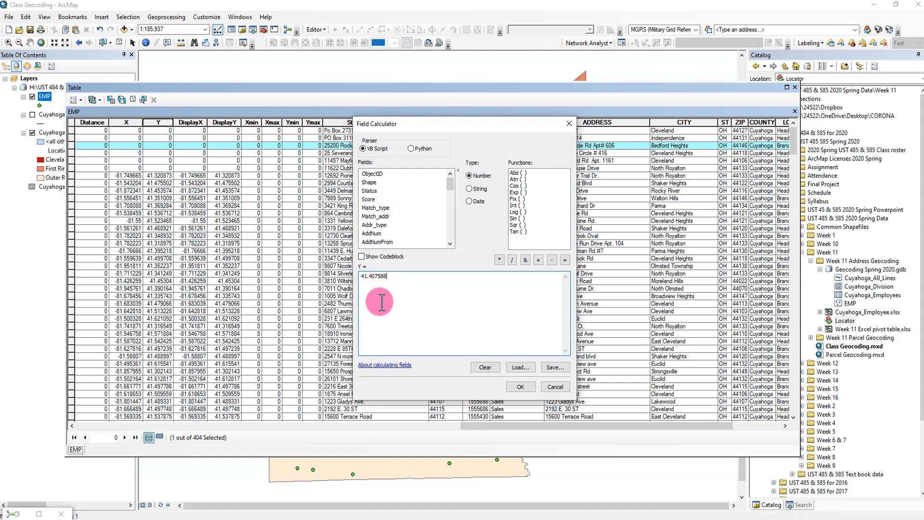
{"action": "left_click", "coordinate": [520, 386]}
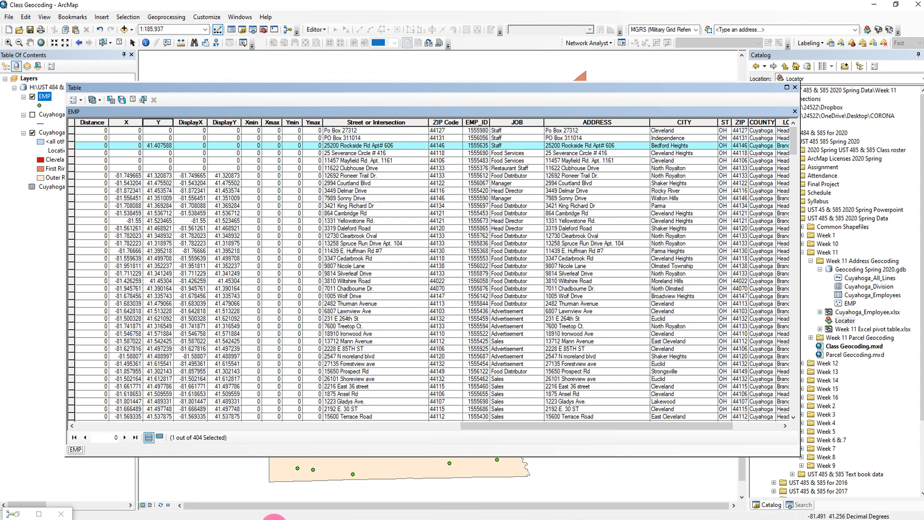
Step: Copy the location's longitude from Google Maps and calculate the selected record's X field as -81.501135
{"action": "left_click", "coordinate": [319, 479]}
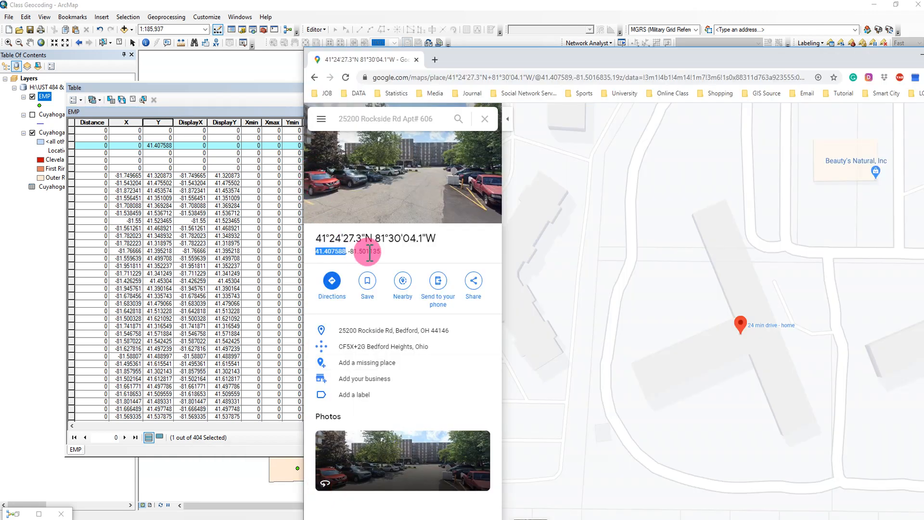
{"action": "left_click_drag", "start_coordinate": [349, 250], "coordinate": [382, 251]}
{"action": "key", "text": "ctrl+c"}
{"action": "right_click", "coordinate": [124, 124]}
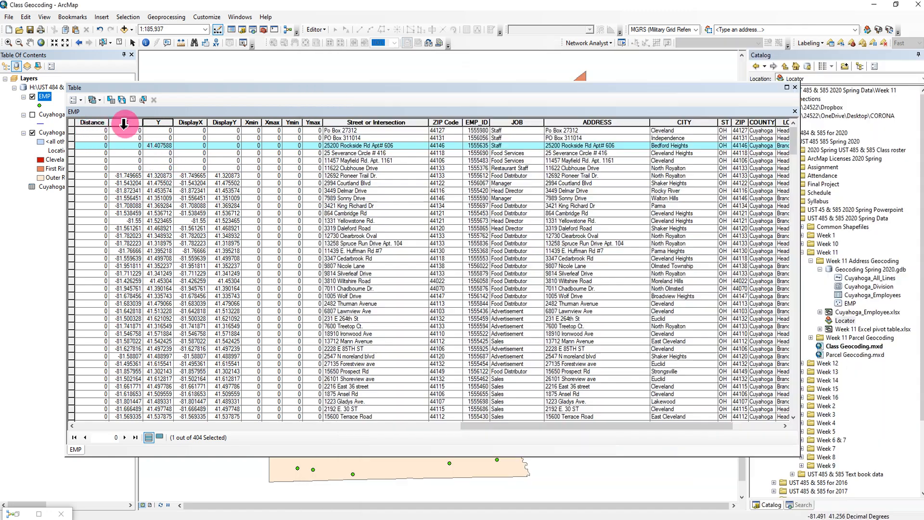
{"action": "left_click", "coordinate": [165, 187]}
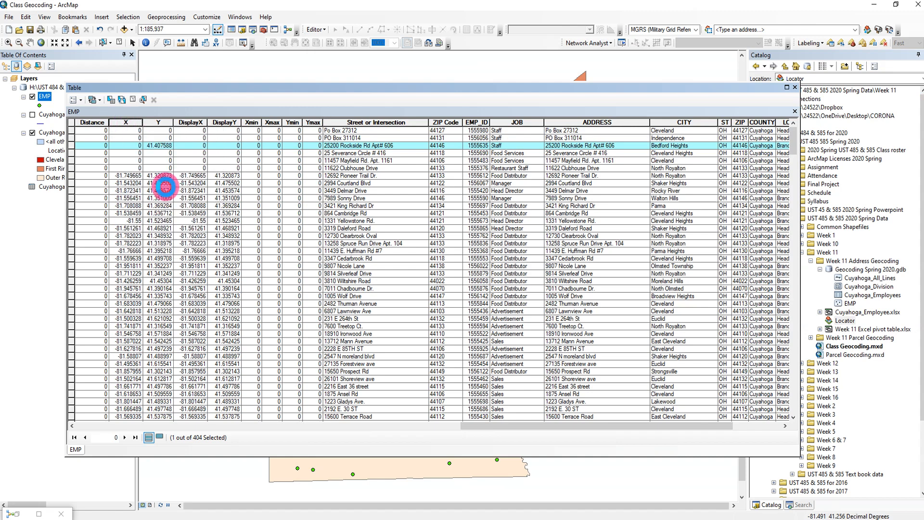
{"action": "left_click_drag", "start_coordinate": [429, 285], "coordinate": [306, 279]}
{"action": "key", "text": "ctrl+v"}
{"action": "left_click", "coordinate": [520, 386]}
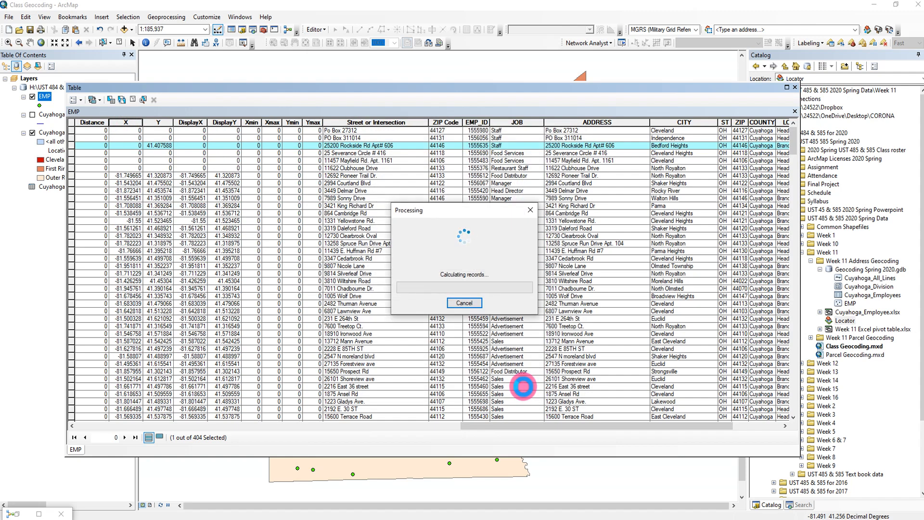
{"action": "left_click", "coordinate": [144, 161]}
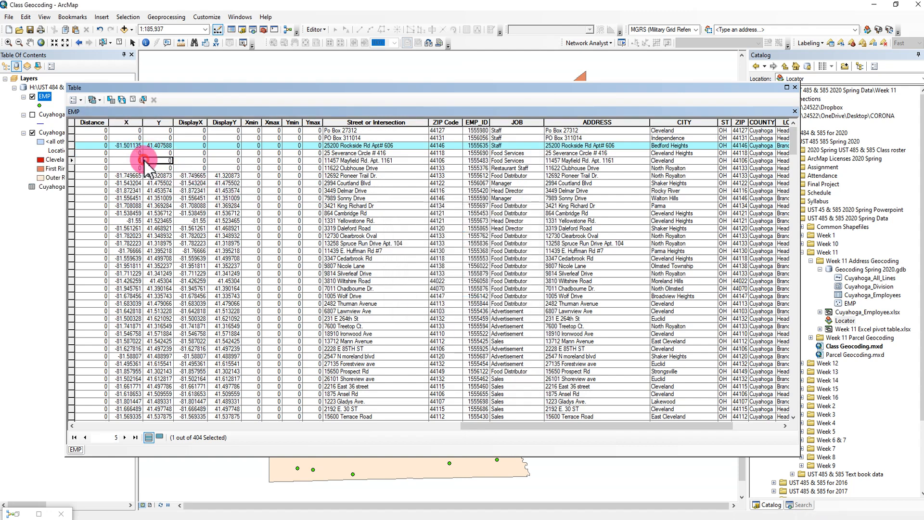
{"action": "left_click", "coordinate": [140, 161]}
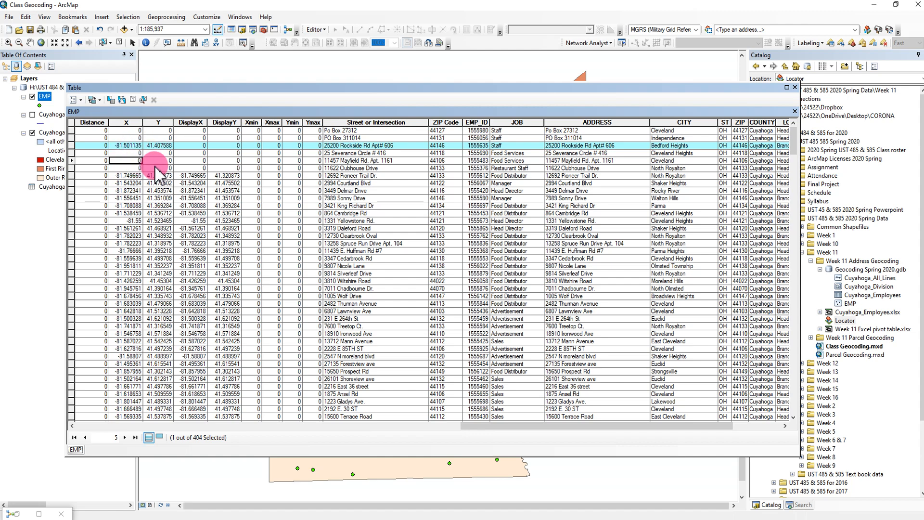
Step: Narrow the table window, search the tools for "xy event", and view the Make XY Event Layer parameters without running the tool
{"action": "left_click_drag", "start_coordinate": [798, 139], "coordinate": [704, 138]}
{"action": "left_click", "coordinate": [799, 504]}
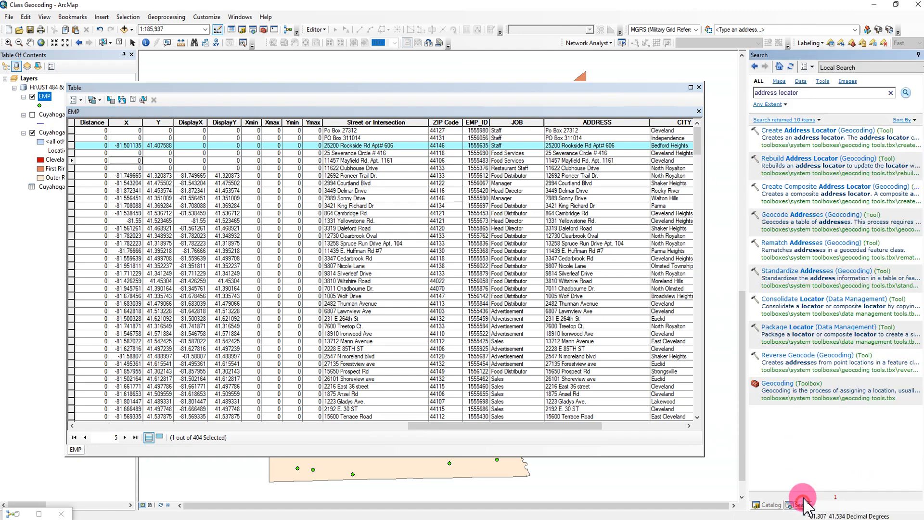
{"action": "left_click", "coordinate": [801, 92]}
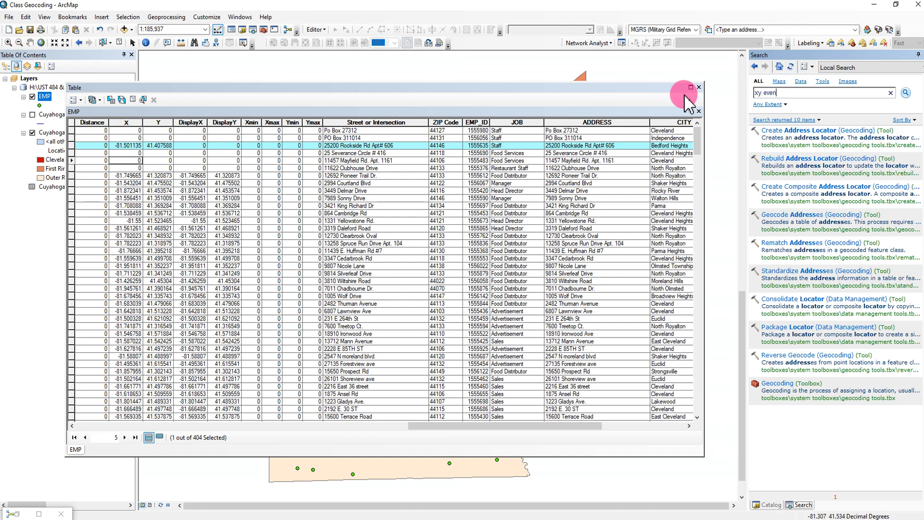
{"action": "key", "text": "Return"}
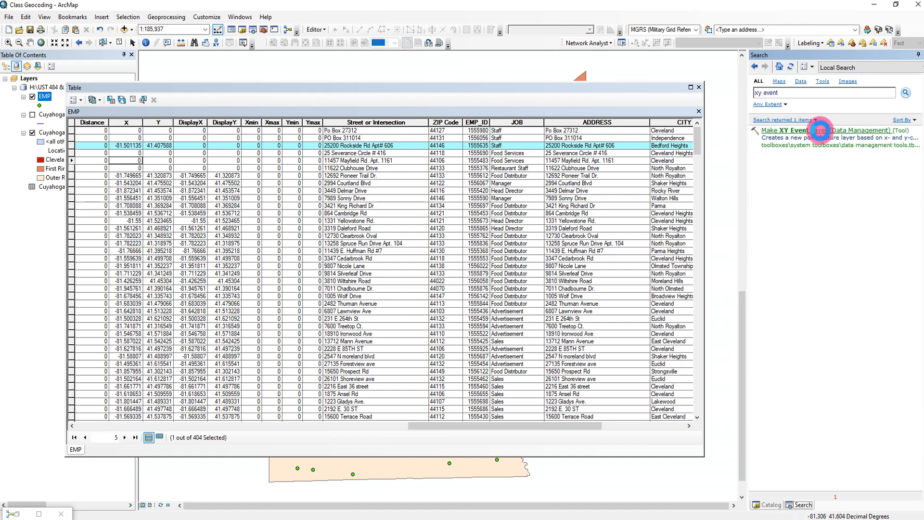
{"action": "left_click", "coordinate": [820, 130]}
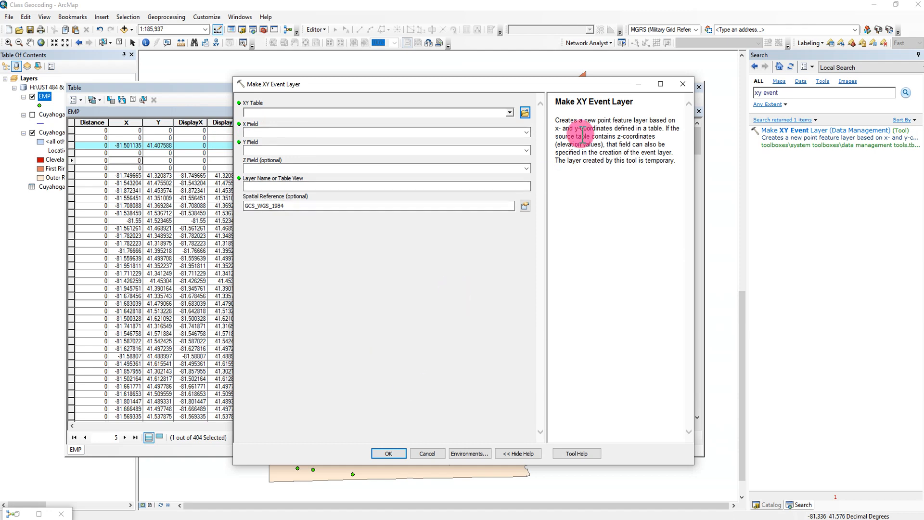
{"action": "left_click", "coordinate": [682, 83]}
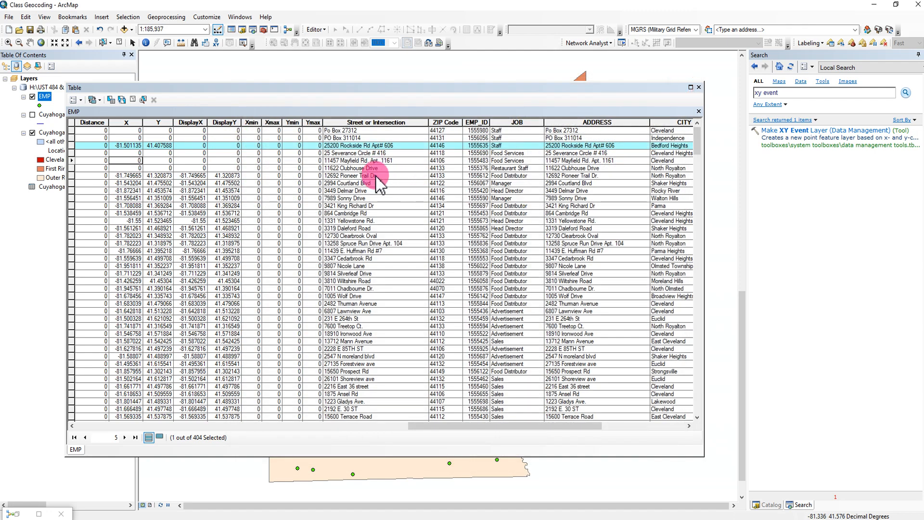
Step: Review the unmatched EMP addresses in Interactive Rematch alongside the attribute table and close the dialog
{"action": "left_click", "coordinate": [189, 235]}
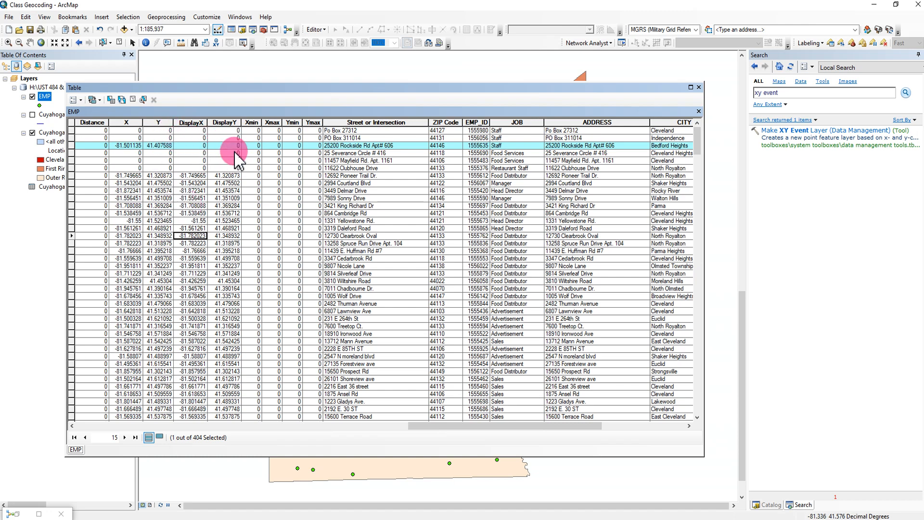
{"action": "left_click", "coordinate": [890, 31]}
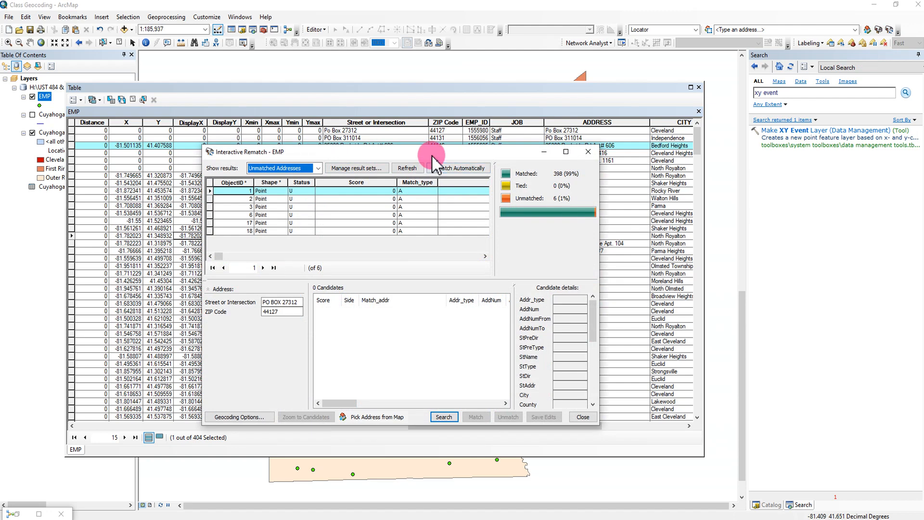
{"action": "left_click_drag", "start_coordinate": [431, 157], "coordinate": [446, 210]}
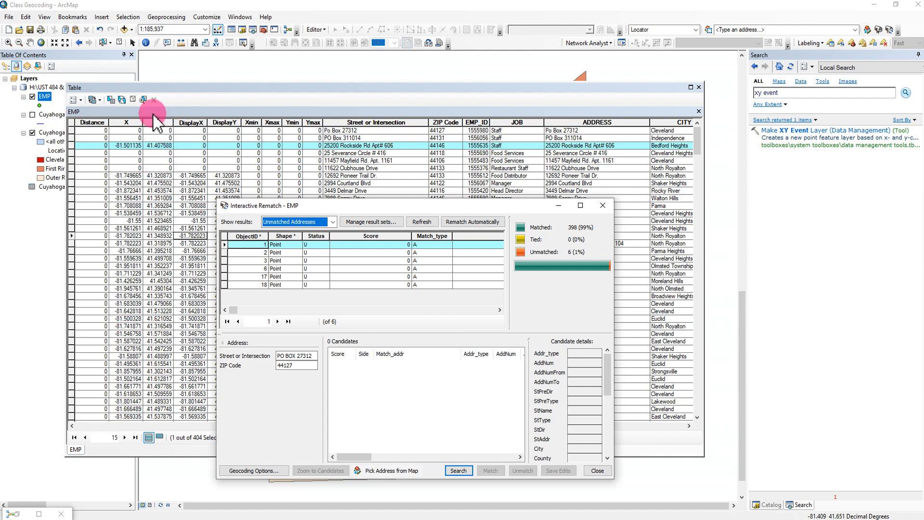
{"action": "left_click_drag", "start_coordinate": [312, 206], "coordinate": [323, 156]}
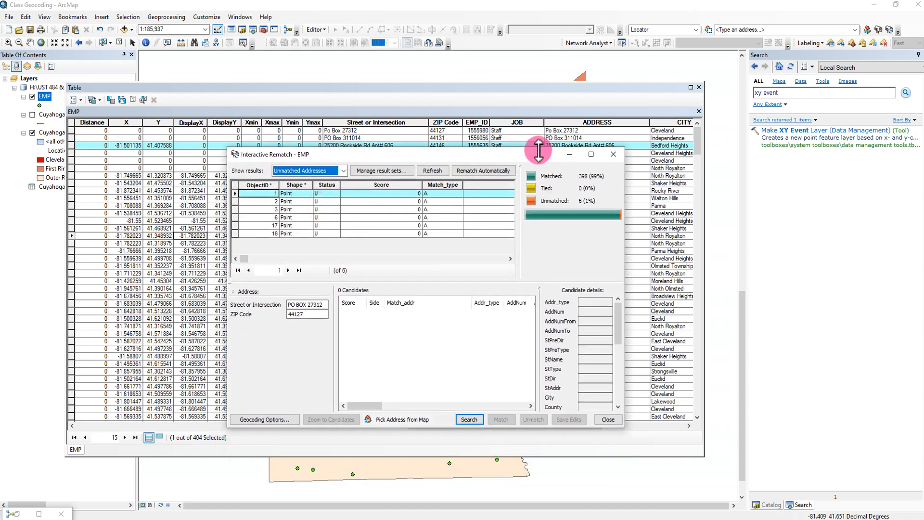
{"action": "left_click", "coordinate": [614, 155]}
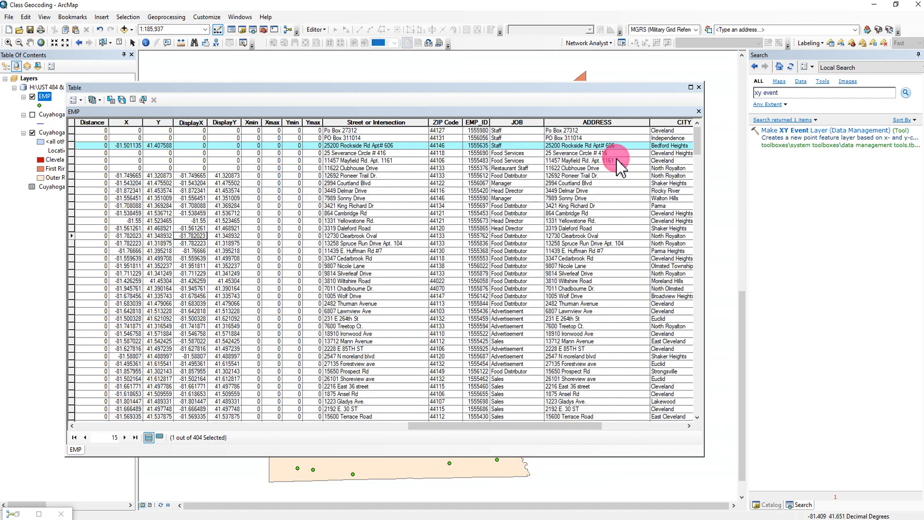
Step: Clear the current selection and select the first six records of the EMP table
{"action": "left_click", "coordinate": [133, 100]}
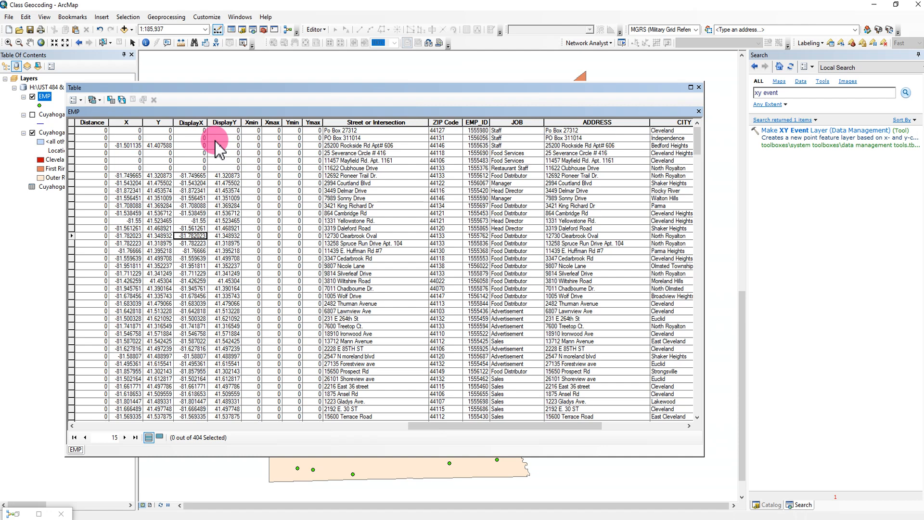
{"action": "left_click_drag", "start_coordinate": [72, 130], "coordinate": [74, 168]}
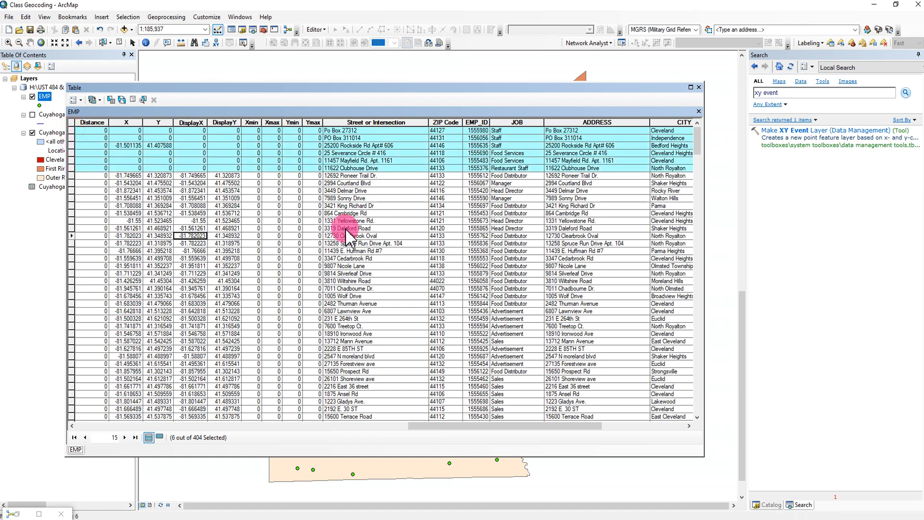
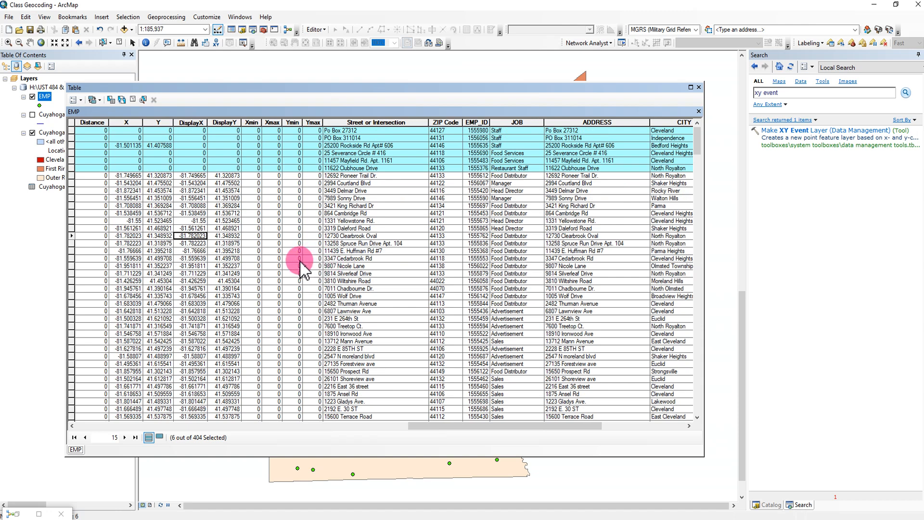
Step: Check the X, Y and display coordinate fields of the matched records in the EMP table and close the table
{"action": "left_click", "coordinate": [226, 214]}
{"action": "left_click", "coordinate": [127, 220]}
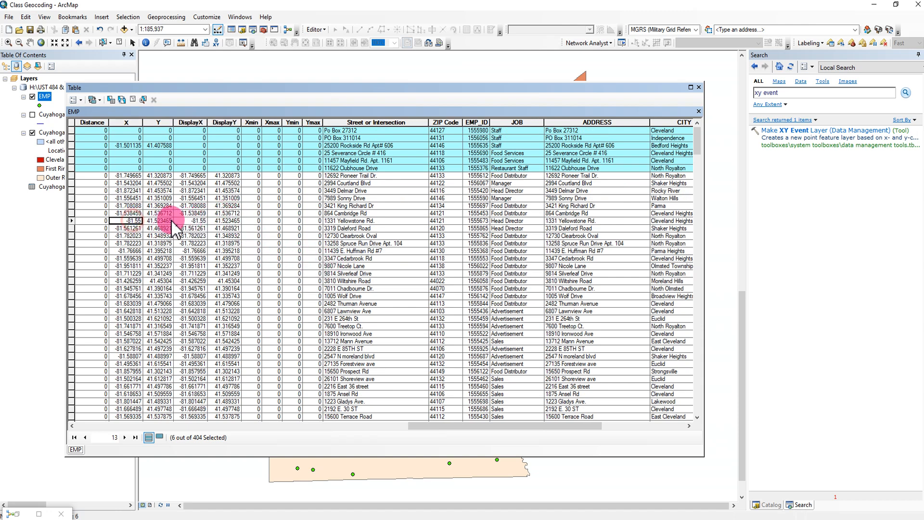
{"action": "left_click", "coordinate": [698, 88]}
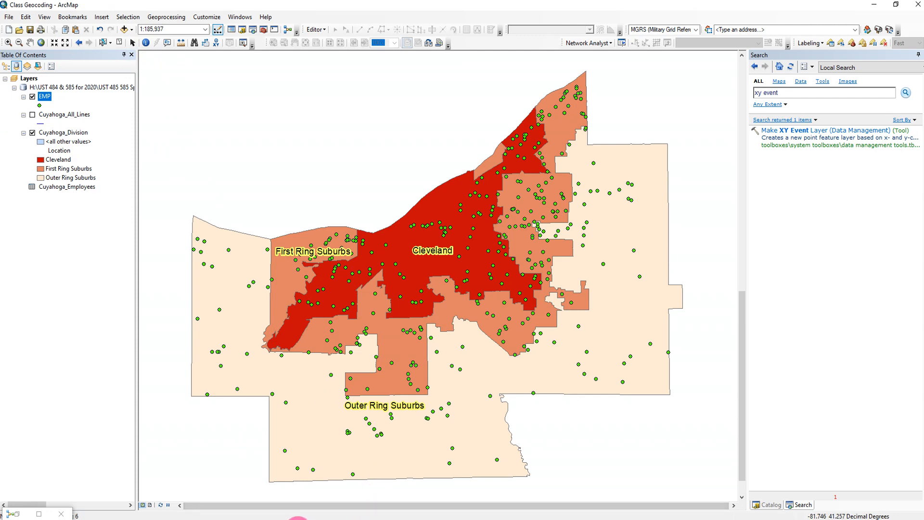
Step: Switch to the Parcel Geocoding map document and review its Parcel Geocoding, XY Event Layer and Alternative Table join by Geocoding data frames
{"action": "mouse_move", "coordinate": [378, 514]}
{"action": "left_click", "coordinate": [341, 502]}
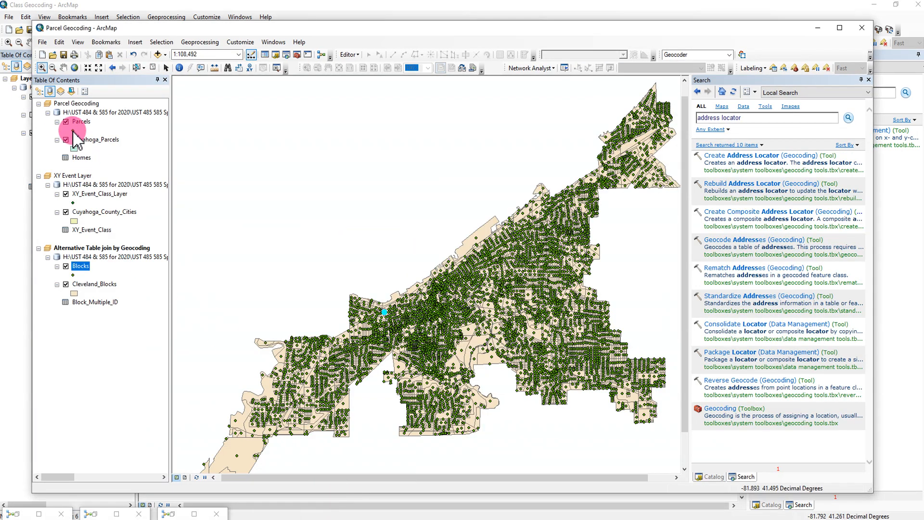
{"action": "left_click", "coordinate": [67, 103]}
{"action": "left_click", "coordinate": [81, 175]}
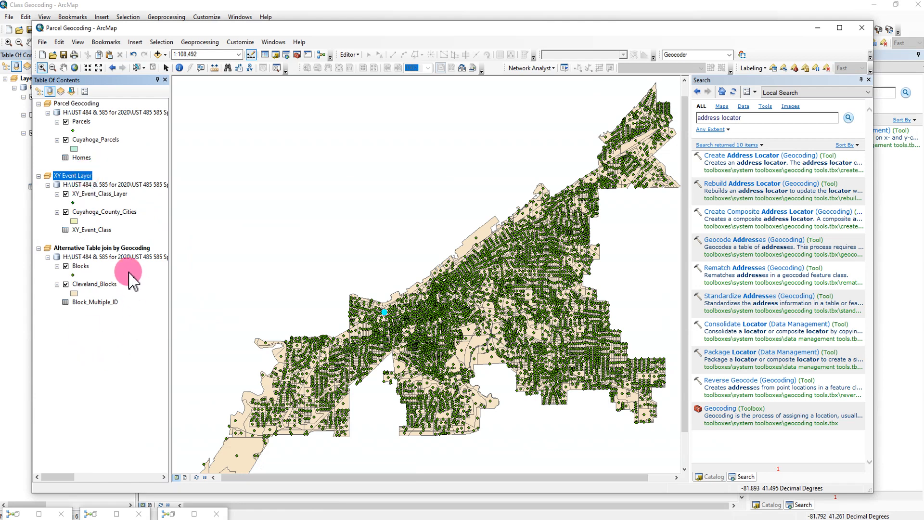
{"action": "left_click", "coordinate": [107, 248]}
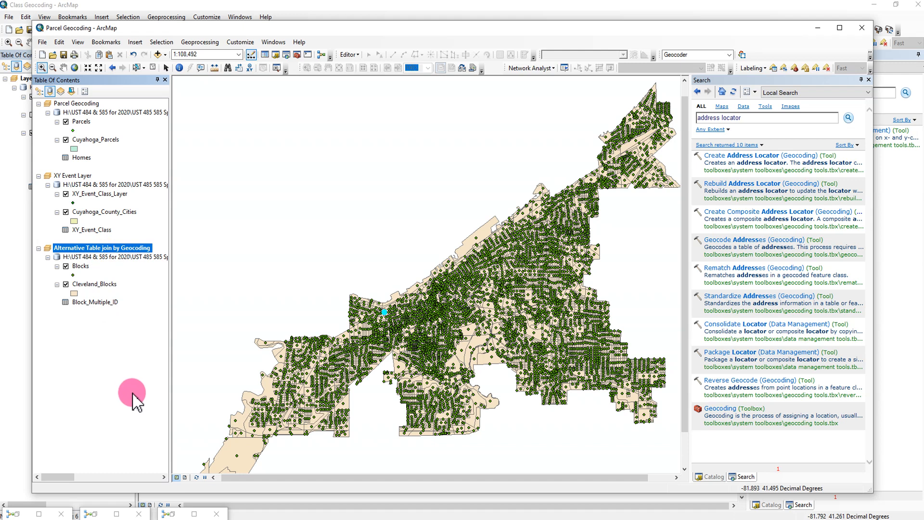
Step: Clear the selected features in the Parcel Geocoding map document and move its window slightly upward
{"action": "left_click", "coordinate": [153, 68]}
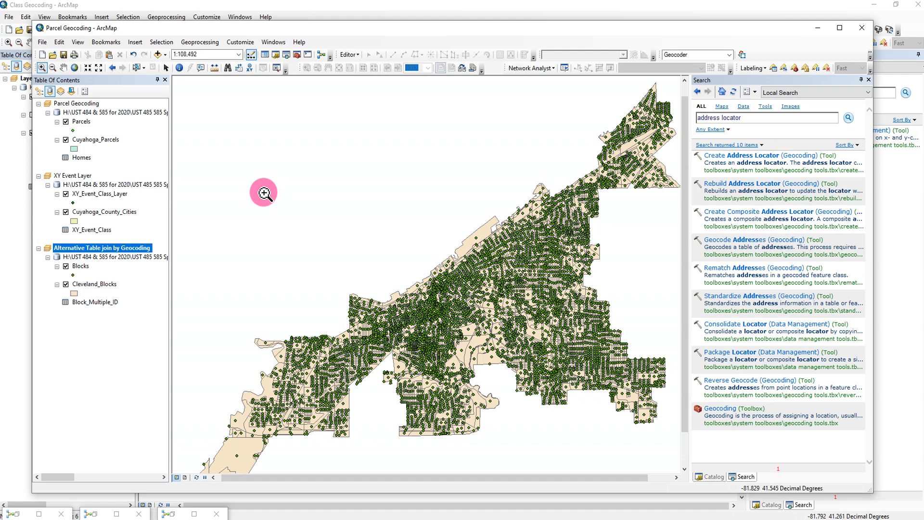
{"action": "left_click_drag", "start_coordinate": [400, 29], "coordinate": [400, 20]}
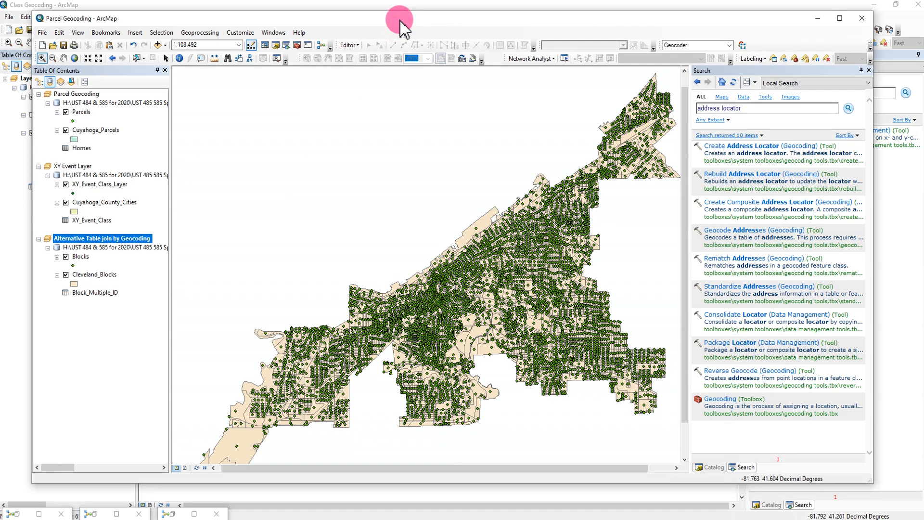